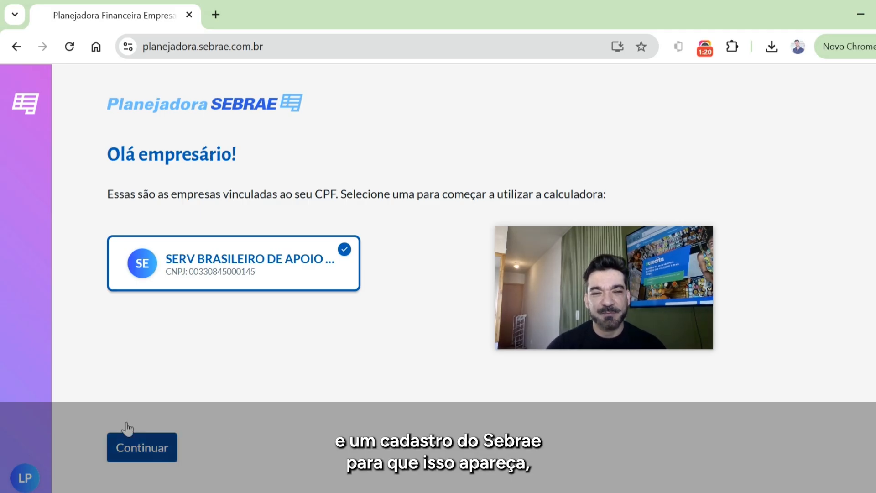
- Continue into the planner with the selected SERV BRASILEIRO DE APOIO company
{"action": "left_click", "coordinate": [155, 449]}
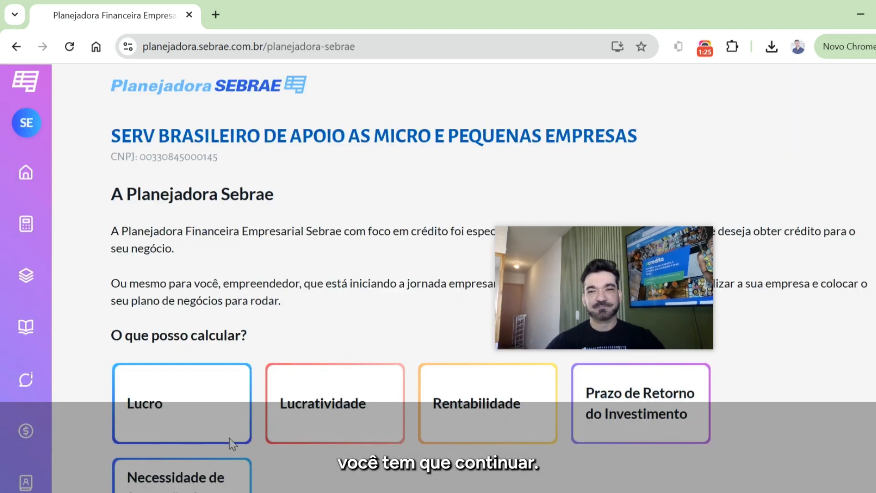
{"action": "left_click_drag", "start_coordinate": [559, 300], "coordinate": [751, 154]}
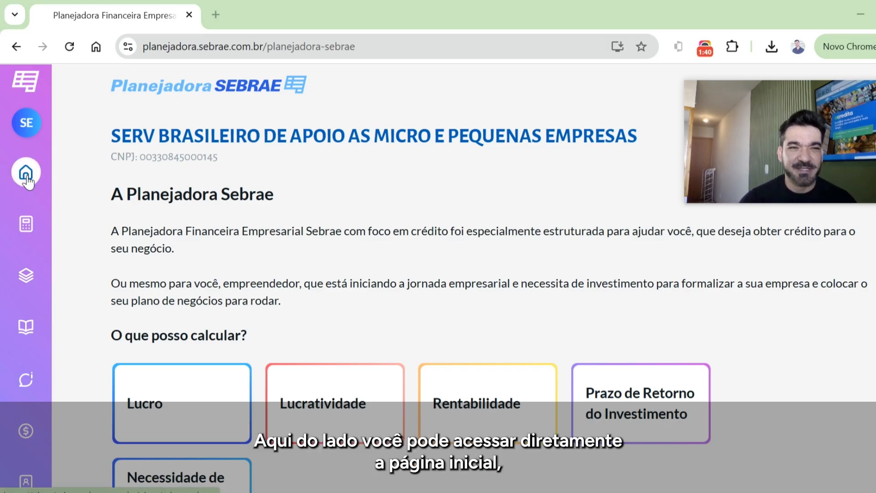
- Look through the new planning form, the saved plannings, the how-to-use guide and the content pills page
{"action": "left_click", "coordinate": [28, 237]}
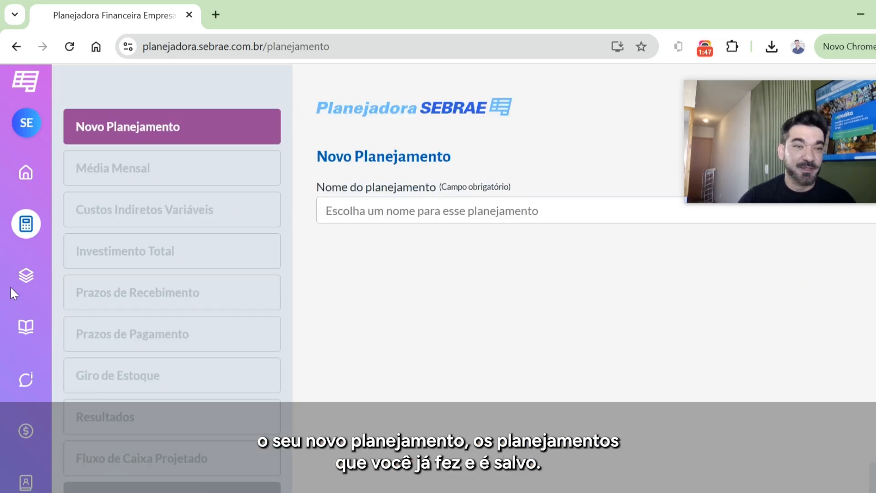
{"action": "left_click", "coordinate": [25, 277]}
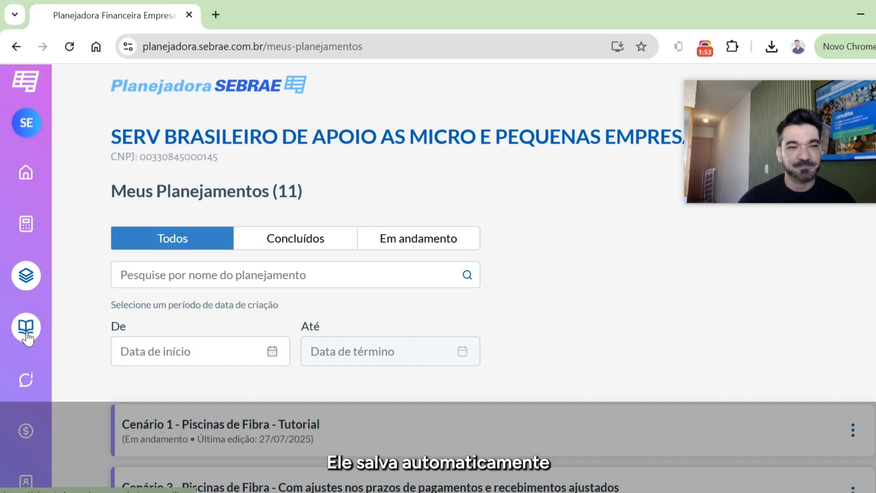
{"action": "left_click", "coordinate": [28, 339]}
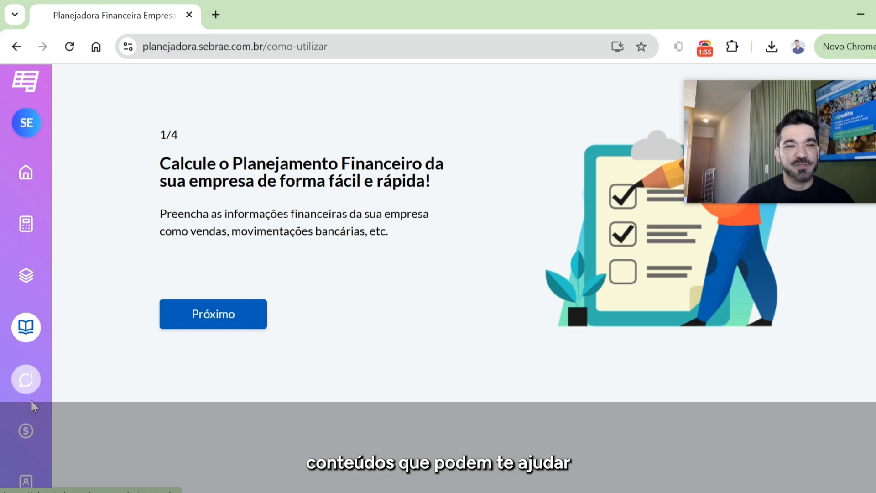
{"action": "left_click", "coordinate": [24, 387]}
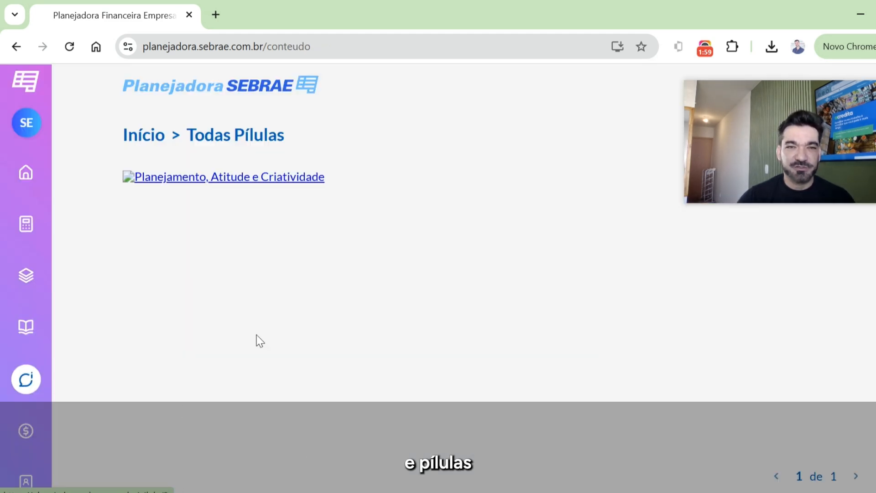
- Open the Simulação de Garantias page and review its FAMPE information
{"action": "left_click", "coordinate": [26, 431]}
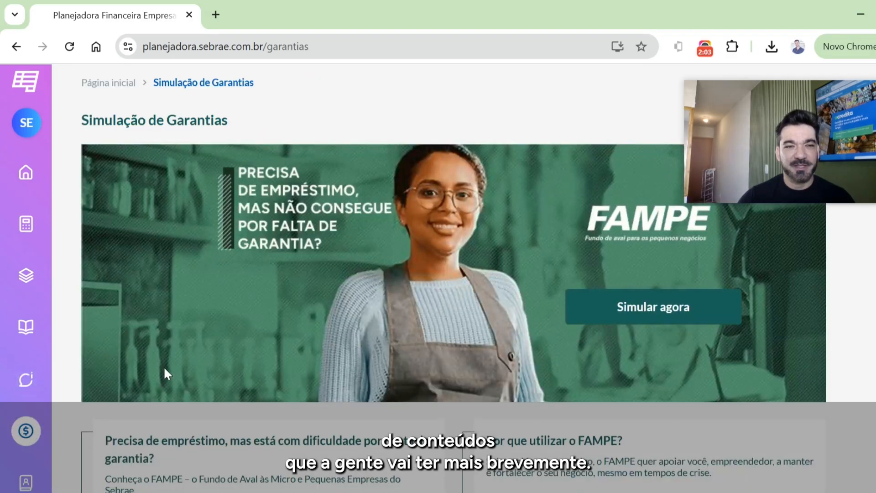
{"action": "scroll", "coordinate": [165, 374], "scroll_direction": "down", "scroll_amount": 5}
{"action": "scroll", "coordinate": [399, 397], "scroll_direction": "up", "scroll_amount": 5}
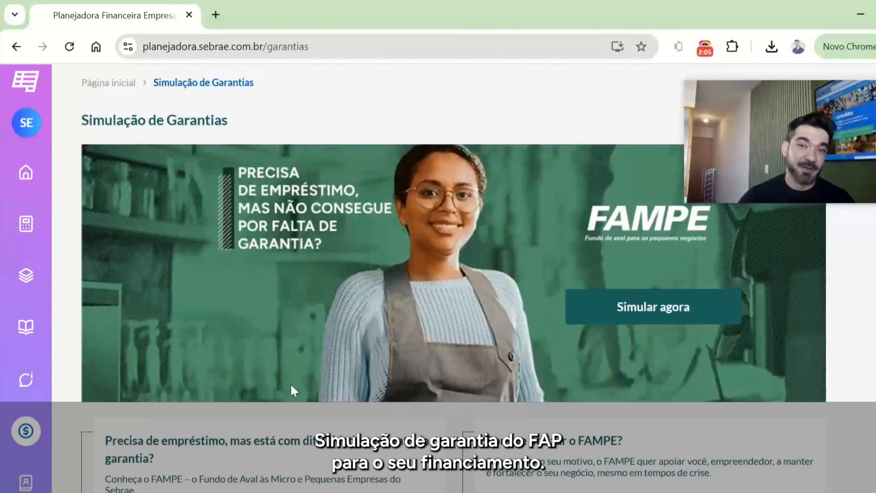
{"action": "scroll", "coordinate": [33, 417], "scroll_direction": "down", "scroll_amount": 2}
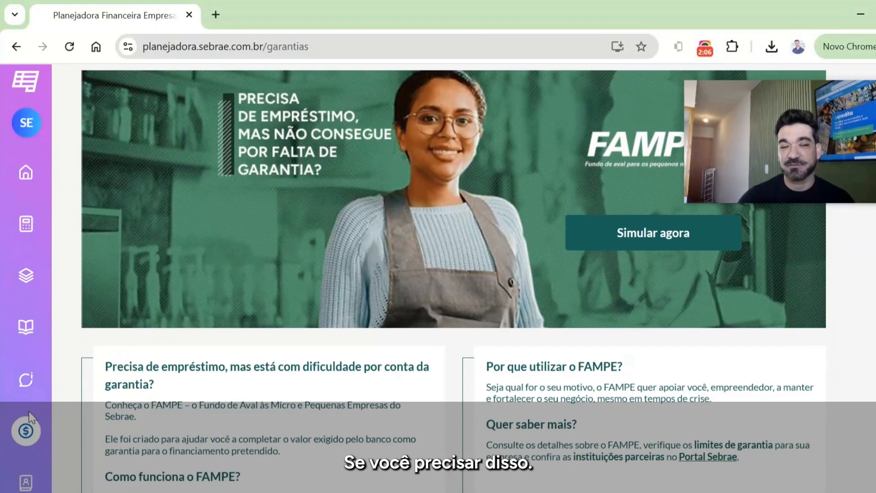
- Open and dismiss the guided tour, and review what the home page offers to calculate
{"action": "left_click", "coordinate": [32, 484]}
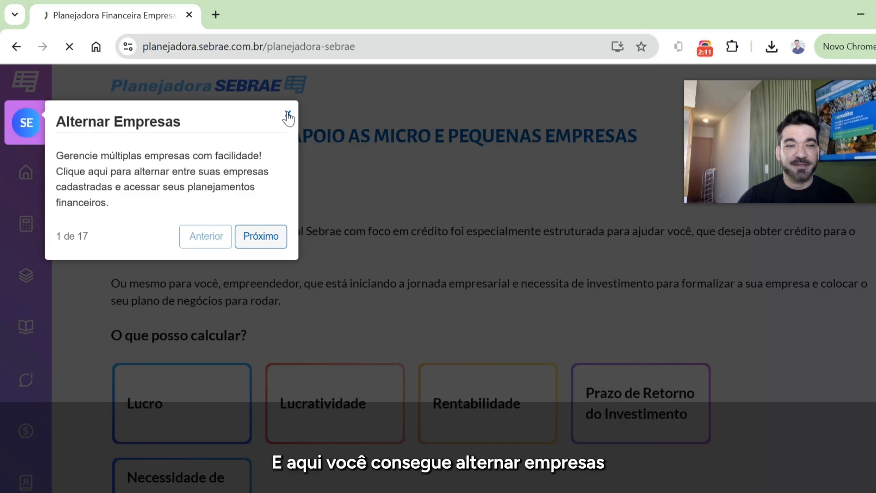
{"action": "left_click", "coordinate": [288, 114]}
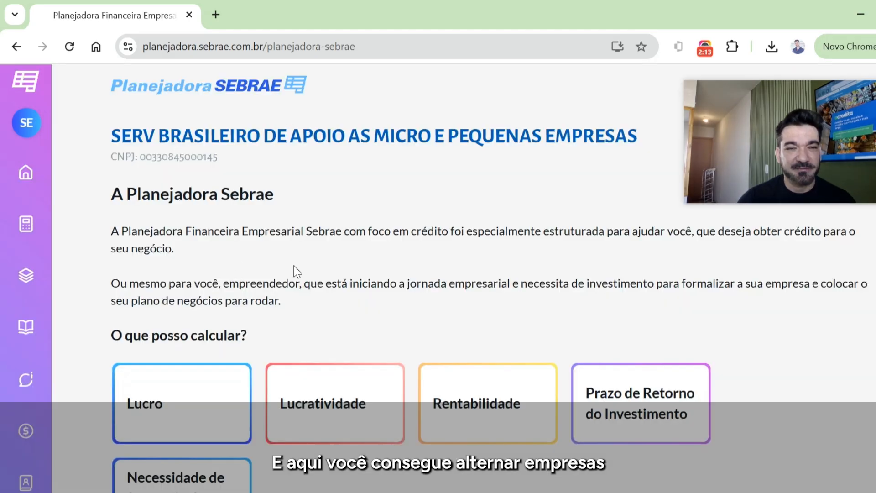
{"action": "scroll", "coordinate": [252, 315], "scroll_direction": "down", "scroll_amount": 2}
{"action": "scroll", "coordinate": [252, 313], "scroll_direction": "up", "scroll_amount": 2}
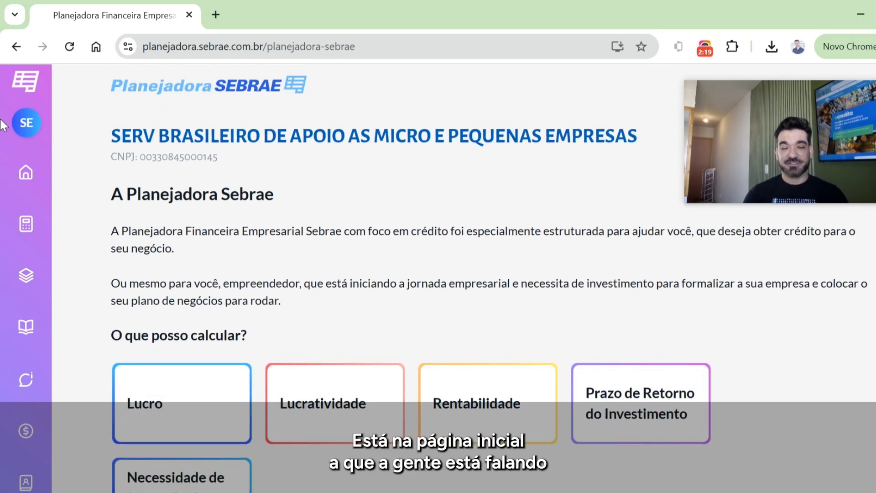
{"action": "scroll", "coordinate": [151, 256], "scroll_direction": "down", "scroll_amount": 4}
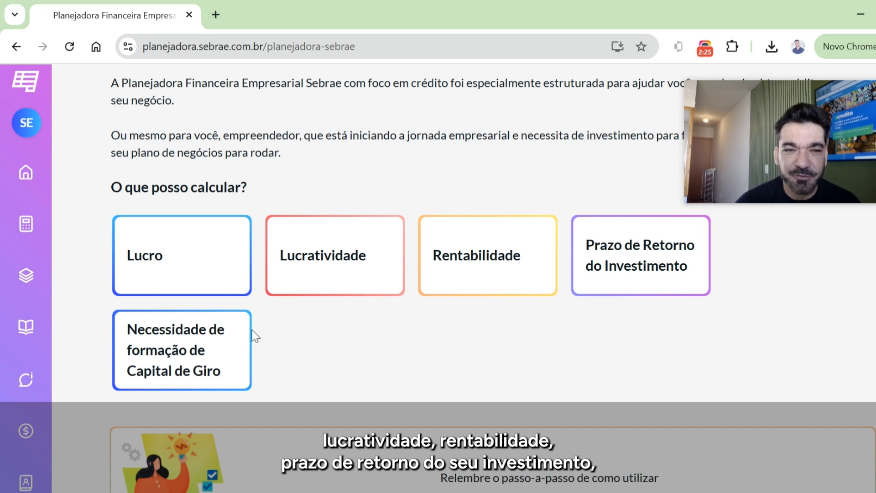
{"action": "scroll", "coordinate": [300, 385], "scroll_direction": "down", "scroll_amount": 5}
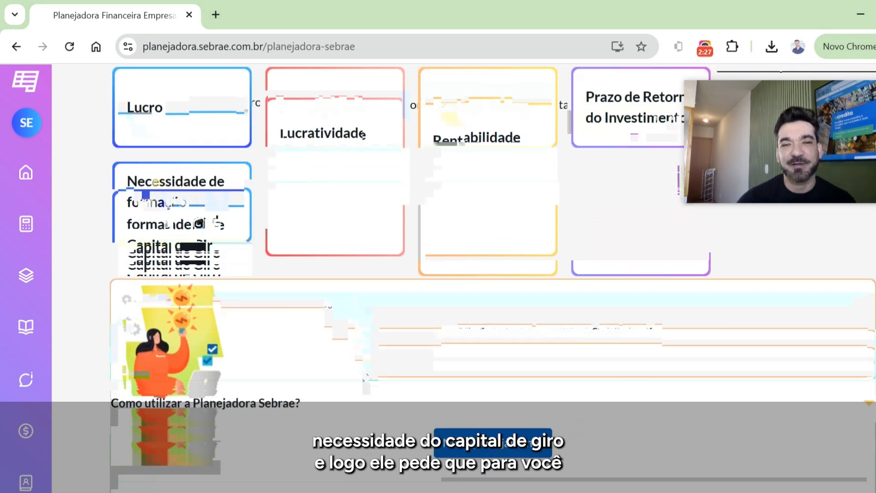
- Open the saved planning "Cenário 1 - Piscinas de Fibra - Tutorial" for editing
{"action": "left_click", "coordinate": [513, 374]}
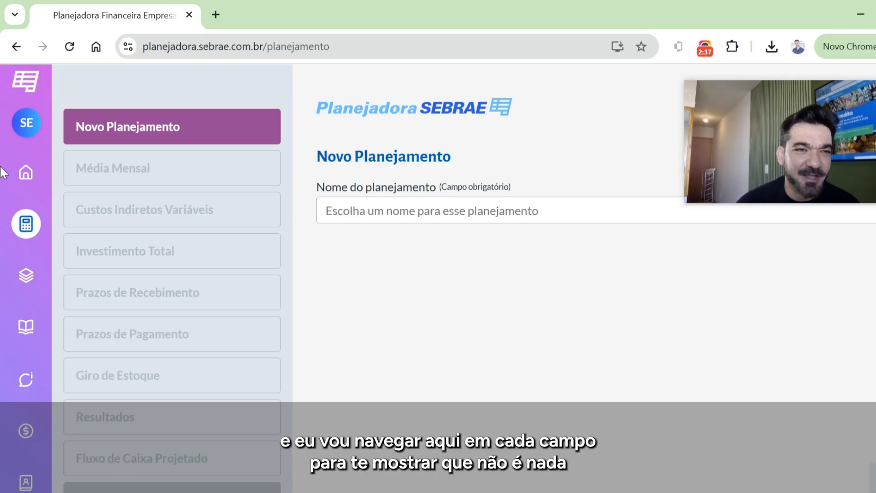
{"action": "left_click", "coordinate": [28, 277]}
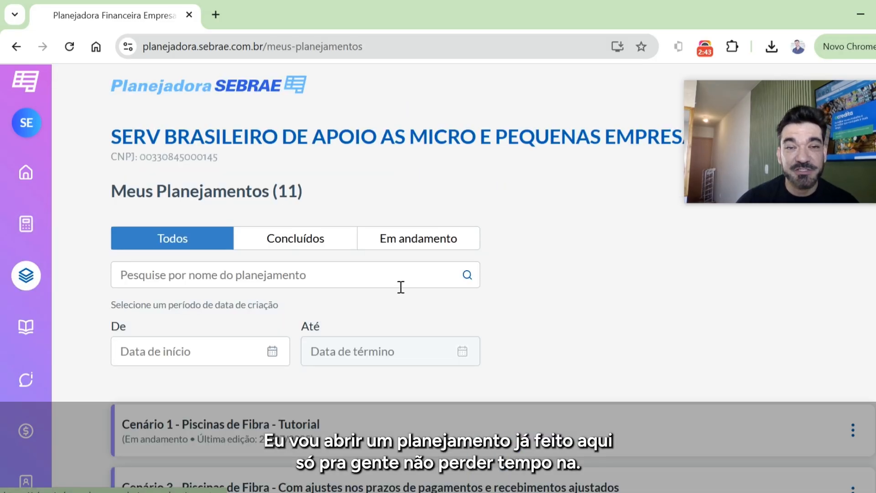
{"action": "scroll", "coordinate": [561, 321], "scroll_direction": "down", "scroll_amount": 3}
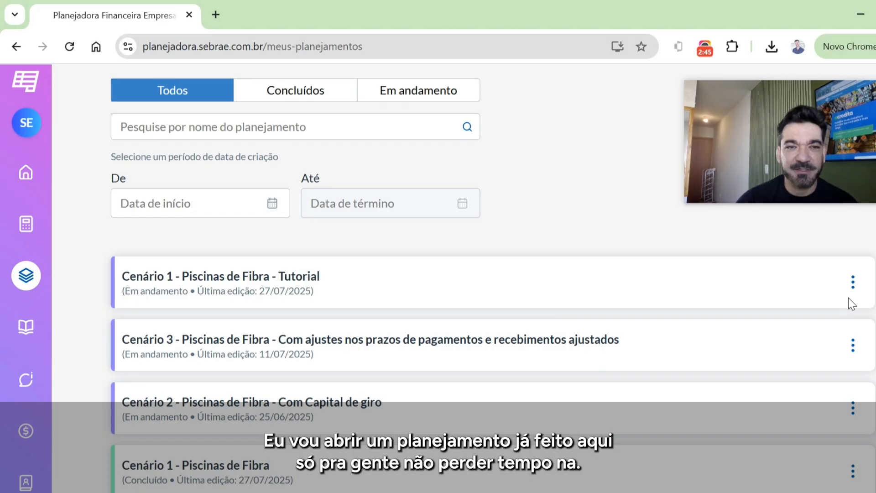
{"action": "left_click", "coordinate": [852, 282]}
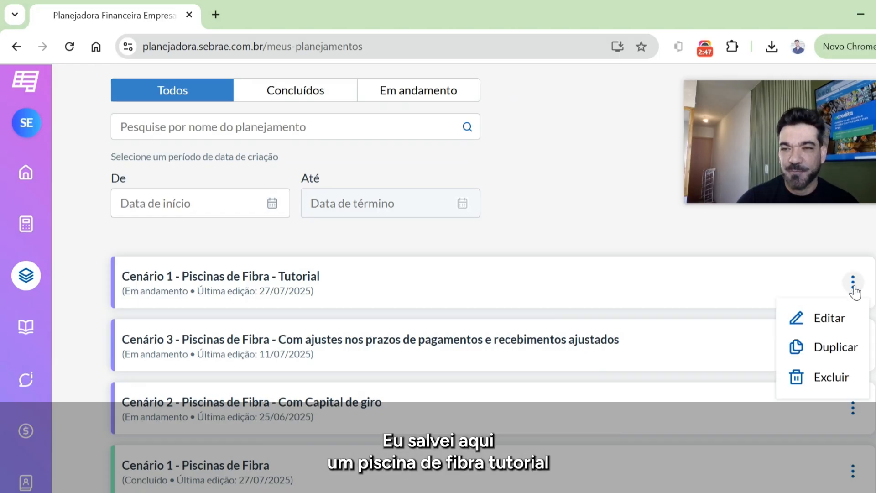
{"action": "left_click", "coordinate": [837, 320]}
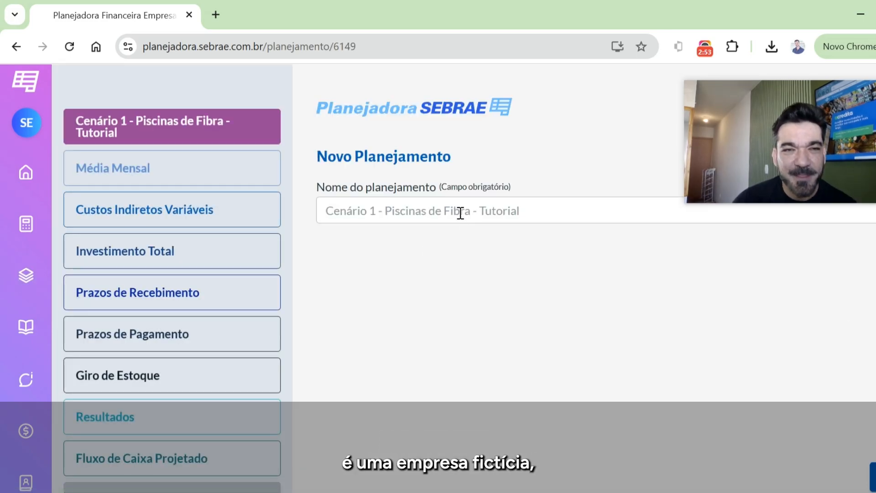
- Advance past the planning name to Média Mensal and review the product and service fields for total revenue and merchandise costs
{"action": "left_click", "coordinate": [407, 209]}
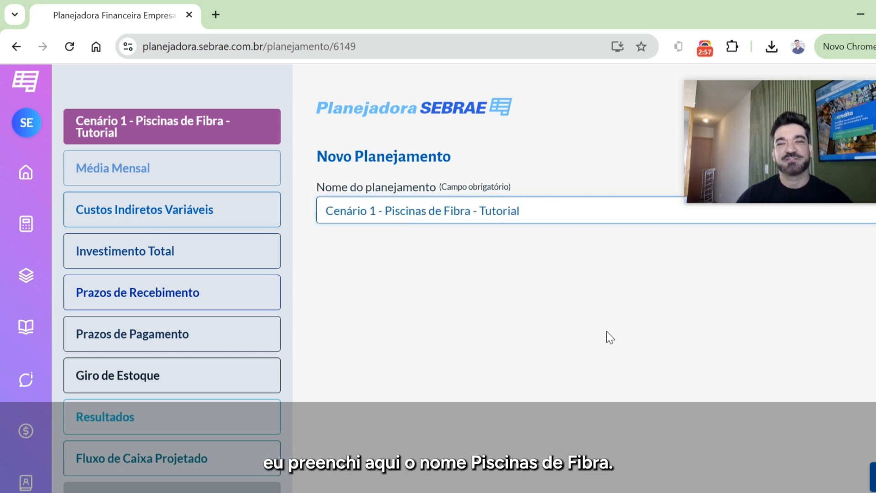
{"action": "left_click", "coordinate": [873, 477]}
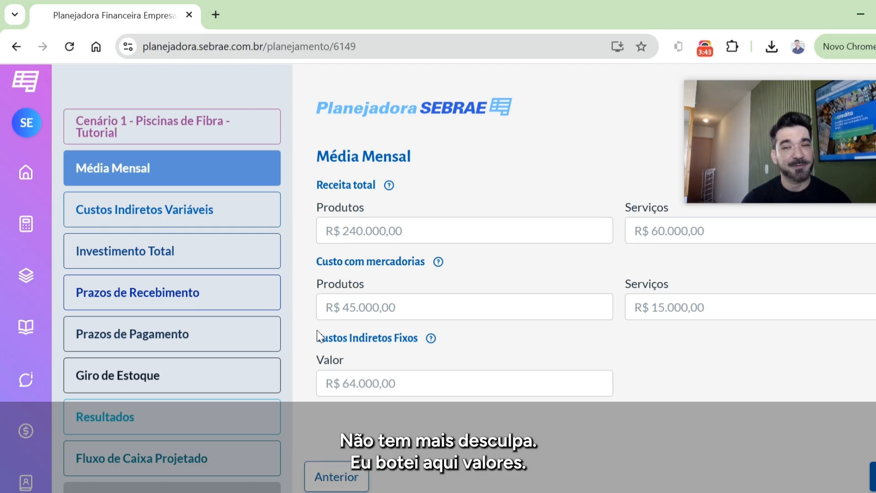
{"action": "left_click", "coordinate": [424, 234]}
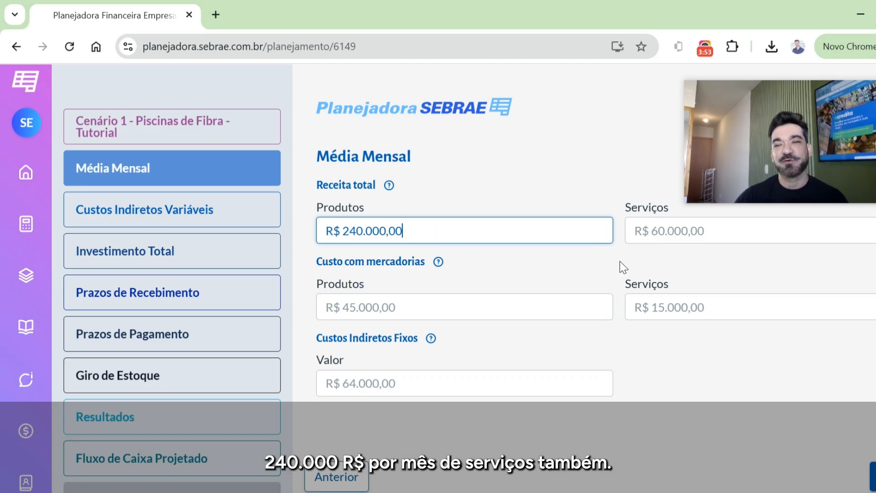
{"action": "left_click", "coordinate": [715, 237]}
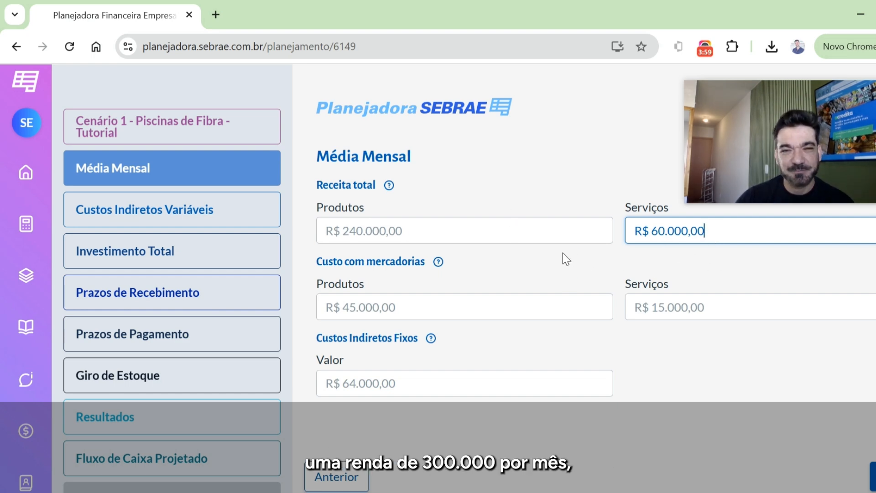
{"action": "left_click", "coordinate": [426, 312]}
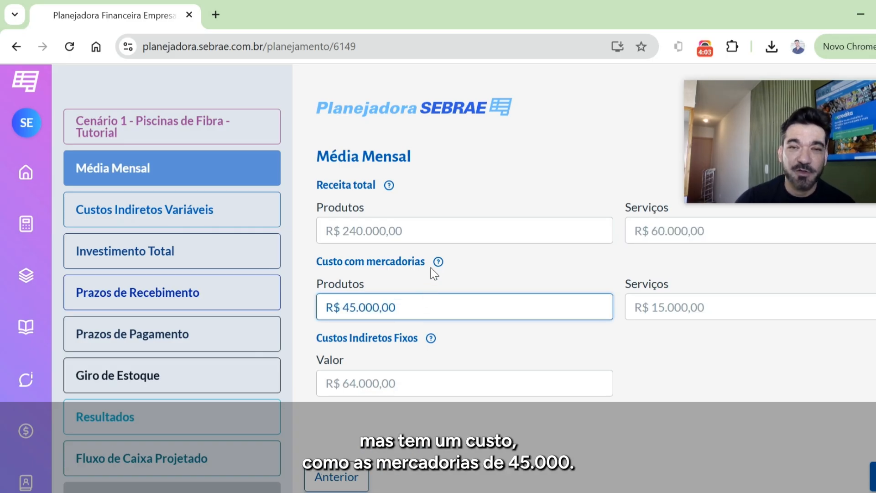
{"action": "left_click", "coordinate": [729, 313]}
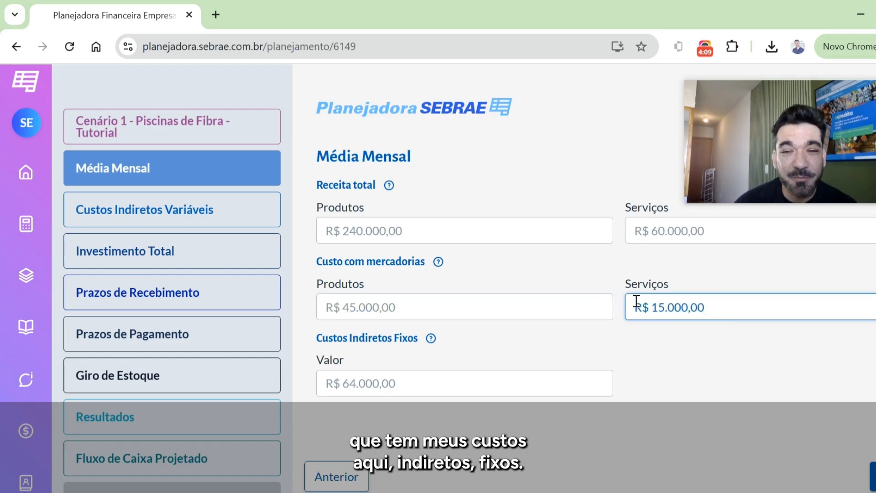
- Read the help note for Custos Indiretos Fixos and check the fixed cost value
{"action": "left_click", "coordinate": [430, 342]}
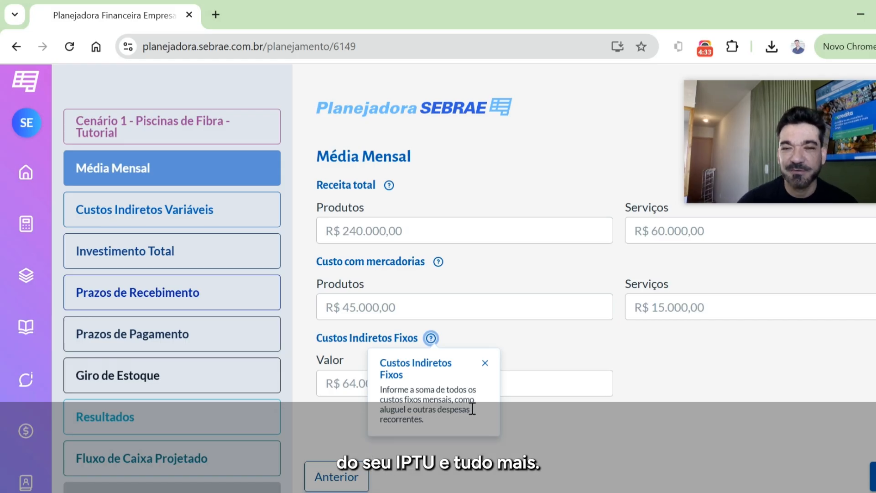
{"action": "left_click", "coordinate": [529, 376]}
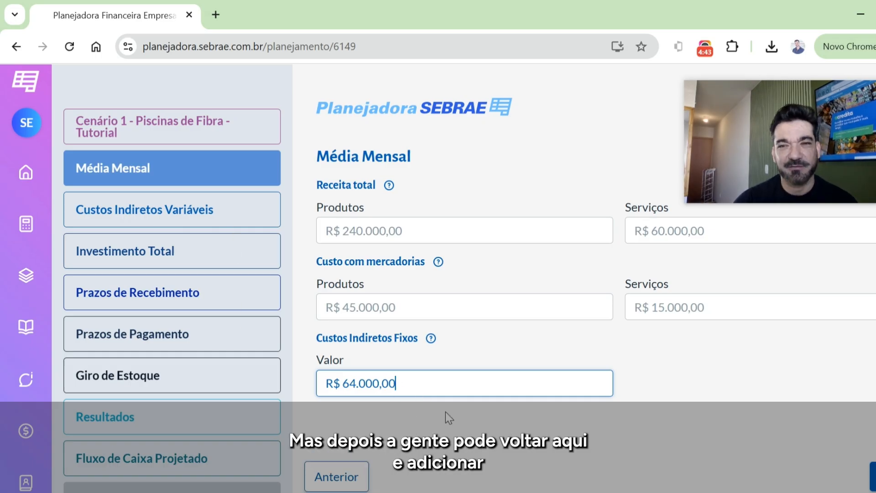
{"action": "left_click", "coordinate": [170, 216]}
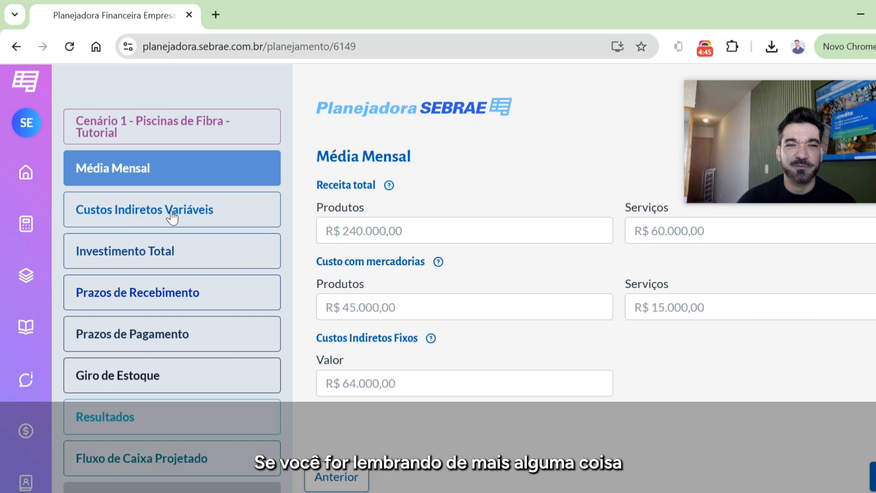
{"action": "left_click", "coordinate": [197, 177]}
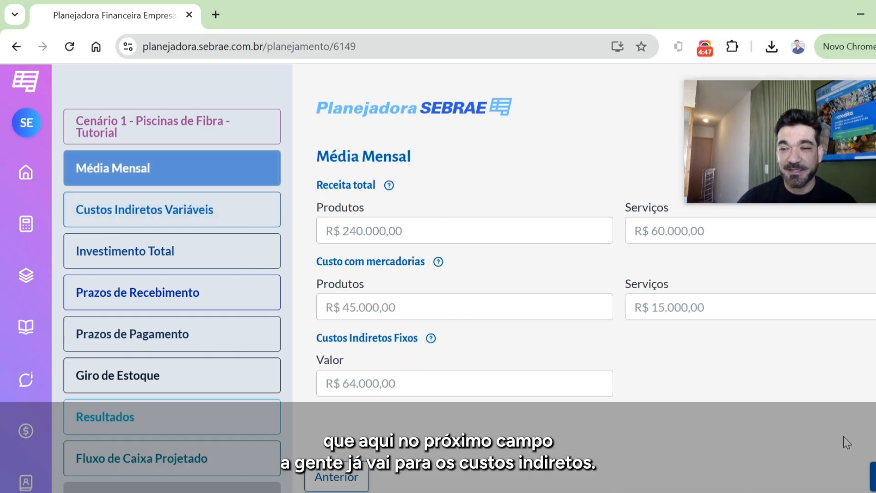
- Advance to Custos Indiretos Variáveis and review the fee and revenue share fields for debit and credit card sales
{"action": "left_click", "coordinate": [874, 478]}
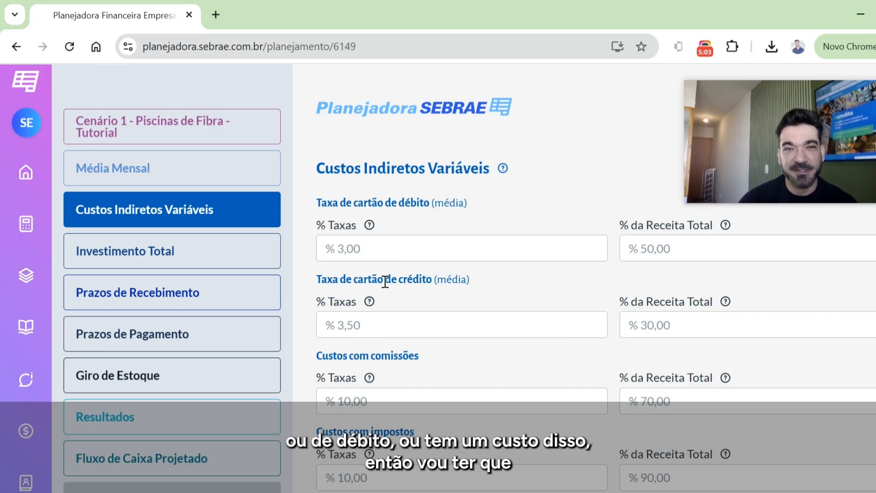
{"action": "left_click", "coordinate": [368, 254]}
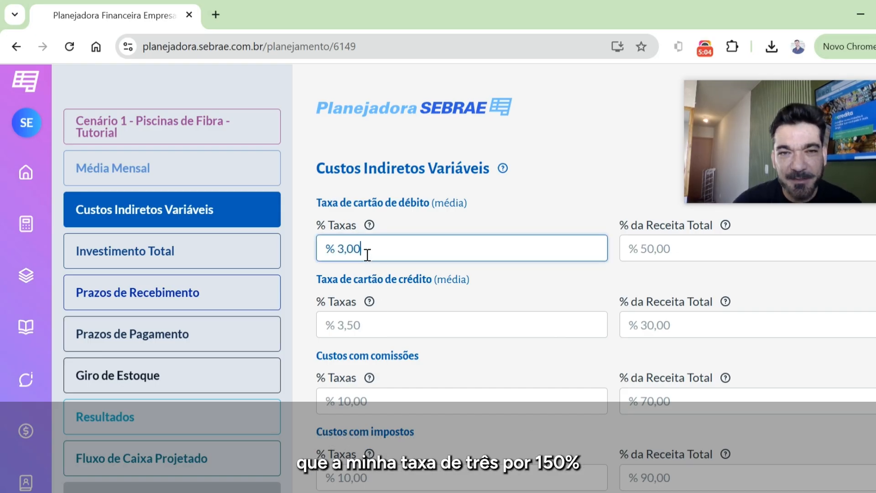
{"action": "left_click", "coordinate": [694, 250]}
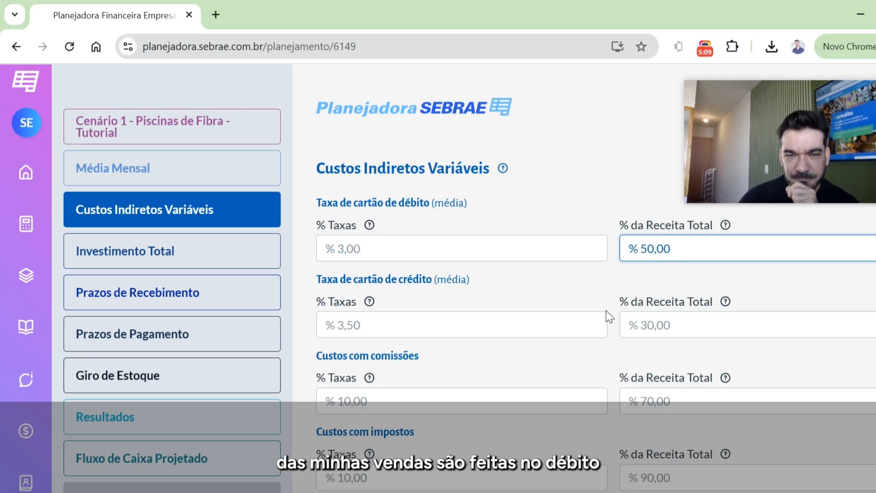
{"action": "left_click", "coordinate": [479, 325]}
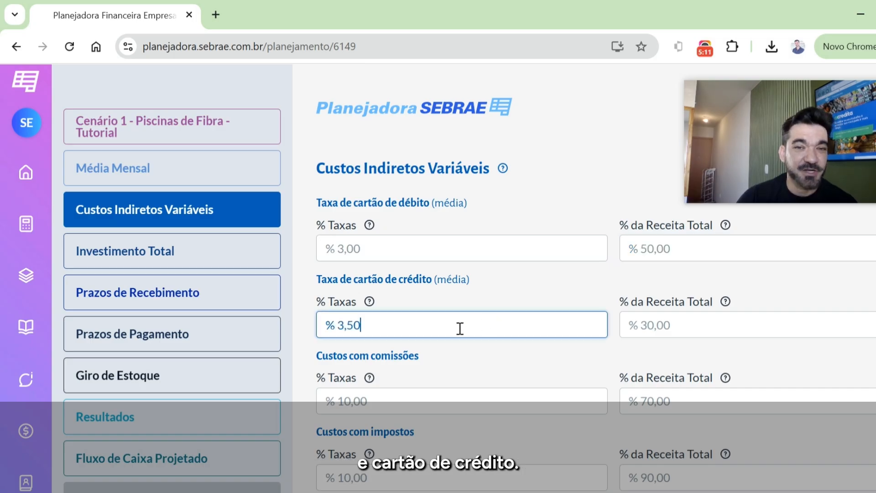
{"action": "left_click", "coordinate": [703, 315]}
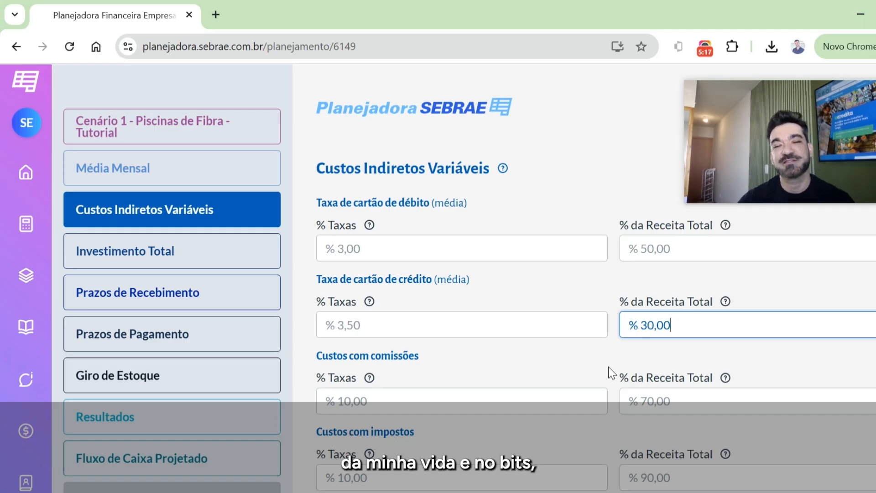
{"action": "scroll", "coordinate": [529, 365], "scroll_direction": "down", "scroll_amount": 2}
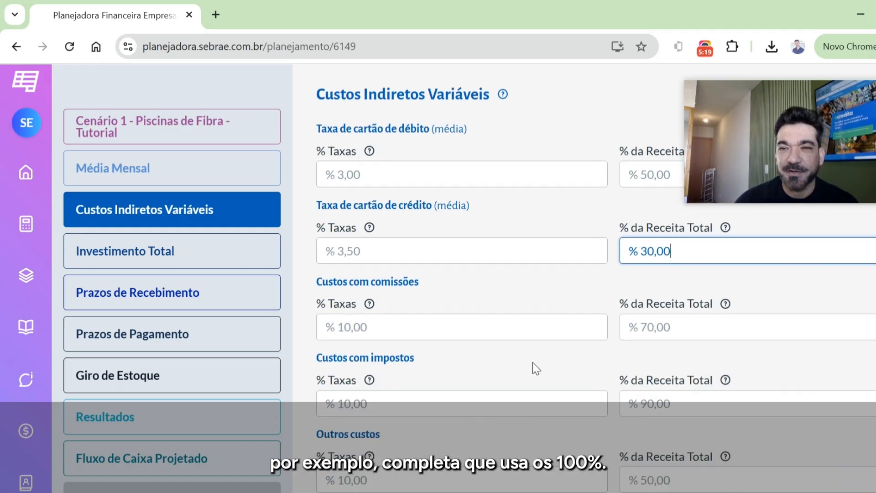
{"action": "scroll", "coordinate": [638, 283], "scroll_direction": "up", "scroll_amount": 2}
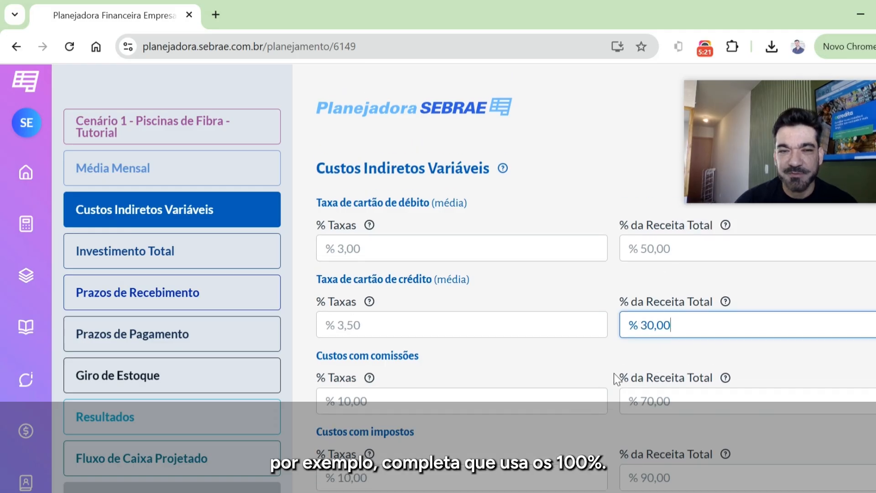
- Review the rate and share of total revenue fields for commission costs and tax costs
{"action": "scroll", "coordinate": [614, 374], "scroll_direction": "down", "scroll_amount": 2}
{"action": "left_click", "coordinate": [423, 335]}
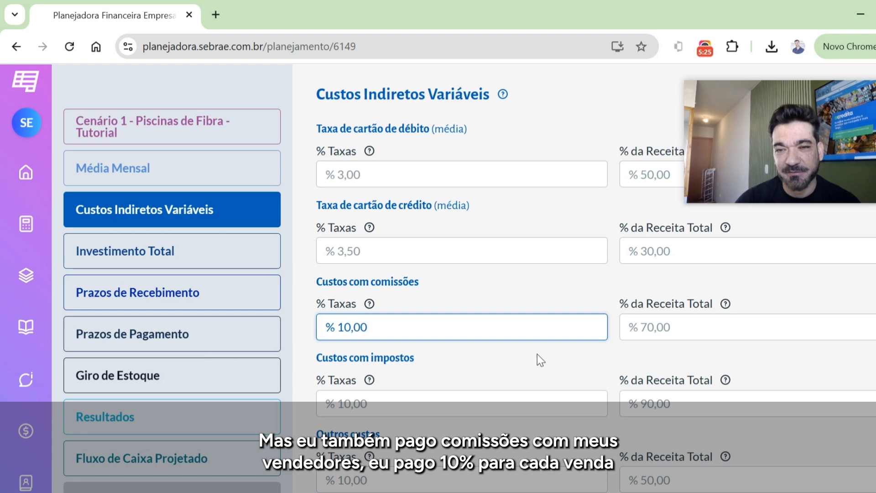
{"action": "left_click_drag", "start_coordinate": [683, 328], "coordinate": [624, 321]}
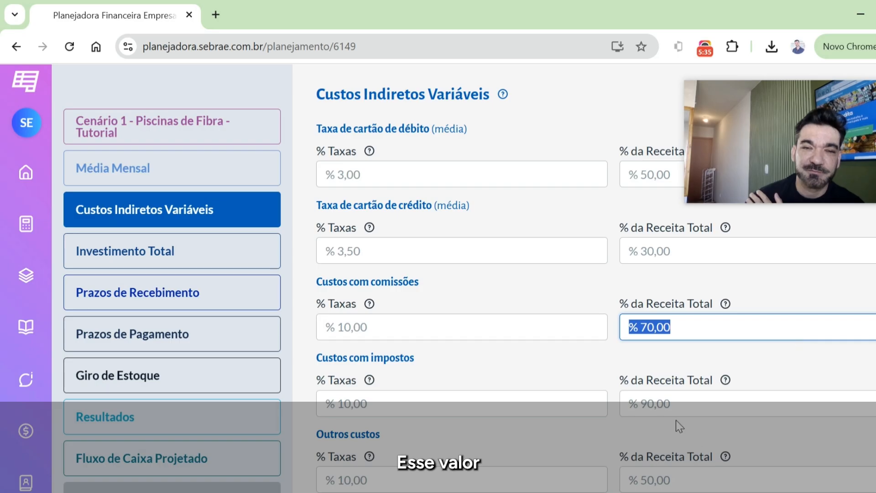
{"action": "left_click", "coordinate": [392, 401]}
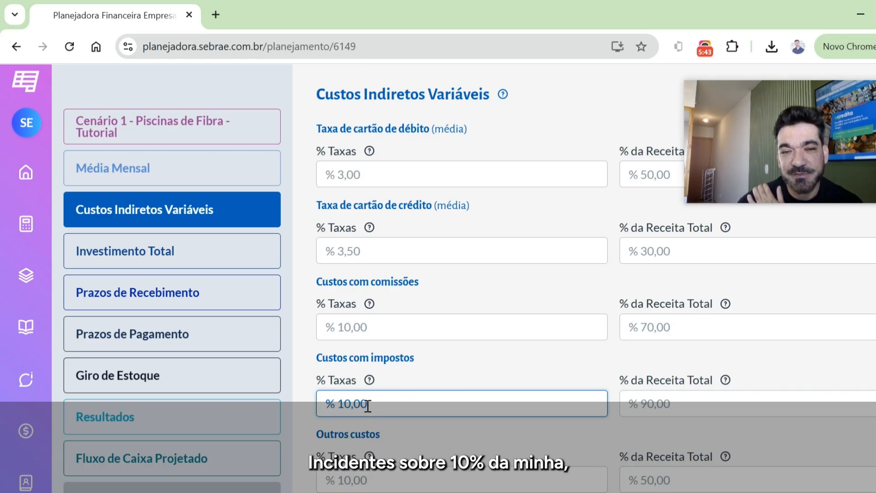
{"action": "left_click", "coordinate": [726, 410]}
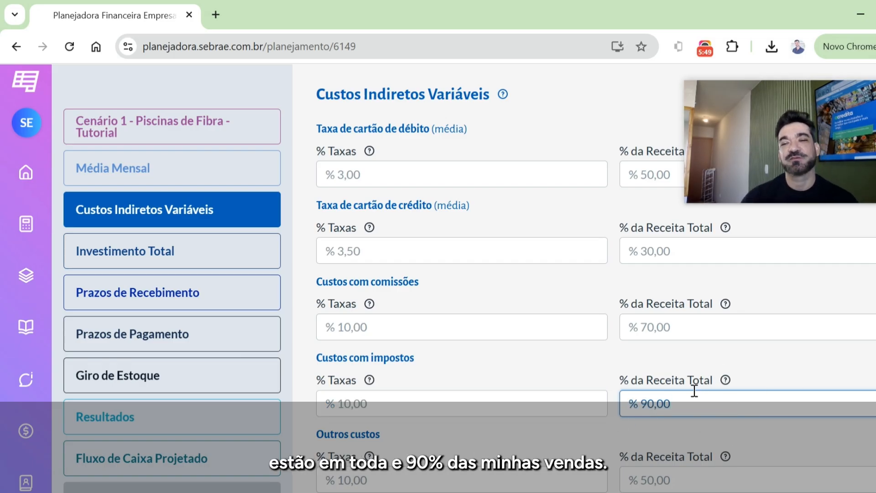
- Check the revenue share under Outros custos and read the help note for % da Receita Total
{"action": "scroll", "coordinate": [508, 384], "scroll_direction": "down", "scroll_amount": 1}
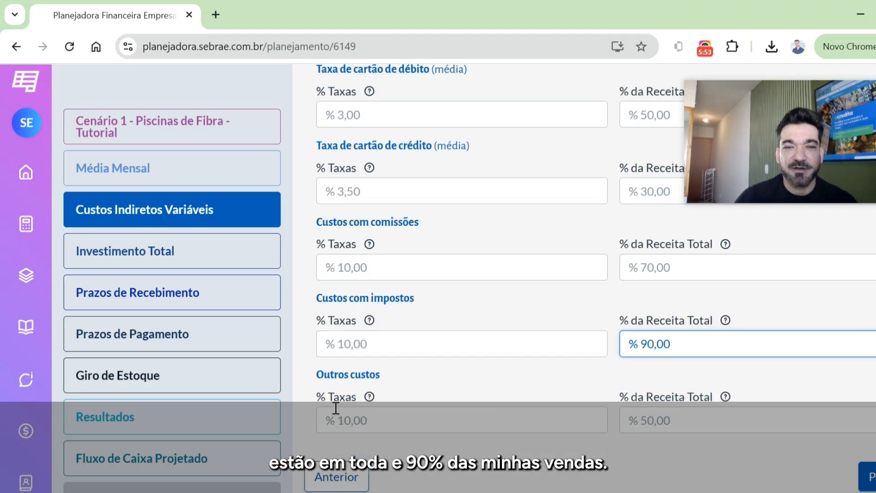
{"action": "left_click", "coordinate": [700, 419]}
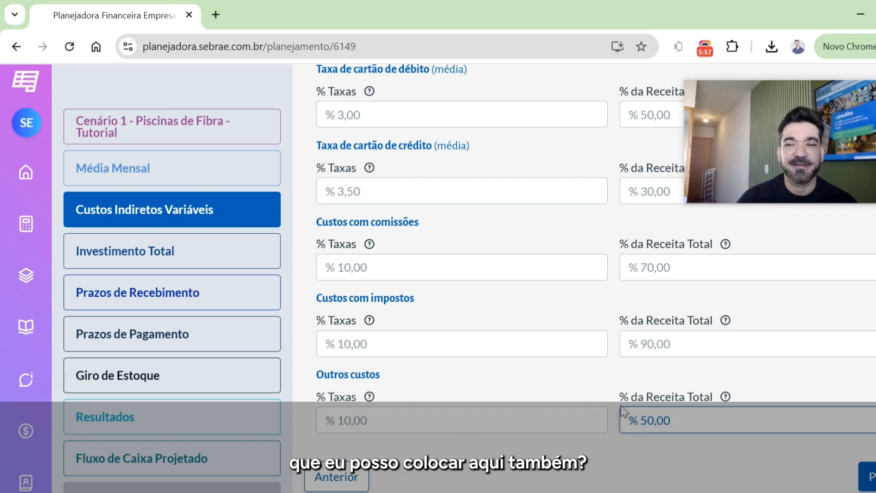
{"action": "left_click", "coordinate": [725, 396]}
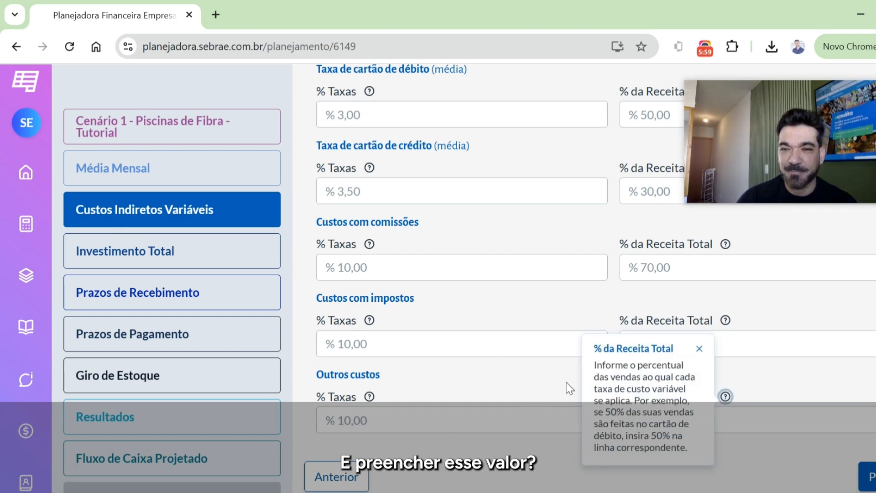
{"action": "left_click", "coordinate": [515, 376]}
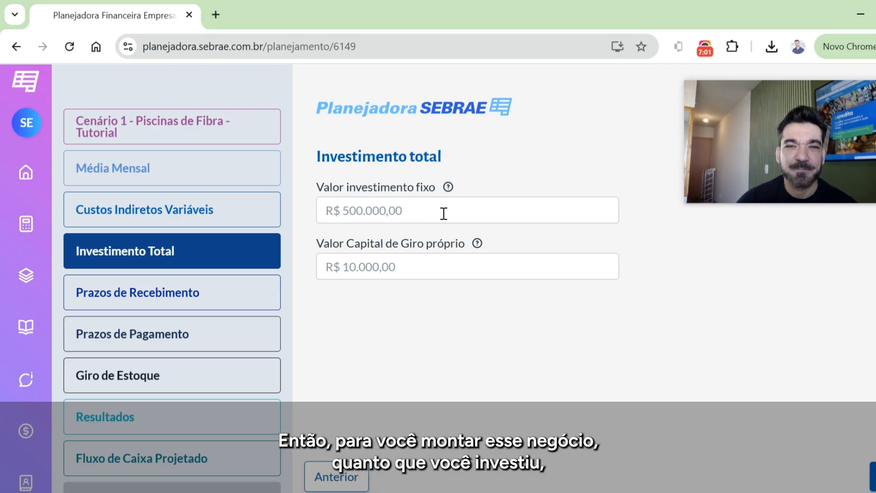
- Review the fixed investment and own working capital fields in Investimento Total
{"action": "left_click", "coordinate": [429, 211]}
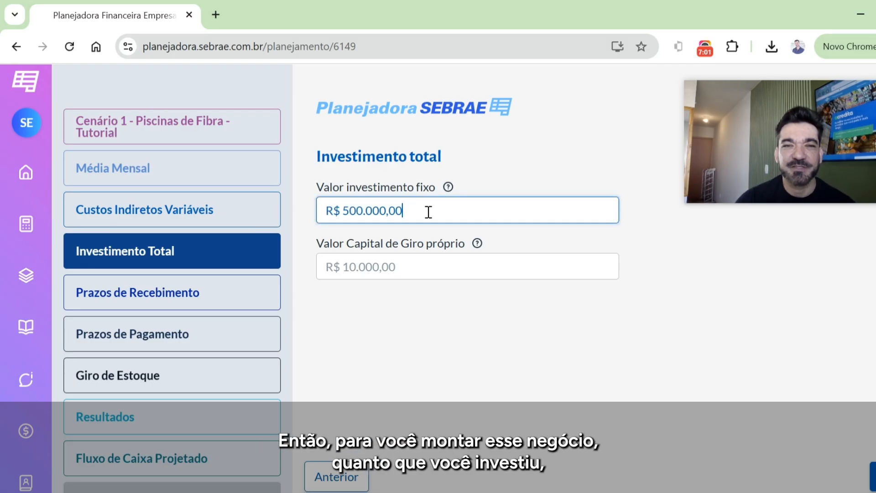
{"action": "left_click", "coordinate": [408, 272]}
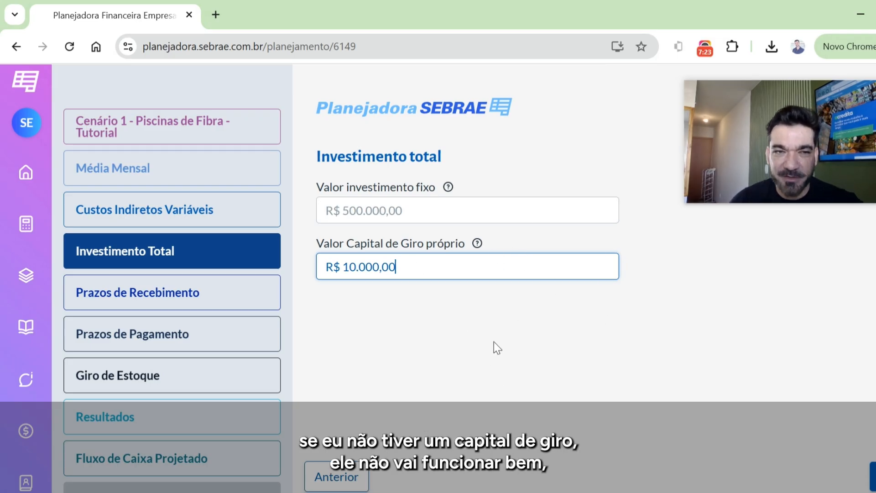
- Open Prazos de Recebimento, review the receipt shares from à vista through 12x, and save them
{"action": "left_click", "coordinate": [214, 304]}
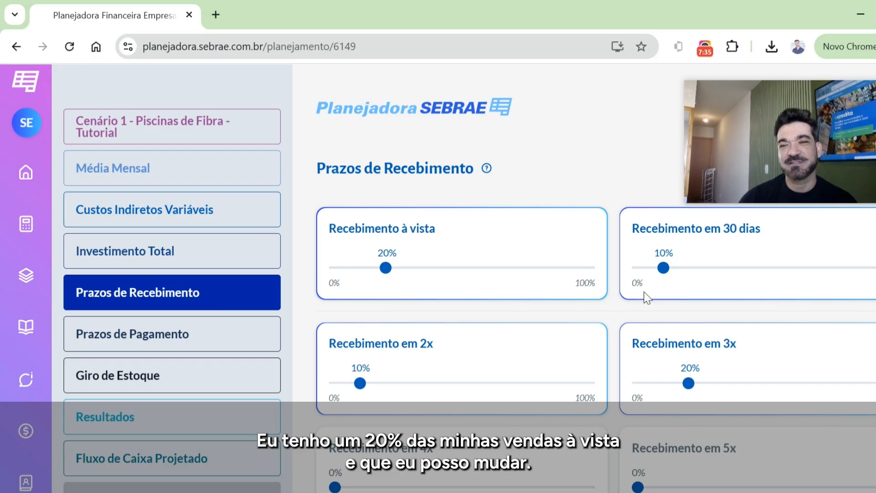
{"action": "mouse_move", "coordinate": [666, 275]}
{"action": "left_mouse_down"}
{"action": "mouse_move", "coordinate": [764, 273]}
{"action": "mouse_move", "coordinate": [664, 279]}
{"action": "left_mouse_up"}
{"action": "scroll", "coordinate": [547, 365], "scroll_direction": "down", "scroll_amount": 2}
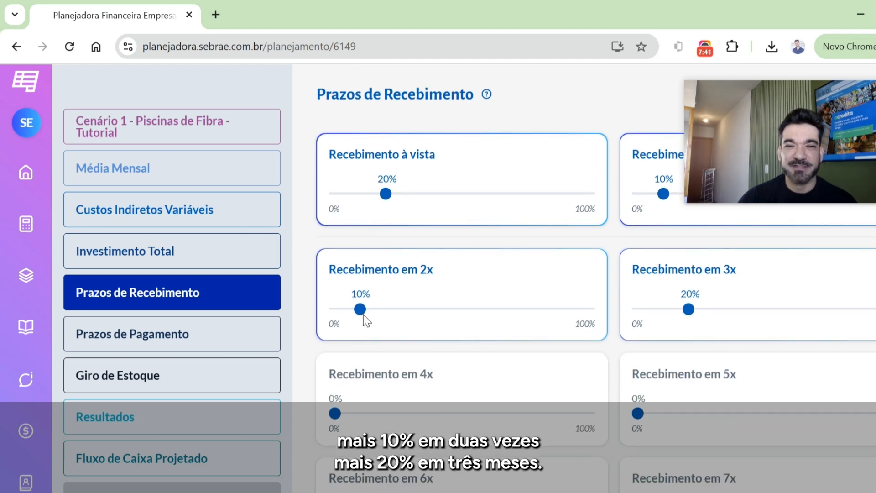
{"action": "scroll", "coordinate": [761, 338], "scroll_direction": "down", "scroll_amount": 2}
{"action": "scroll", "coordinate": [729, 331], "scroll_direction": "down", "scroll_amount": 2}
{"action": "scroll", "coordinate": [704, 332], "scroll_direction": "up", "scroll_amount": 3}
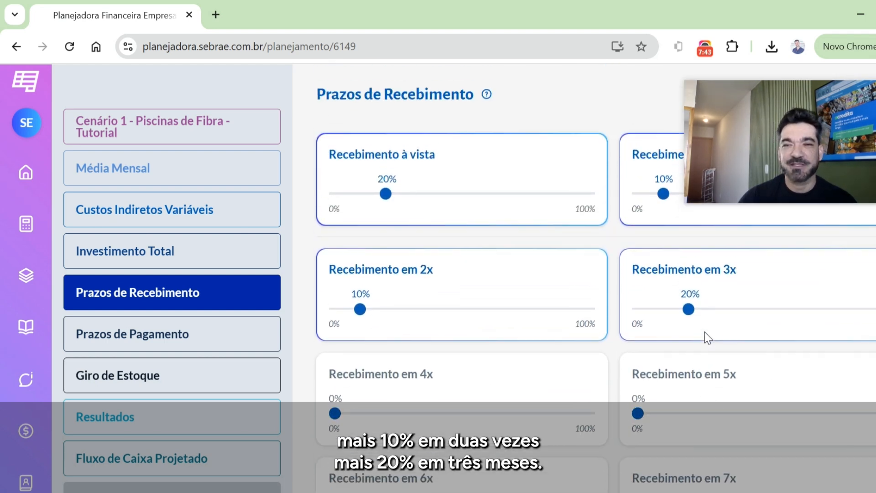
{"action": "scroll", "coordinate": [705, 332], "scroll_direction": "down", "scroll_amount": 2}
{"action": "scroll", "coordinate": [706, 336], "scroll_direction": "down", "scroll_amount": 8}
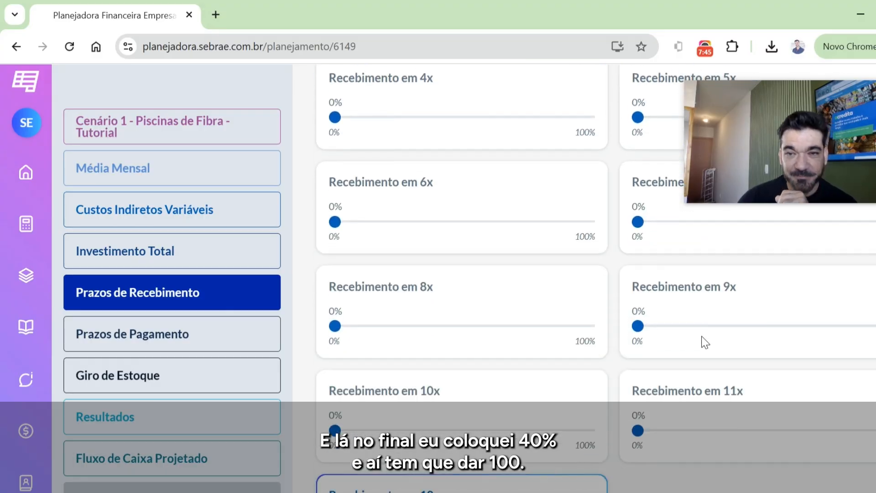
{"action": "scroll", "coordinate": [461, 383], "scroll_direction": "up", "scroll_amount": 8}
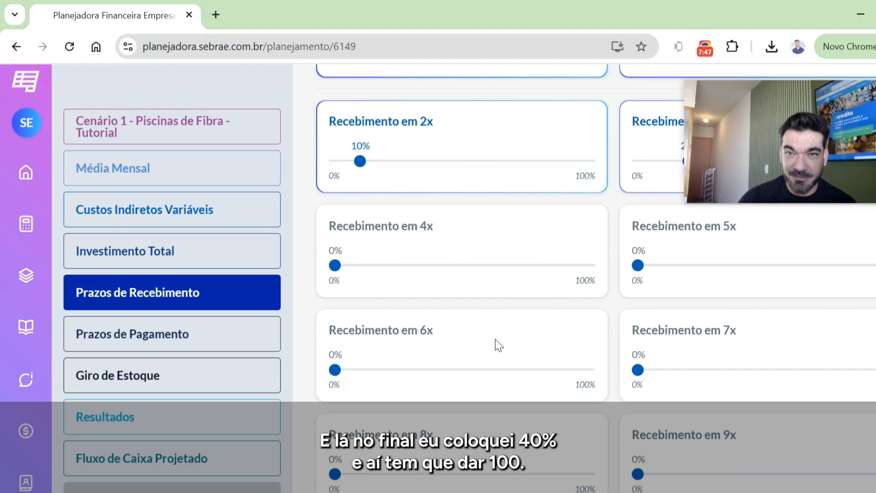
{"action": "scroll", "coordinate": [582, 348], "scroll_direction": "down", "scroll_amount": 5}
{"action": "scroll", "coordinate": [582, 344], "scroll_direction": "down", "scroll_amount": 5}
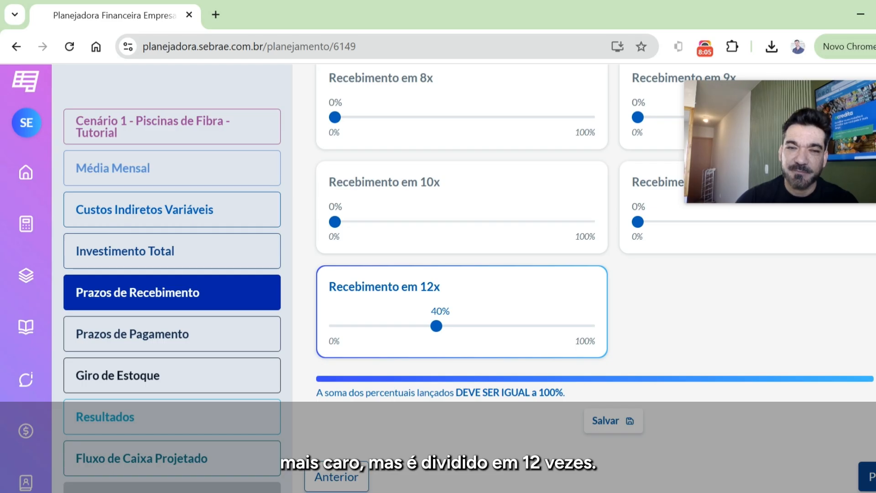
{"action": "left_click", "coordinate": [596, 424]}
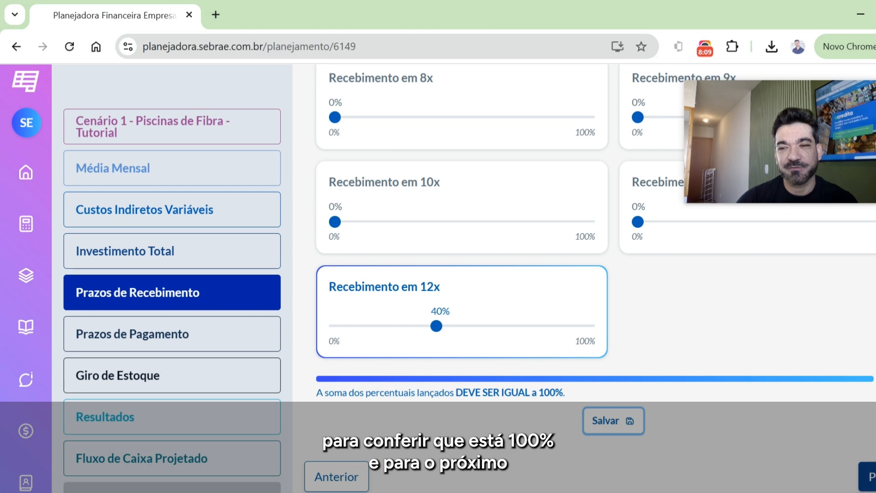
- Advance to Prazos de Pagamento, review the payment shares from à vista through 12x, and save them
{"action": "left_click", "coordinate": [869, 476]}
{"action": "scroll", "coordinate": [513, 324], "scroll_direction": "up", "scroll_amount": 10}
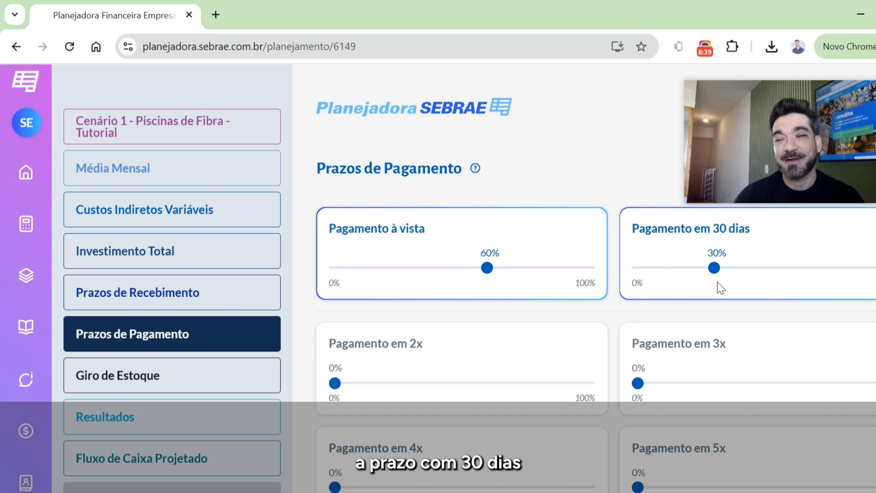
{"action": "scroll", "coordinate": [723, 338], "scroll_direction": "down", "scroll_amount": 3}
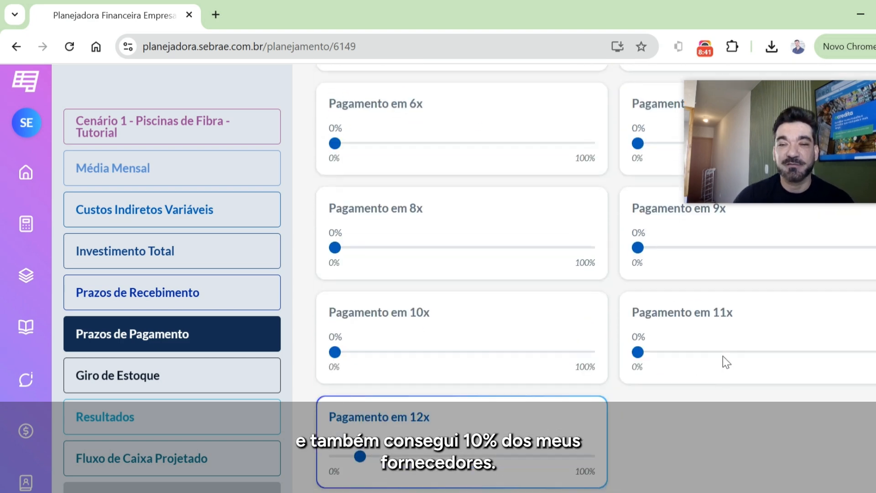
{"action": "scroll", "coordinate": [723, 355], "scroll_direction": "down", "scroll_amount": 2}
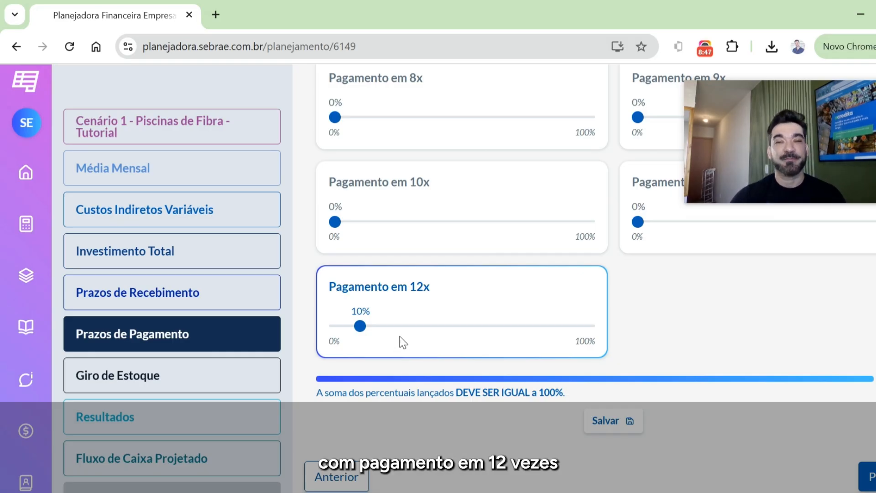
{"action": "left_click", "coordinate": [619, 434]}
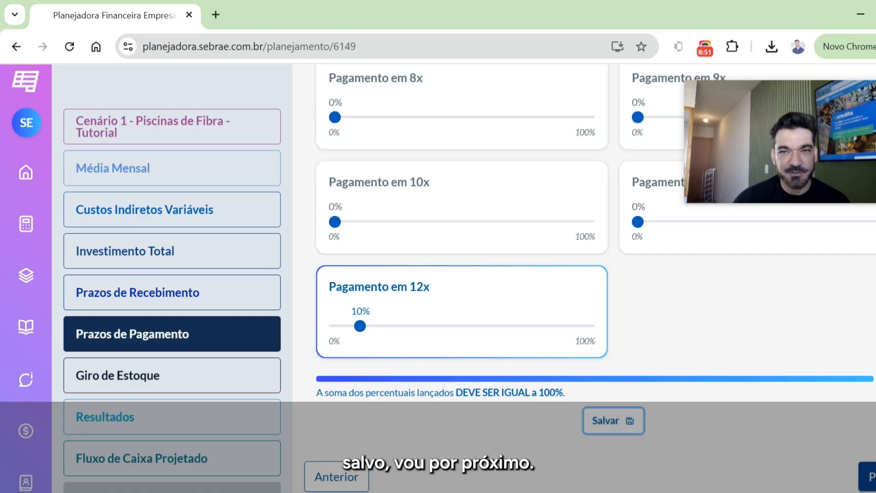
- Look over the supplier payment installment options again, from à vista to 12x
{"action": "scroll", "coordinate": [794, 377], "scroll_direction": "up", "scroll_amount": 10}
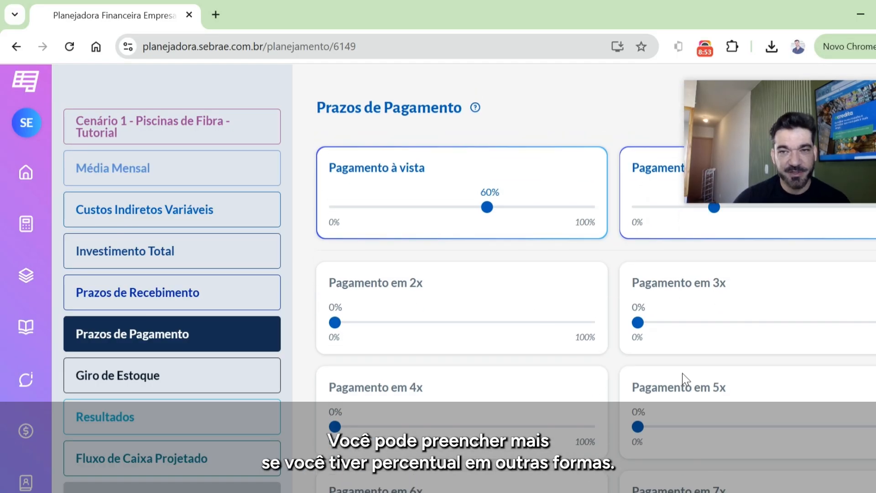
{"action": "scroll", "coordinate": [684, 385], "scroll_direction": "down", "scroll_amount": 3}
{"action": "scroll", "coordinate": [749, 400], "scroll_direction": "down", "scroll_amount": 7}
{"action": "scroll", "coordinate": [757, 389], "scroll_direction": "up", "scroll_amount": 4}
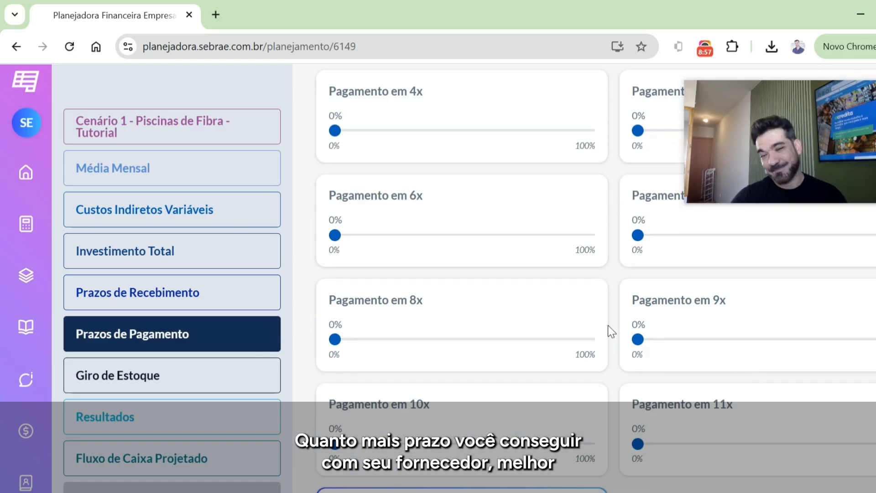
{"action": "scroll", "coordinate": [661, 326], "scroll_direction": "up", "scroll_amount": 5}
{"action": "scroll", "coordinate": [667, 326], "scroll_direction": "down", "scroll_amount": 6}
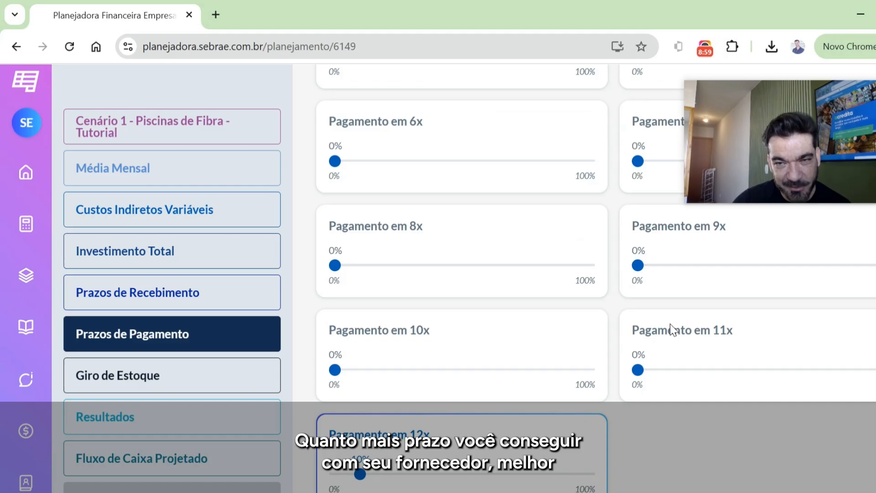
{"action": "scroll", "coordinate": [670, 324], "scroll_direction": "down", "scroll_amount": 3}
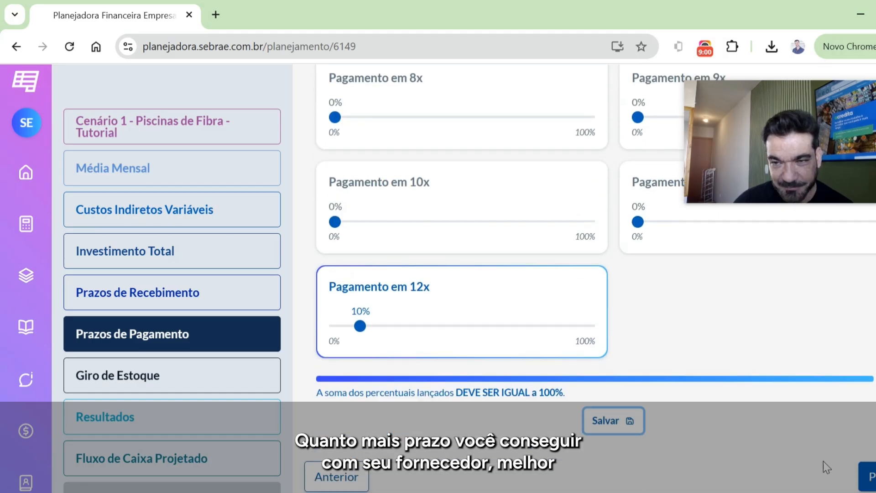
- Advance through the Giro de Estoque section to Resultados and review total revenue, total cost, profit and profitability
{"action": "left_click", "coordinate": [868, 476]}
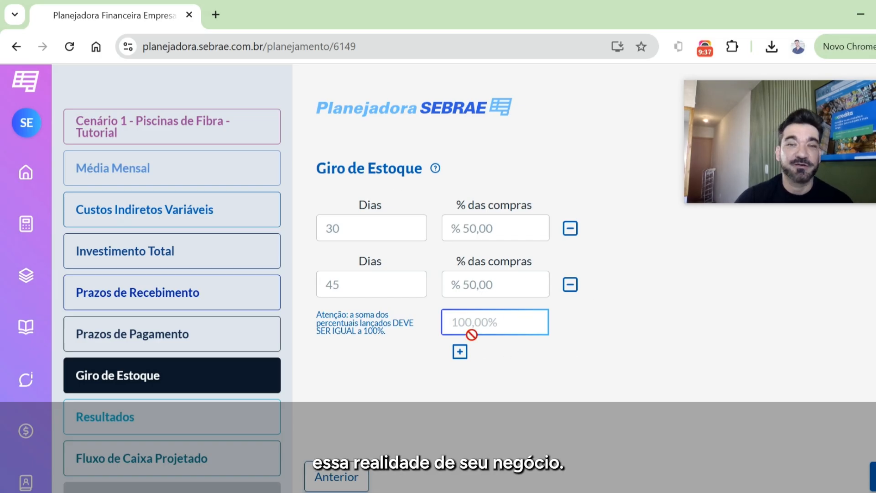
{"action": "left_click", "coordinate": [873, 477]}
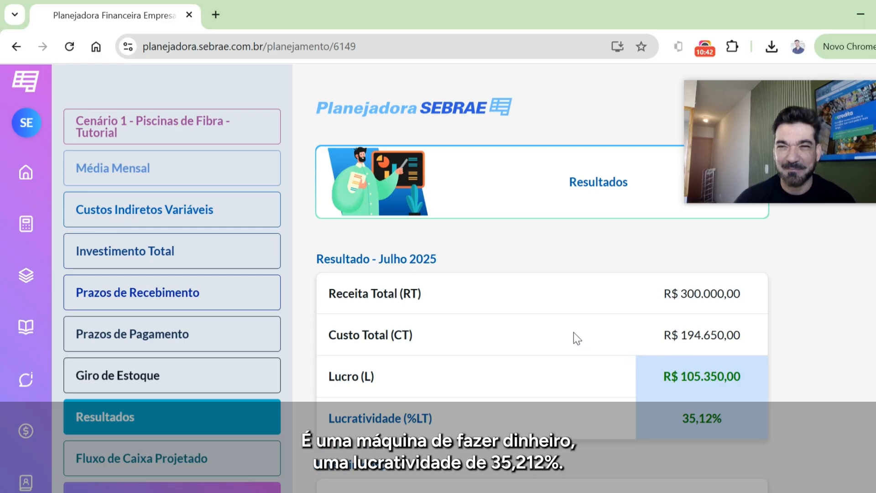
{"action": "scroll", "coordinate": [602, 340], "scroll_direction": "down", "scroll_amount": 2}
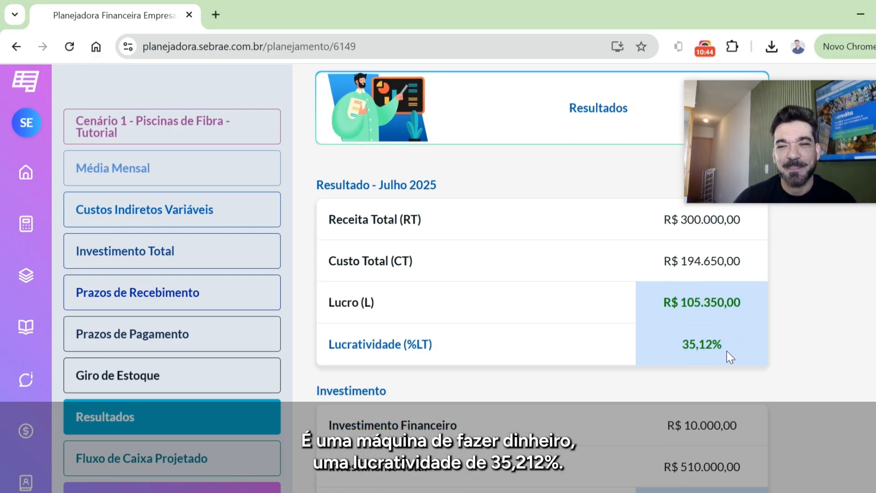
{"action": "scroll", "coordinate": [680, 358], "scroll_direction": "down", "scroll_amount": 4}
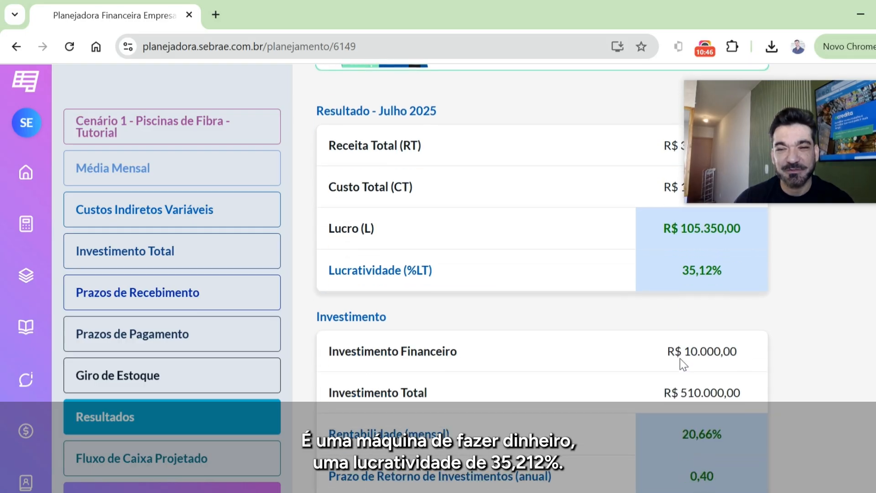
{"action": "scroll", "coordinate": [679, 358], "scroll_direction": "up", "scroll_amount": 2}
{"action": "scroll", "coordinate": [524, 361], "scroll_direction": "down", "scroll_amount": 2}
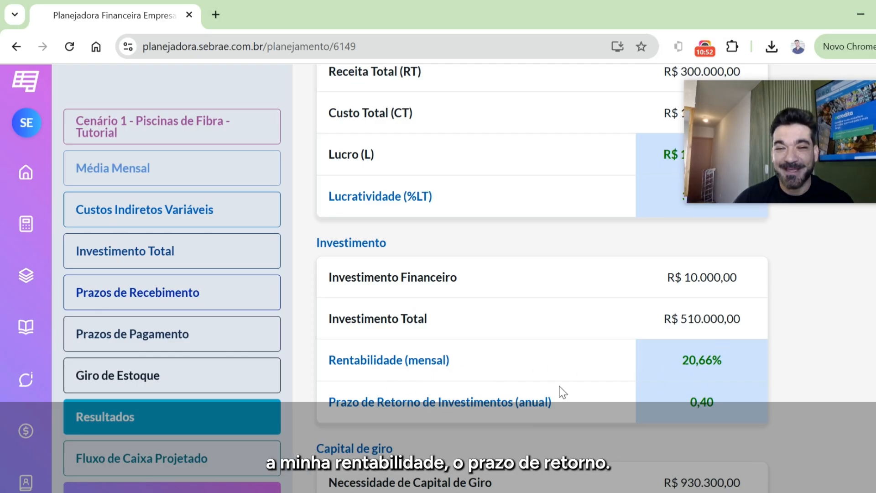
- Examine the monthly Rentabilidade and the annual Prazo de Retorno de Investimentos, highlighting the payback value and its annual unit
{"action": "scroll", "coordinate": [404, 395], "scroll_direction": "down", "scroll_amount": 2}
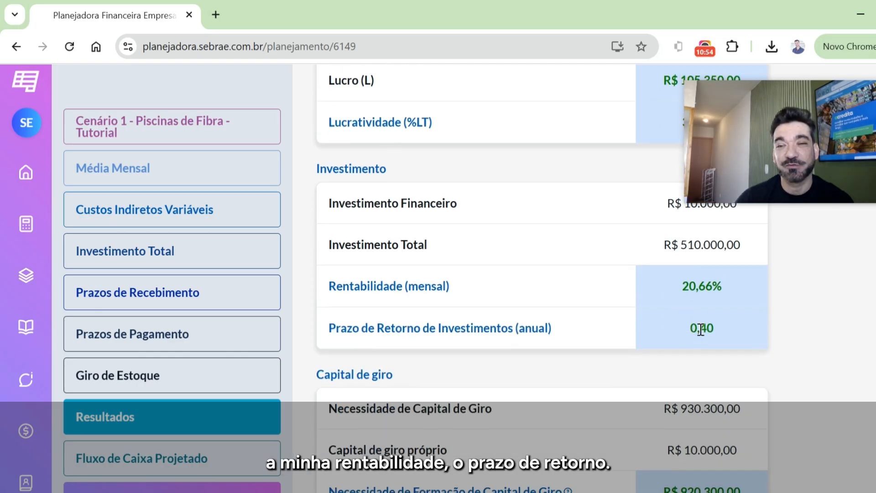
{"action": "left_click_drag", "start_coordinate": [713, 329], "coordinate": [689, 330]}
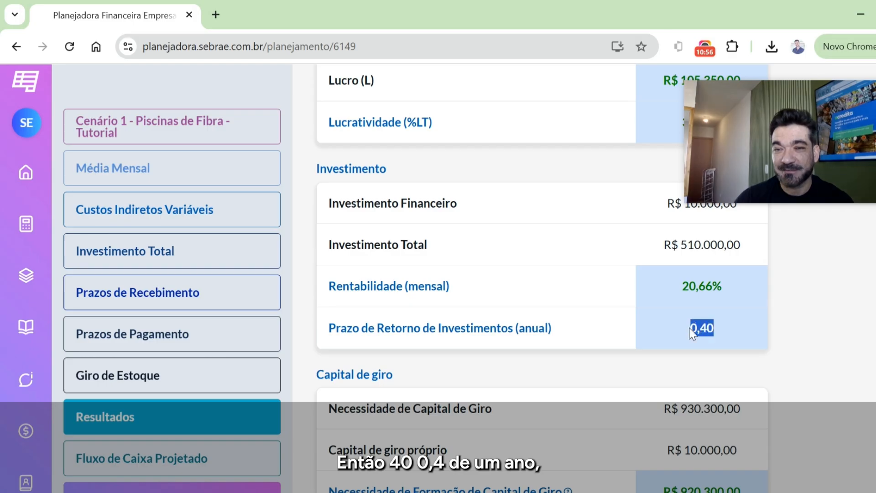
{"action": "left_click_drag", "start_coordinate": [515, 327], "coordinate": [549, 328]}
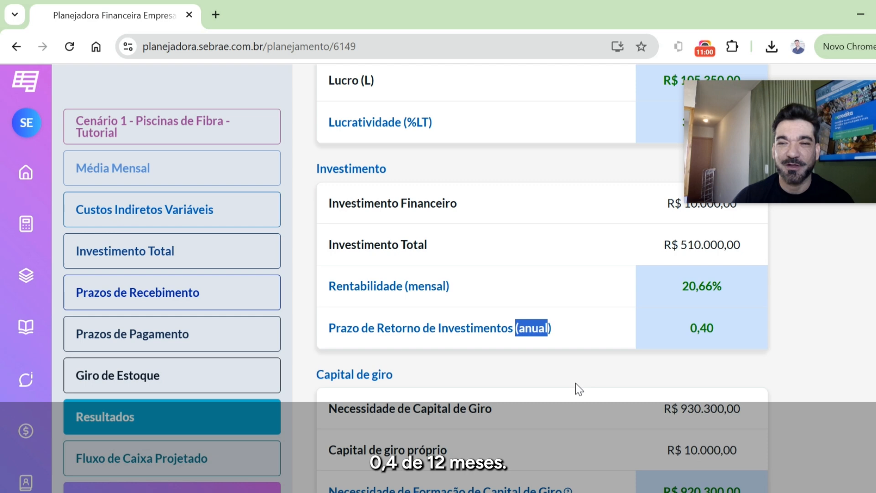
{"action": "scroll", "coordinate": [656, 374], "scroll_direction": "up", "scroll_amount": 1}
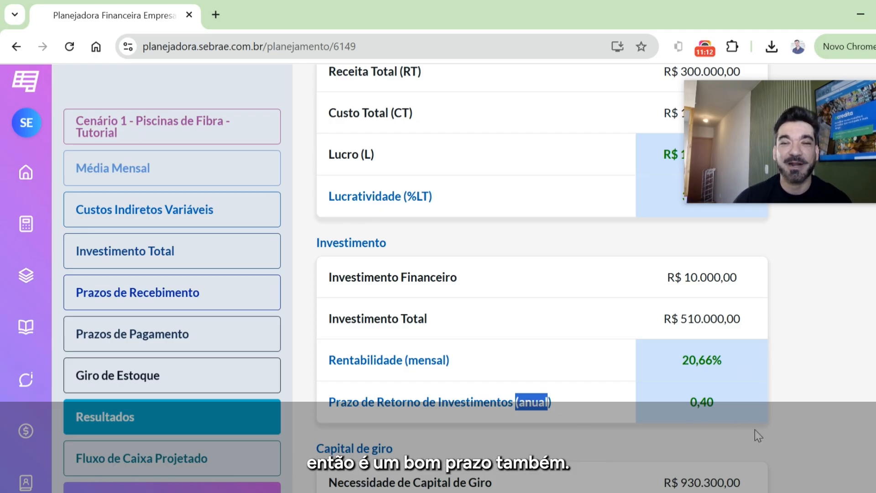
{"action": "scroll", "coordinate": [755, 428], "scroll_direction": "down", "scroll_amount": 2}
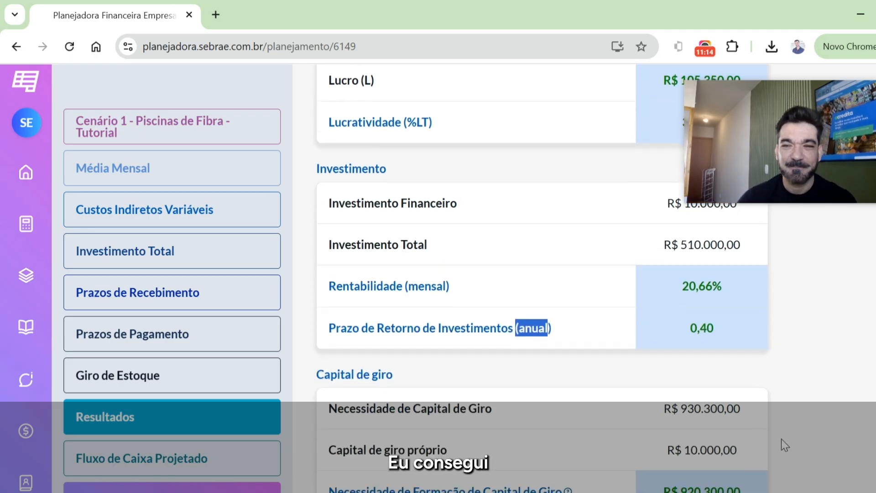
- Review the Capital de giro results and highlight the Necessidade de Capital de Giro amount
{"action": "scroll", "coordinate": [819, 444], "scroll_direction": "down", "scroll_amount": 4}
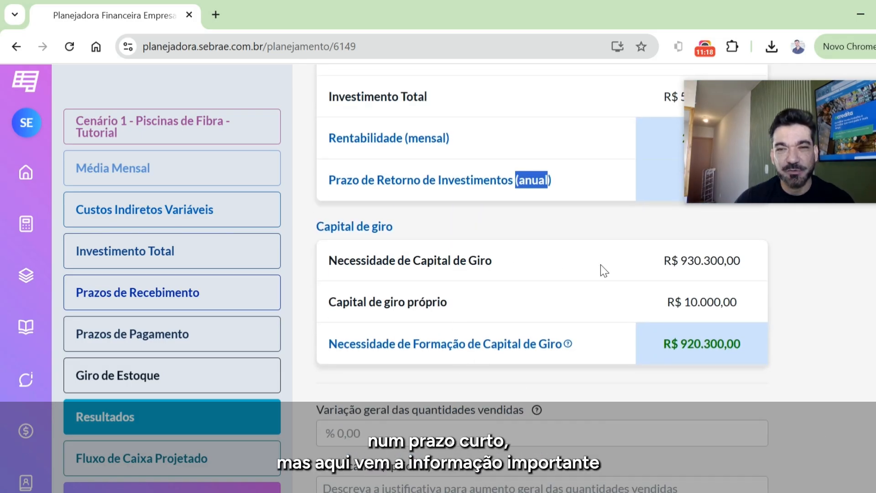
{"action": "left_click_drag", "start_coordinate": [665, 261], "coordinate": [742, 263]}
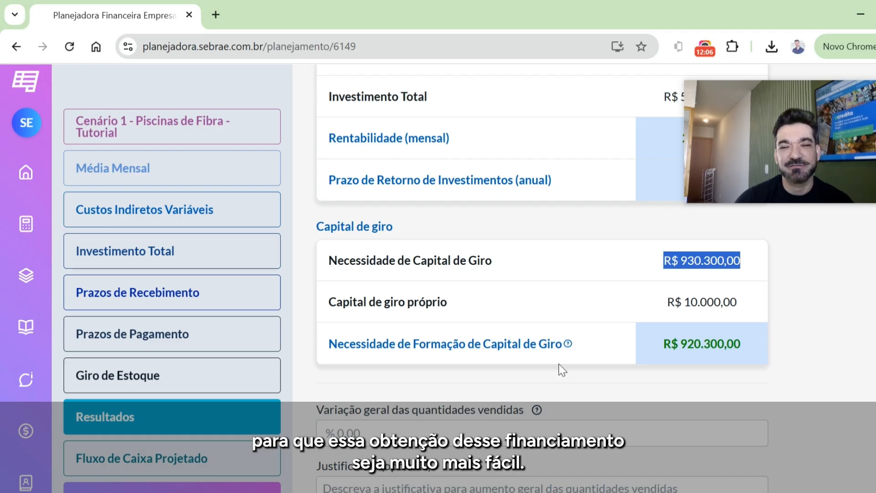
{"action": "scroll", "coordinate": [560, 365], "scroll_direction": "down", "scroll_amount": 2}
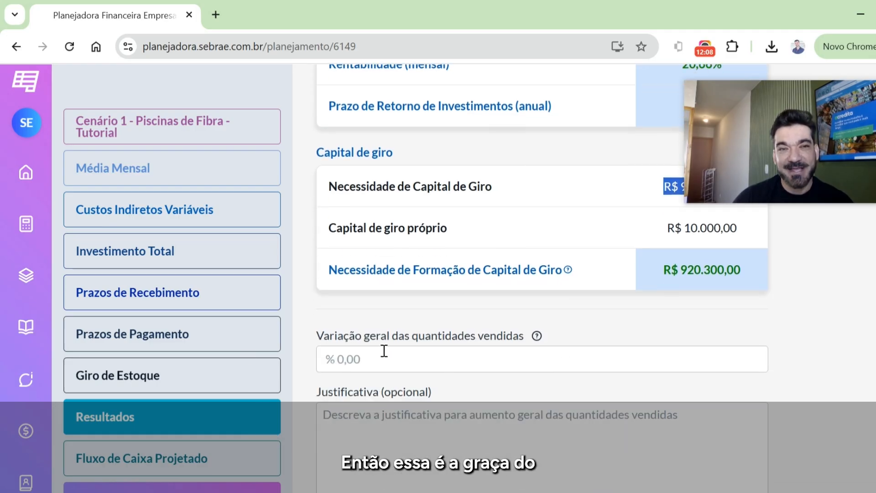
{"action": "scroll", "coordinate": [378, 351], "scroll_direction": "up", "scroll_amount": 4}
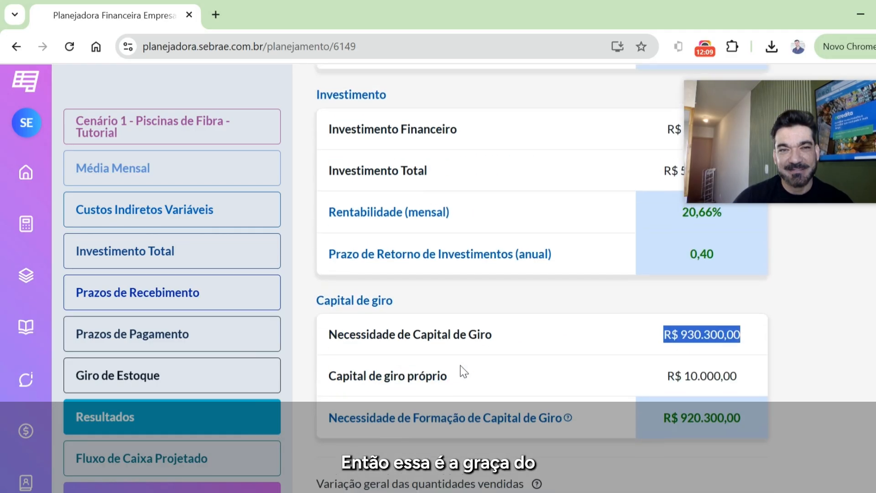
- Revisit Prazos de Recebimento and Prazos de Pagamento, looking over the supplier payment shares through 12x
{"action": "left_click", "coordinate": [129, 301]}
{"action": "left_click", "coordinate": [161, 343]}
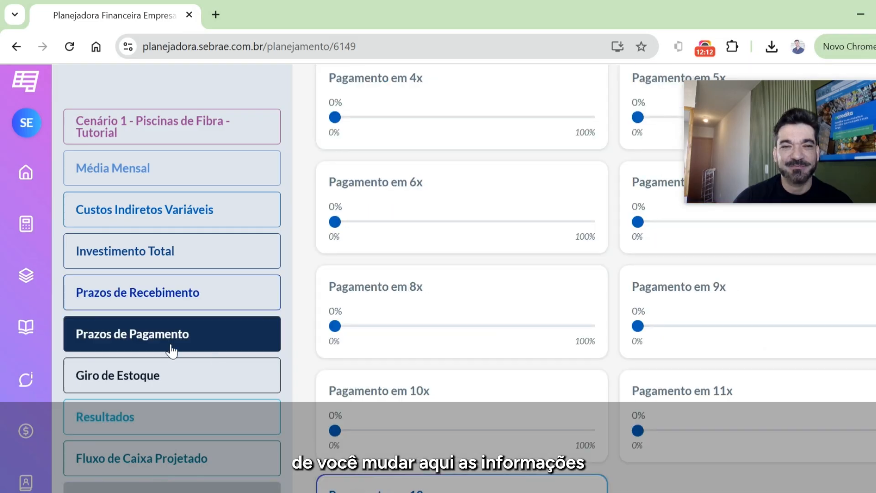
{"action": "scroll", "coordinate": [290, 388], "scroll_direction": "down", "scroll_amount": 4}
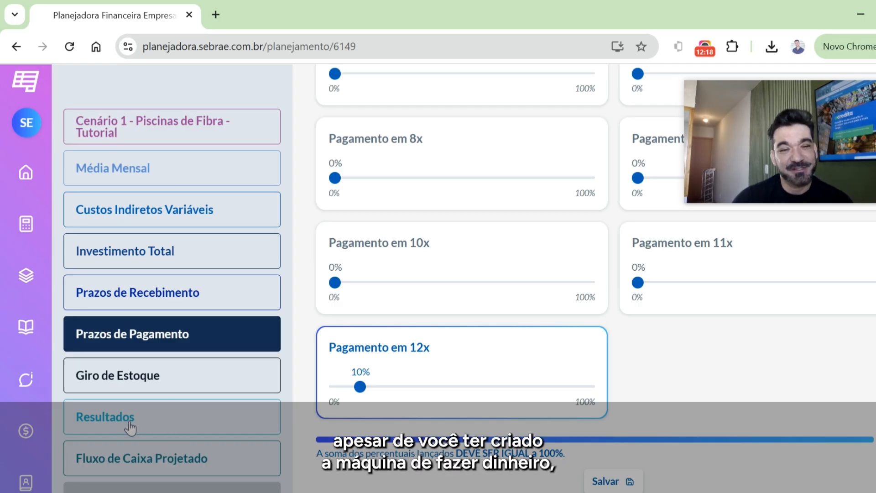
- Return to Resultados and check the Necessidade de Formação de Capital de Giro and the general sales quantity variation fields
{"action": "left_click", "coordinate": [144, 425]}
{"action": "scroll", "coordinate": [633, 389], "scroll_direction": "down", "scroll_amount": 2}
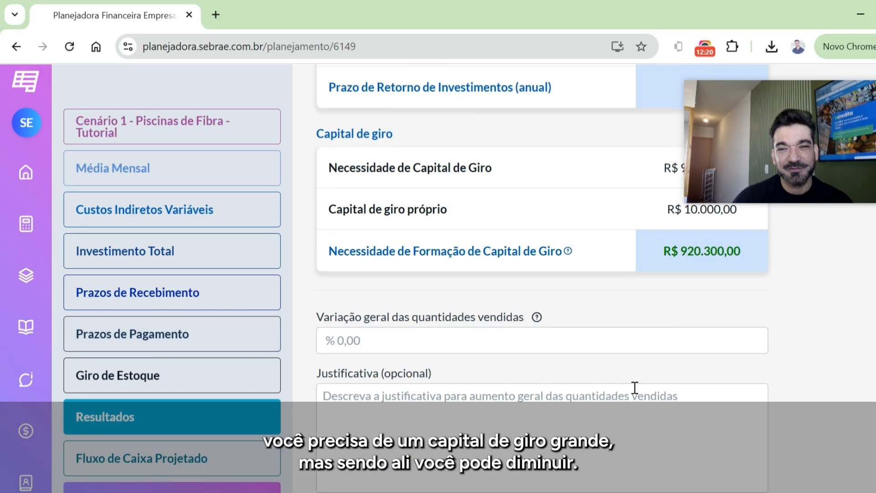
{"action": "scroll", "coordinate": [618, 373], "scroll_direction": "up", "scroll_amount": 2}
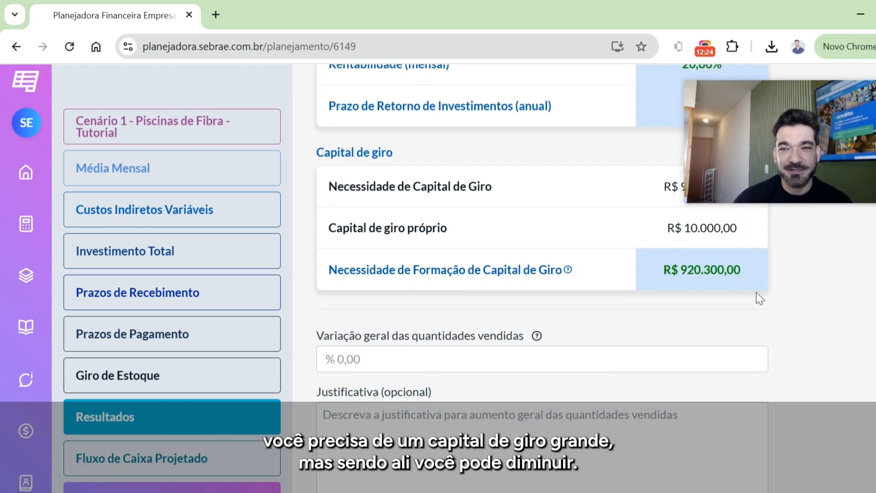
{"action": "scroll", "coordinate": [234, 388], "scroll_direction": "down", "scroll_amount": 2}
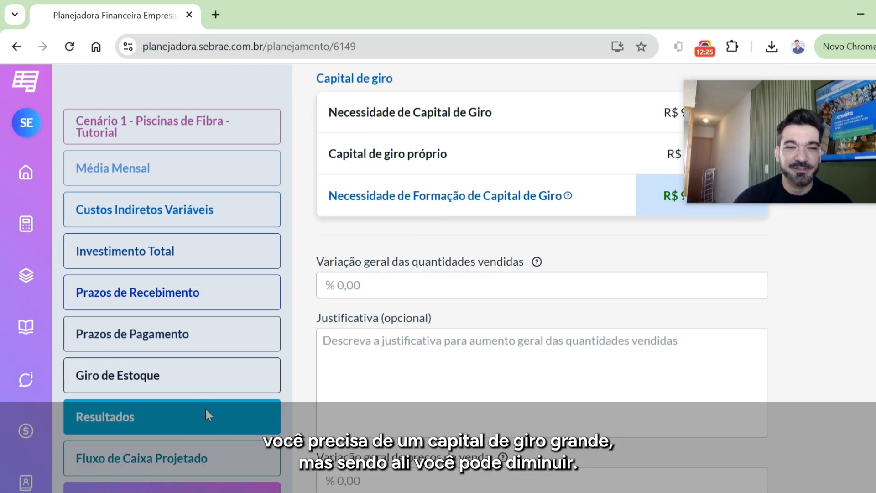
- Glance at Fluxo de Caixa Projetado, then return to Resultados and examine the Capacidade Mensal de Pagamentos chart and the planning goal date
{"action": "left_click", "coordinate": [217, 464]}
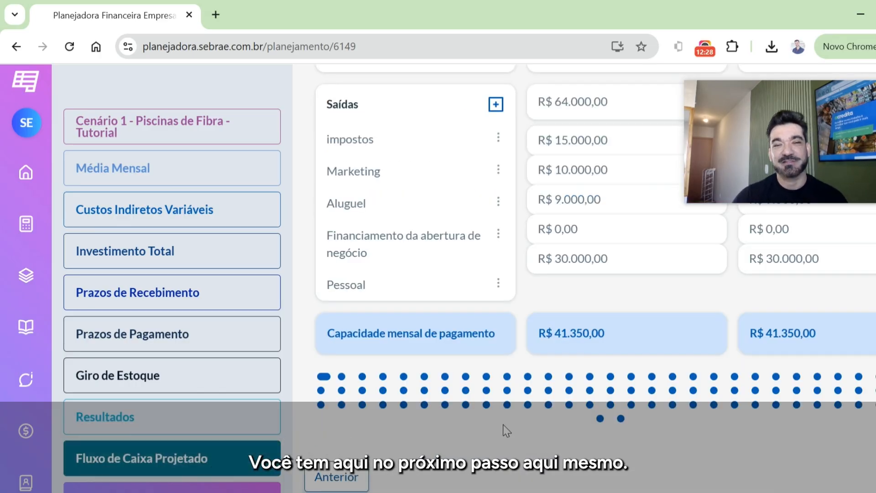
{"action": "left_click", "coordinate": [215, 430]}
{"action": "scroll", "coordinate": [550, 400], "scroll_direction": "down", "scroll_amount": 10}
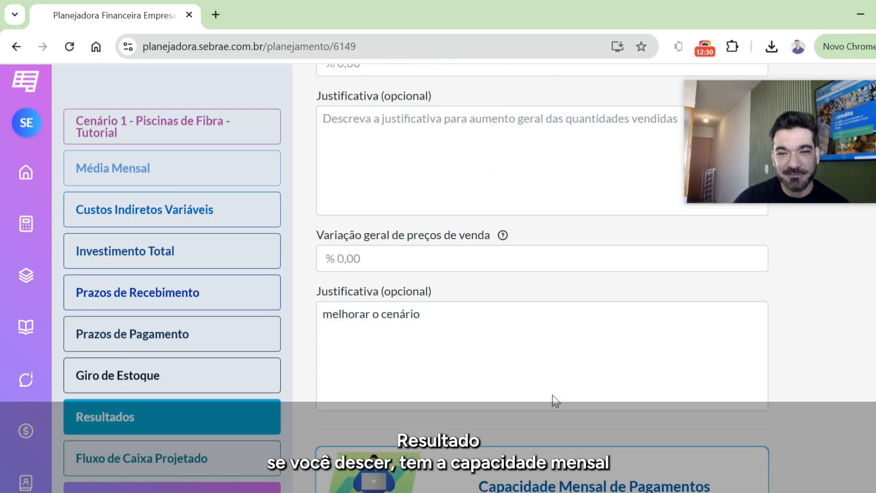
{"action": "scroll", "coordinate": [554, 391], "scroll_direction": "up", "scroll_amount": 1}
{"action": "scroll", "coordinate": [518, 246], "scroll_direction": "up", "scroll_amount": 2}
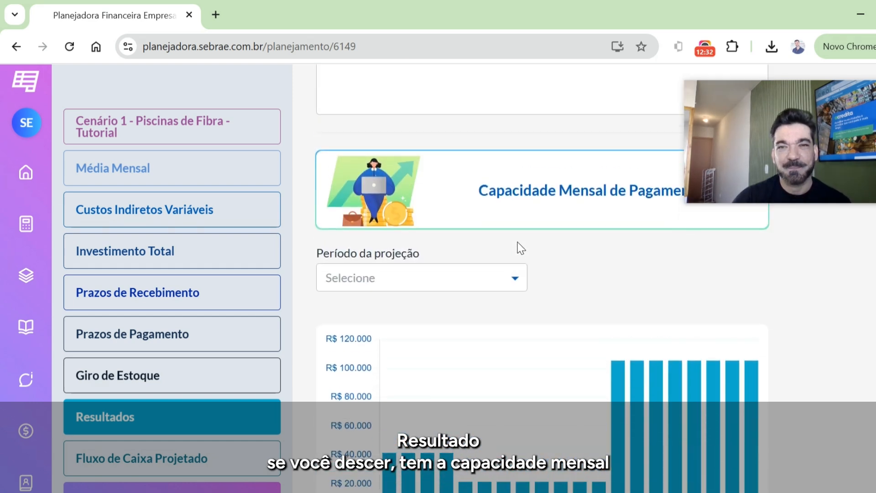
{"action": "scroll", "coordinate": [680, 297], "scroll_direction": "down", "scroll_amount": 3}
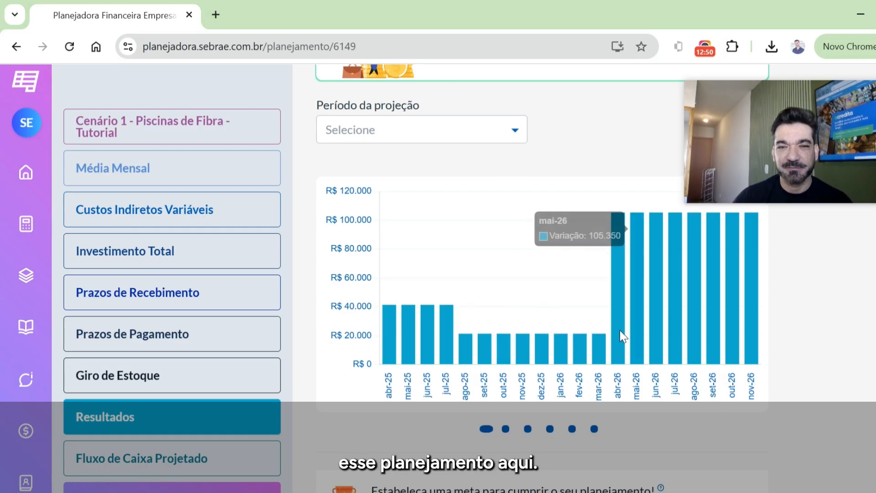
{"action": "scroll", "coordinate": [543, 330], "scroll_direction": "down", "scroll_amount": 5}
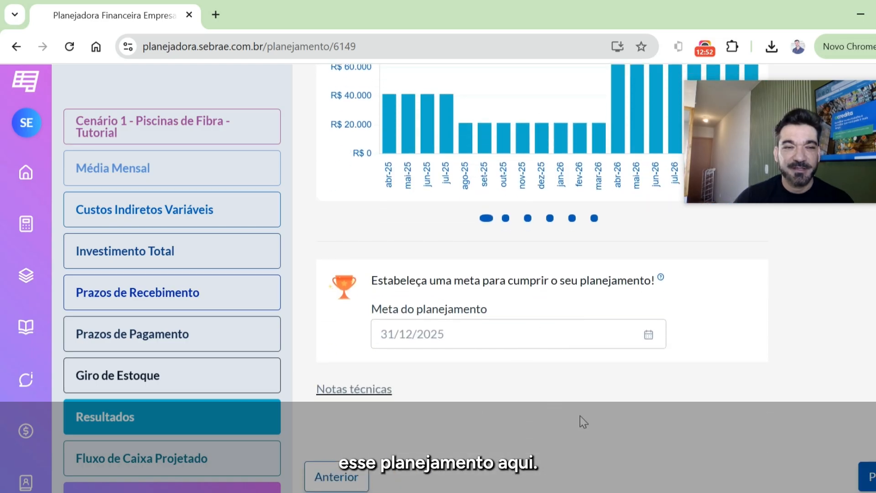
- Advance to Fluxo de Caixa Projetado and review the opening cash balance, Entradas and itemized Saídas for the first months
{"action": "left_click", "coordinate": [869, 478]}
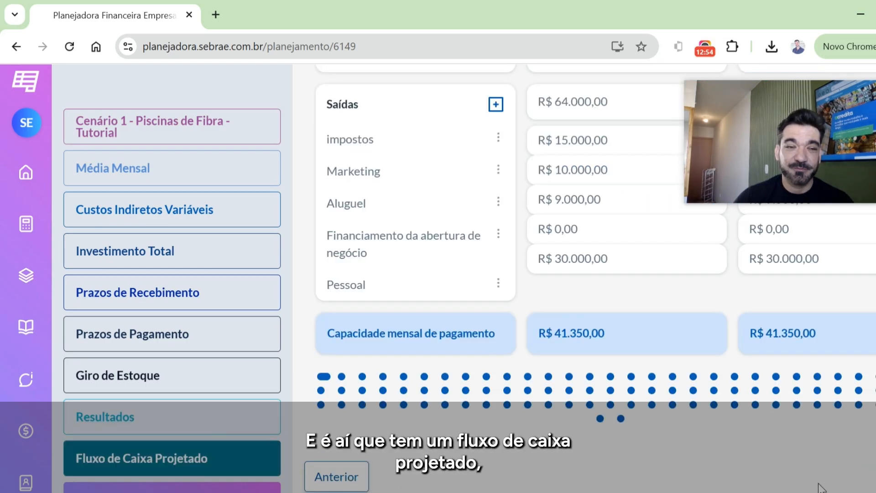
{"action": "scroll", "coordinate": [425, 308], "scroll_direction": "up", "scroll_amount": 5}
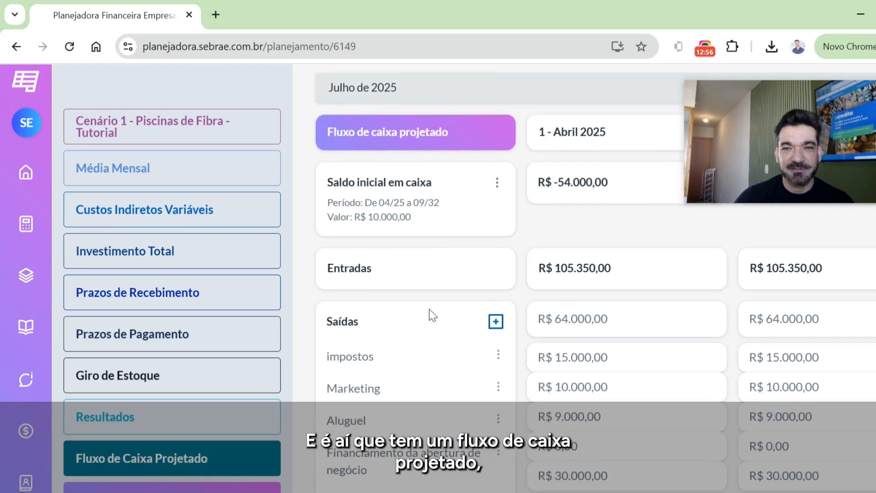
{"action": "scroll", "coordinate": [470, 319], "scroll_direction": "down", "scroll_amount": 2}
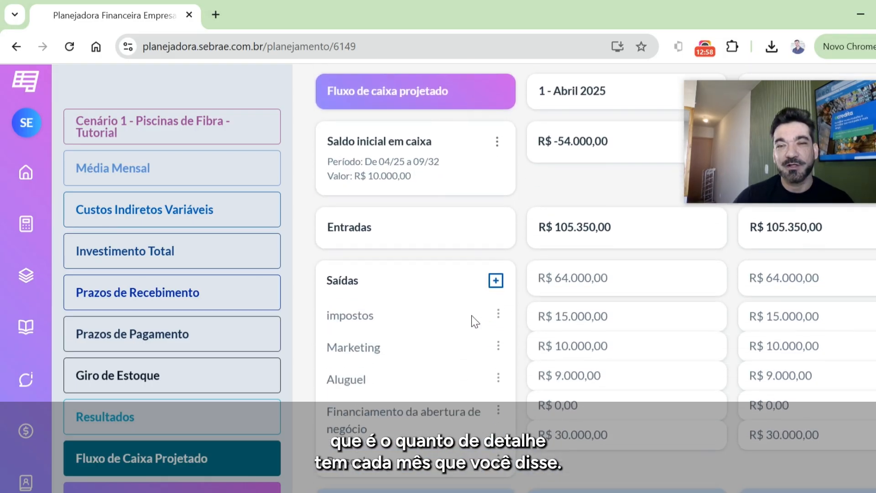
{"action": "scroll", "coordinate": [667, 354], "scroll_direction": "right", "scroll_amount": 5}
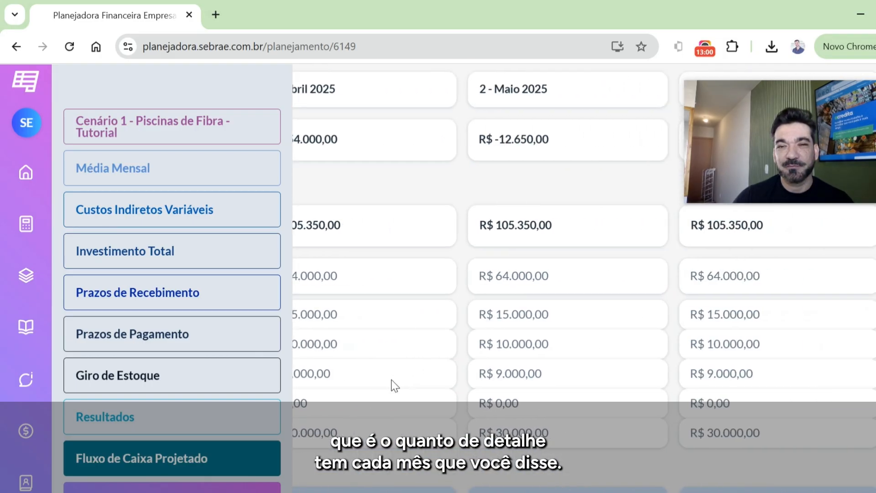
{"action": "scroll", "coordinate": [391, 385], "scroll_direction": "left", "scroll_amount": 1}
{"action": "scroll", "coordinate": [524, 372], "scroll_direction": "up", "scroll_amount": 3}
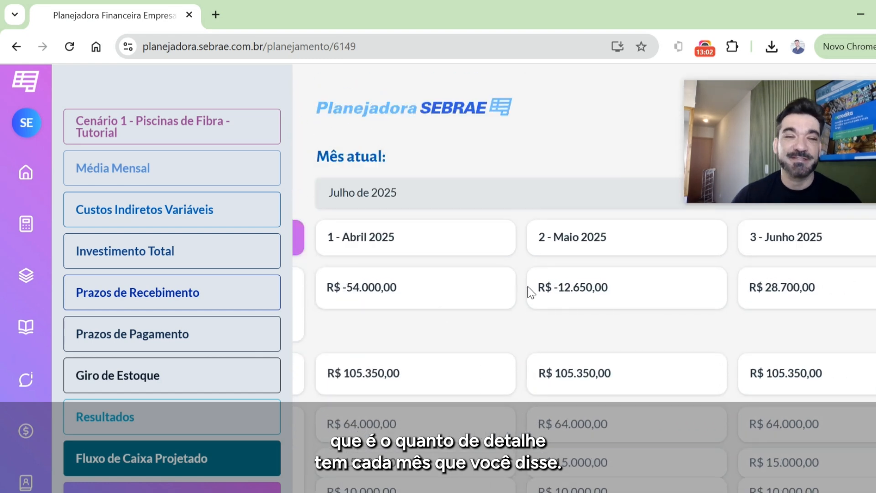
- Compare the projected monthly inflows and outflows from April through August 2025 and return to the first month
{"action": "scroll", "coordinate": [602, 328], "scroll_direction": "down", "scroll_amount": 1}
{"action": "scroll", "coordinate": [661, 348], "scroll_direction": "down", "scroll_amount": 3}
{"action": "scroll", "coordinate": [769, 442], "scroll_direction": "right", "scroll_amount": 3}
{"action": "scroll", "coordinate": [820, 436], "scroll_direction": "right", "scroll_amount": 5}
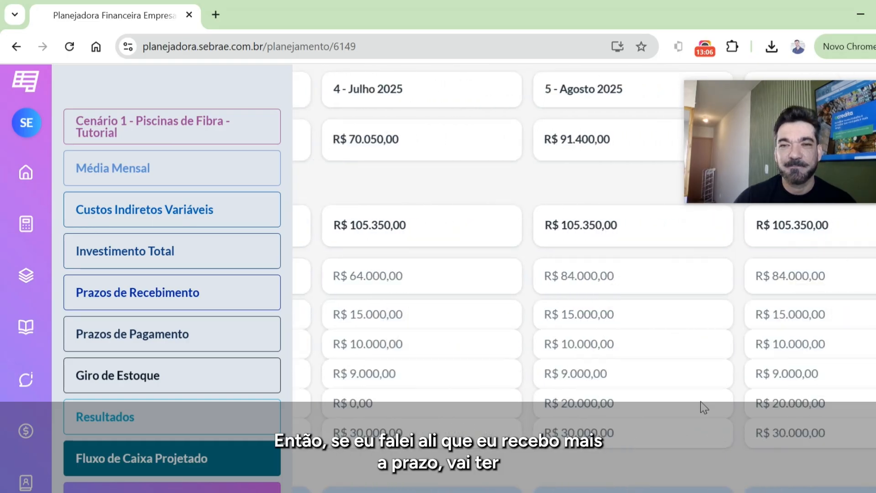
{"action": "scroll", "coordinate": [588, 407], "scroll_direction": "left", "scroll_amount": 1}
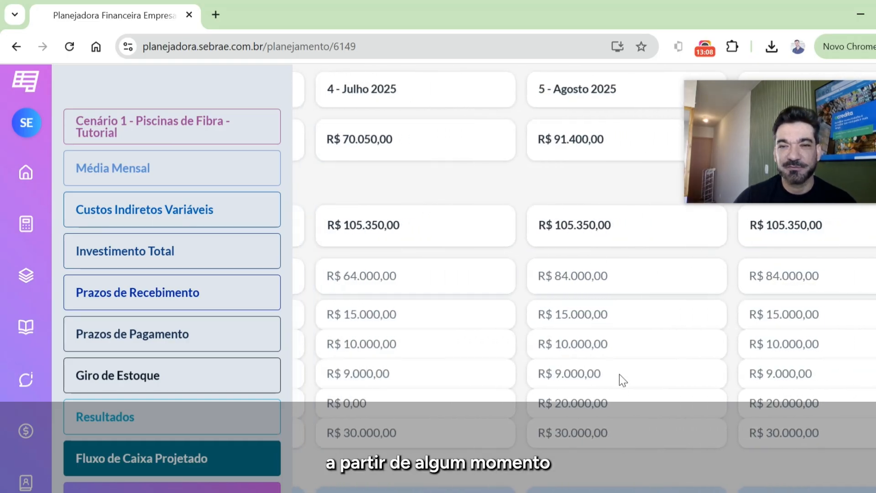
{"action": "scroll", "coordinate": [803, 417], "scroll_direction": "left", "scroll_amount": 4}
{"action": "scroll", "coordinate": [803, 417], "scroll_direction": "left", "scroll_amount": 5}
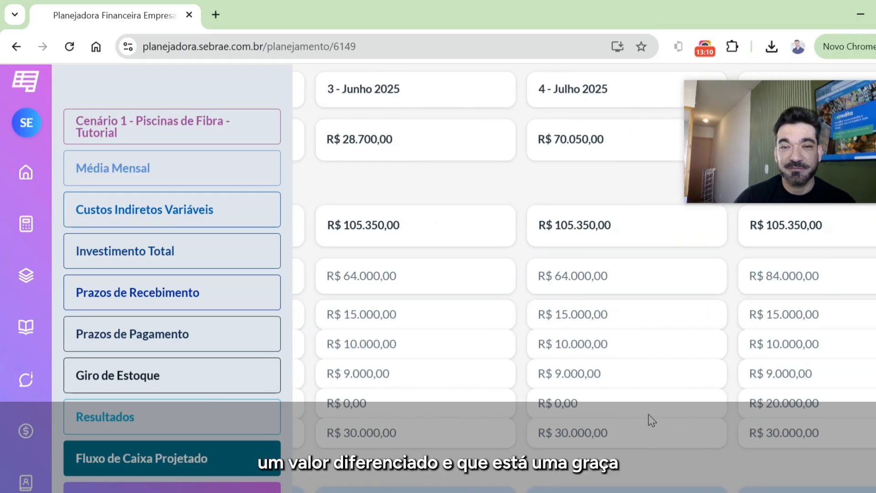
{"action": "scroll", "coordinate": [490, 414], "scroll_direction": "left", "scroll_amount": 3}
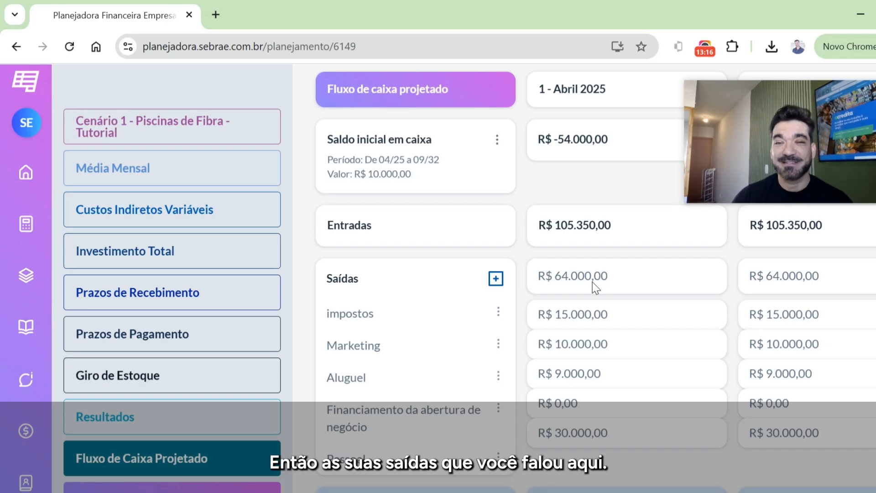
- Check the Custos Indiretos Fixos value in Média Mensal and go back to Fluxo de Caixa Projetado
{"action": "left_click", "coordinate": [98, 177]}
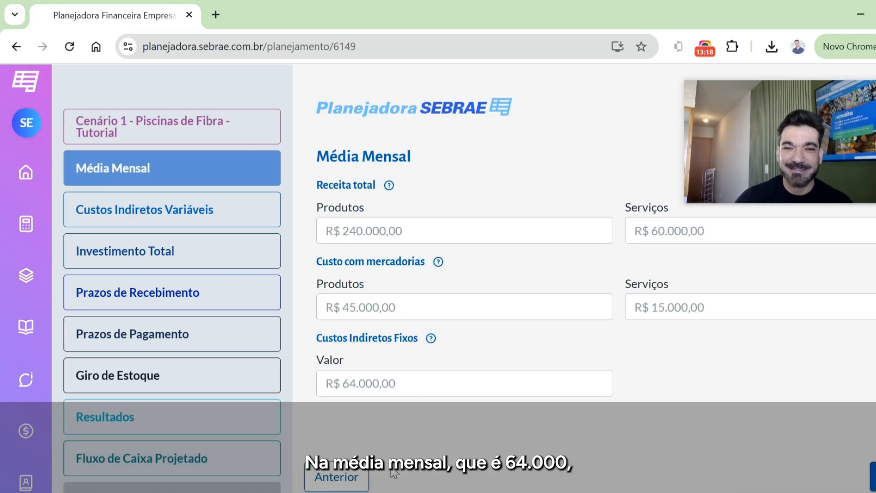
{"action": "left_click", "coordinate": [155, 423]}
{"action": "left_click", "coordinate": [158, 466]}
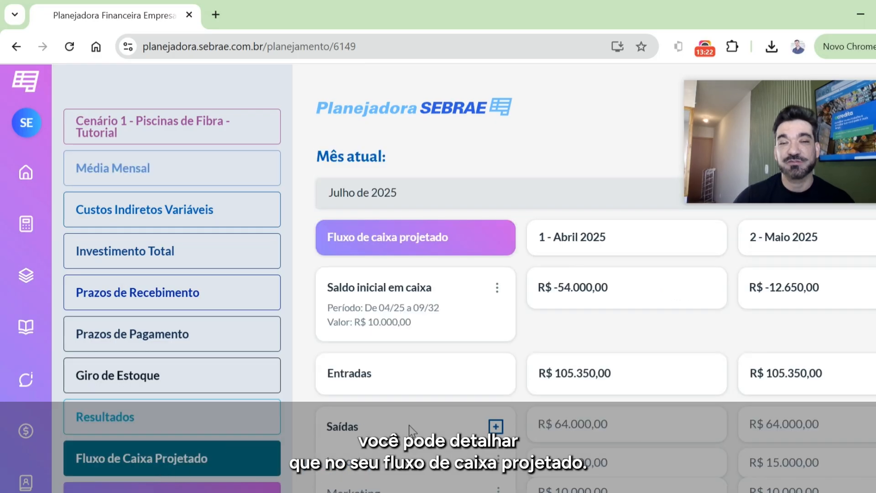
- Inspect the period and installment values of the Marketing and Pessoal outflows, leaving both unchanged
{"action": "scroll", "coordinate": [389, 427], "scroll_direction": "down", "scroll_amount": 5}
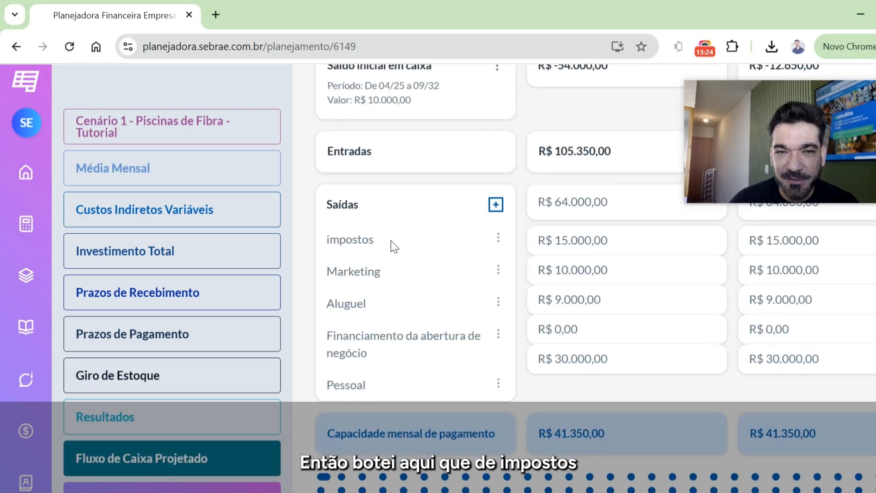
{"action": "left_click", "coordinate": [498, 271]}
{"action": "left_click", "coordinate": [429, 329]}
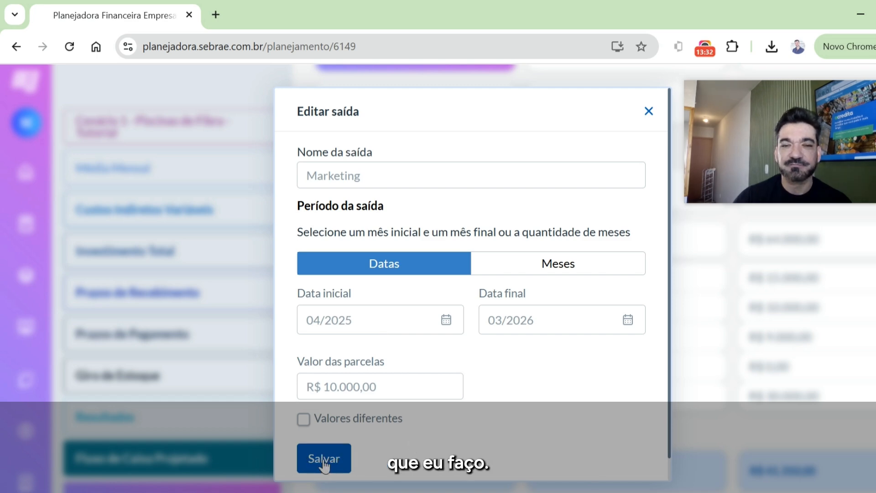
{"action": "left_click", "coordinate": [647, 112]}
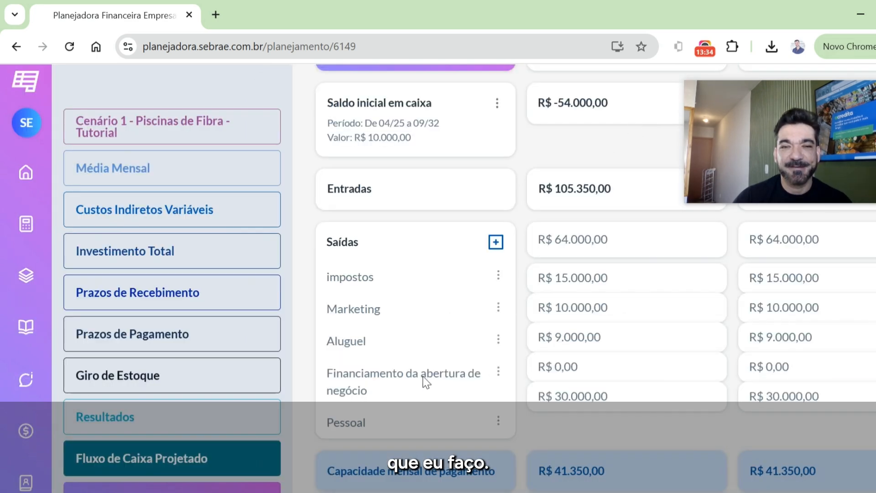
{"action": "left_click", "coordinate": [498, 420]}
{"action": "left_click", "coordinate": [450, 441]}
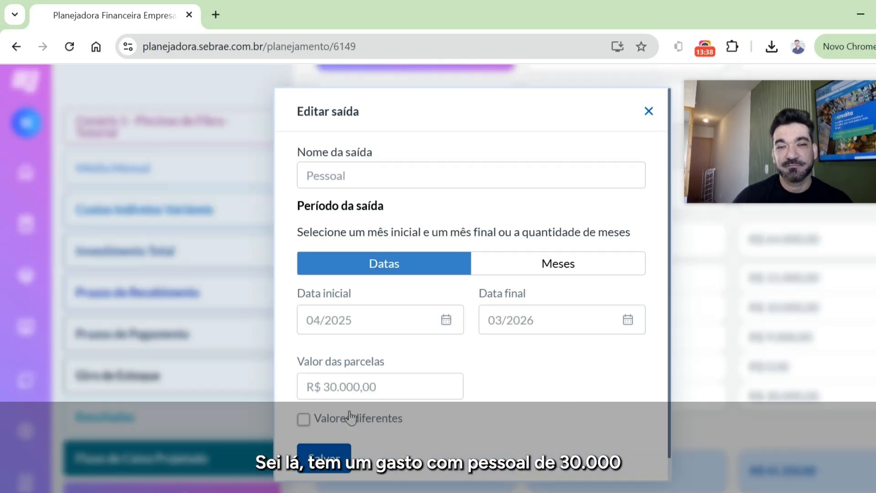
{"action": "left_click", "coordinate": [653, 114]}
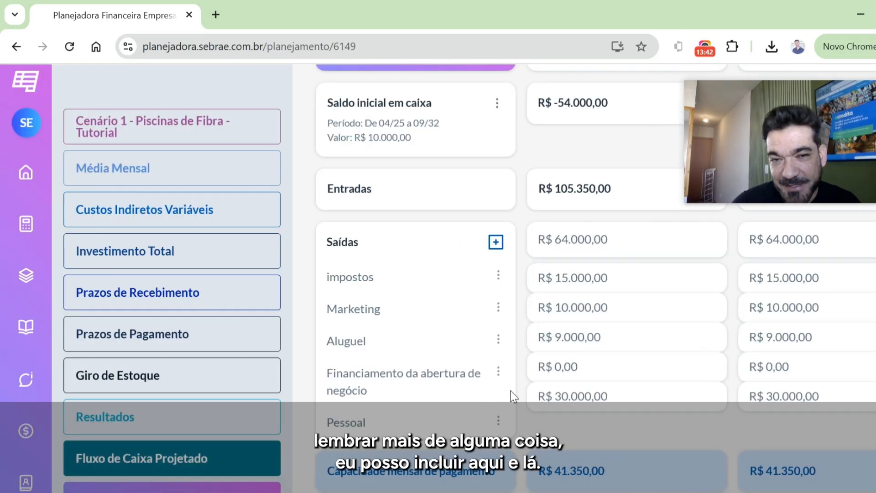
- Add a monthly-period outflow named Contador for 1 mês starting 04/2025 at R$ 2.000,00, save it and check the Saídas list
{"action": "left_click", "coordinate": [496, 242]}
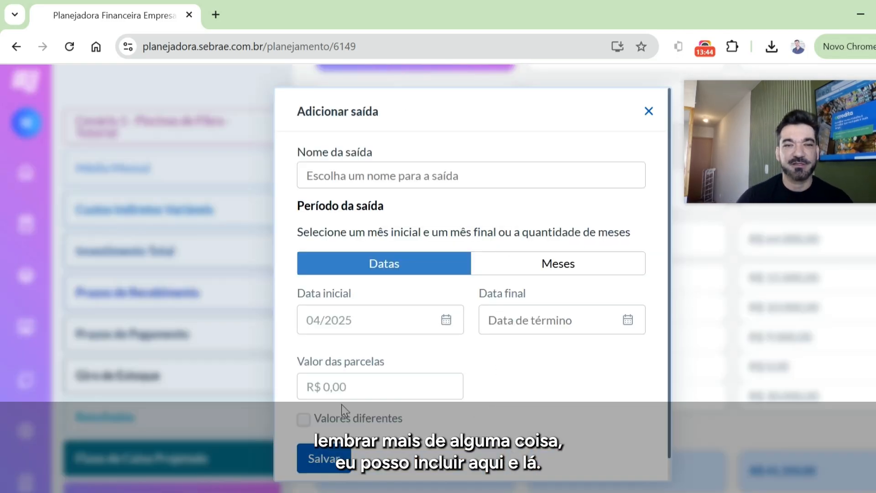
{"action": "left_click", "coordinate": [359, 385]}
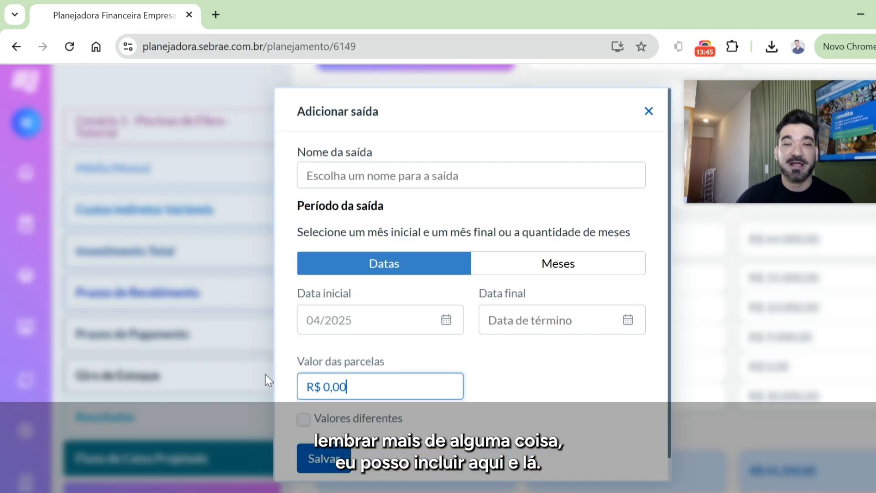
{"action": "left_click", "coordinate": [392, 183]}
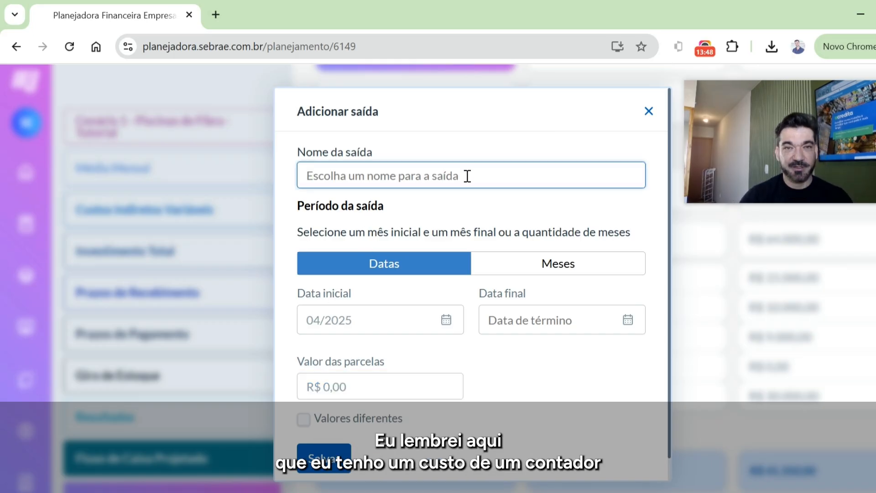
{"action": "type", "text": "Contador"}
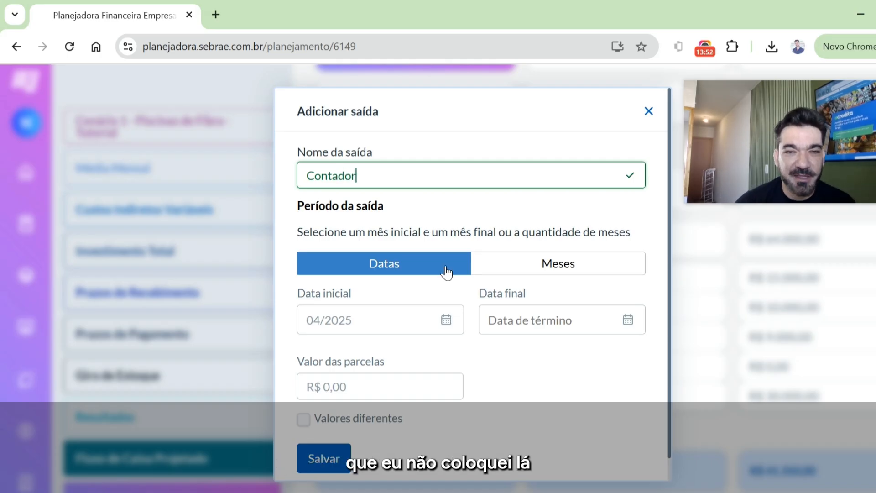
{"action": "left_click", "coordinate": [538, 270]}
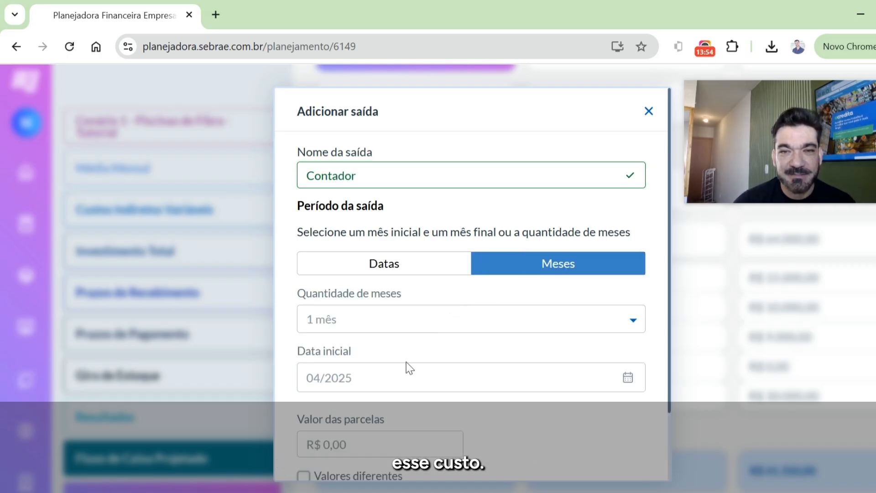
{"action": "scroll", "coordinate": [422, 391], "scroll_direction": "down", "scroll_amount": 2}
{"action": "left_click_drag", "start_coordinate": [386, 371], "coordinate": [282, 367]}
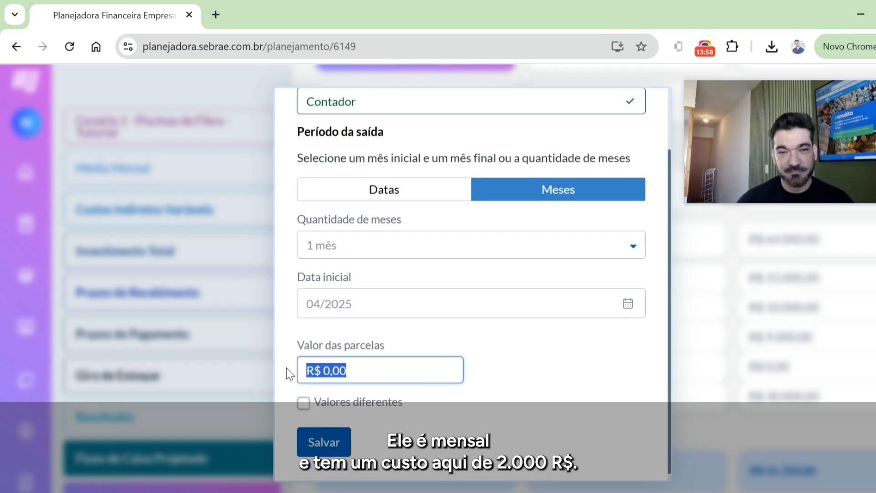
{"action": "type", "text": "200000"}
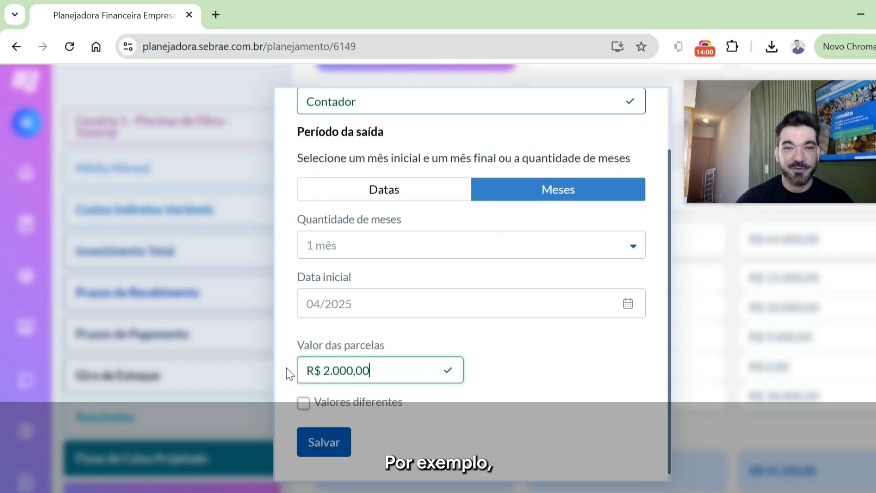
{"action": "left_click", "coordinate": [326, 445]}
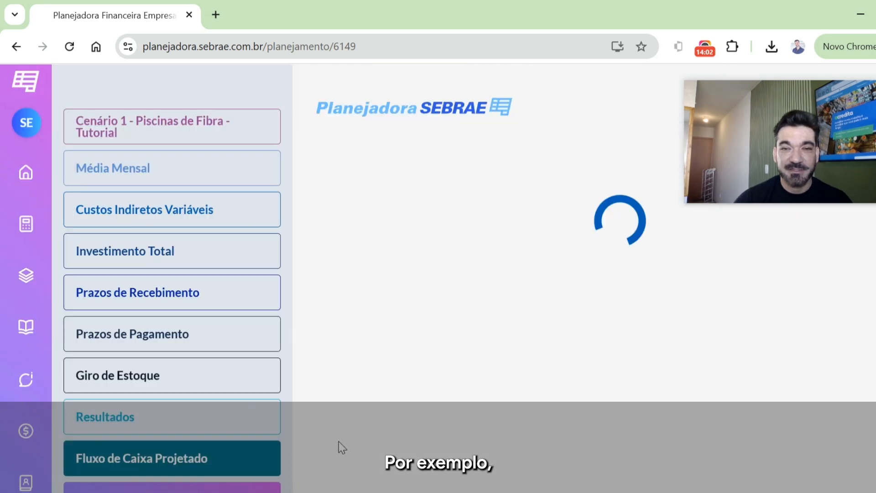
{"action": "scroll", "coordinate": [579, 414], "scroll_direction": "down", "scroll_amount": 2}
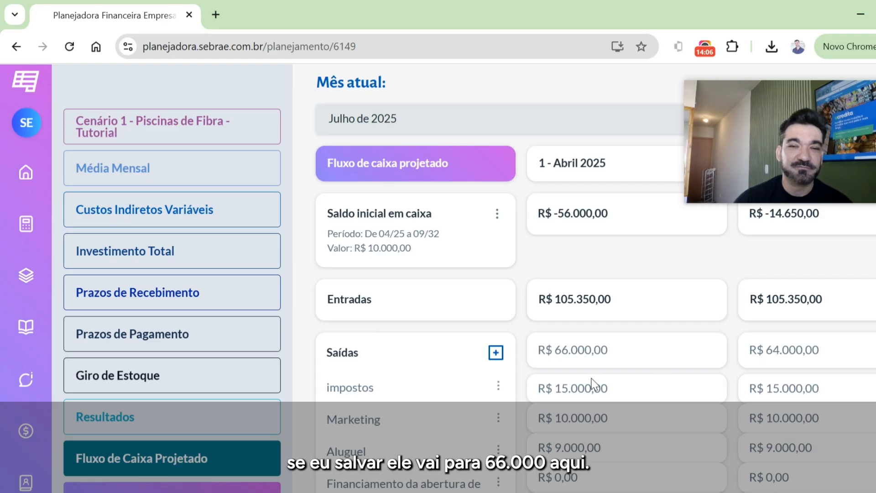
{"action": "scroll", "coordinate": [597, 367], "scroll_direction": "down", "scroll_amount": 2}
{"action": "scroll", "coordinate": [631, 357], "scroll_direction": "up", "scroll_amount": 2}
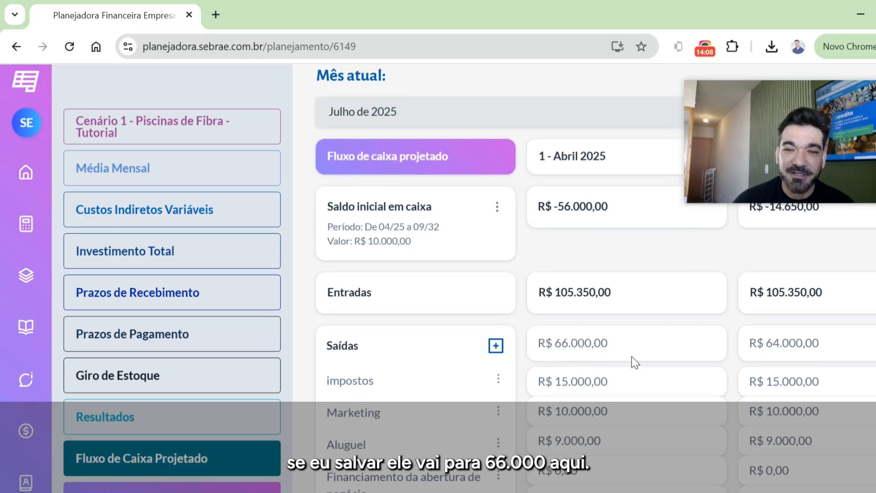
- Set the Custos Indiretos Fixos value in Média Mensal to R$ 66.000,00, save it and return to verify the entry
{"action": "left_click", "coordinate": [108, 178]}
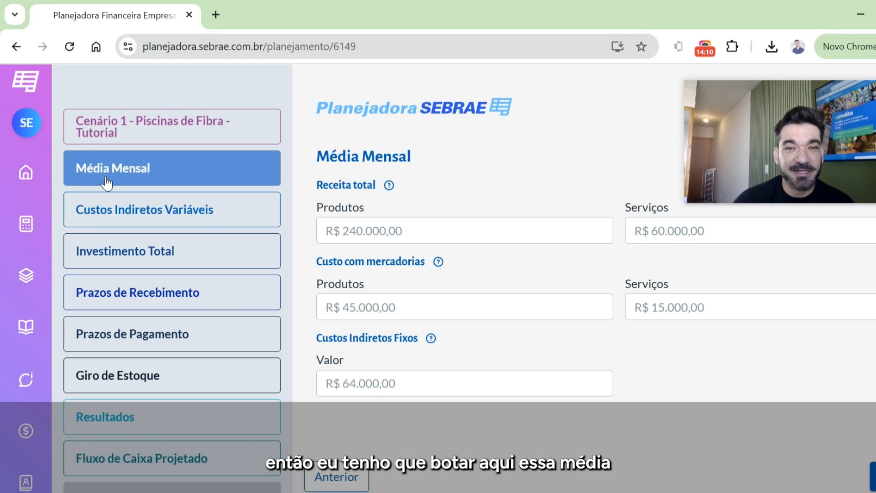
{"action": "left_click", "coordinate": [368, 382]}
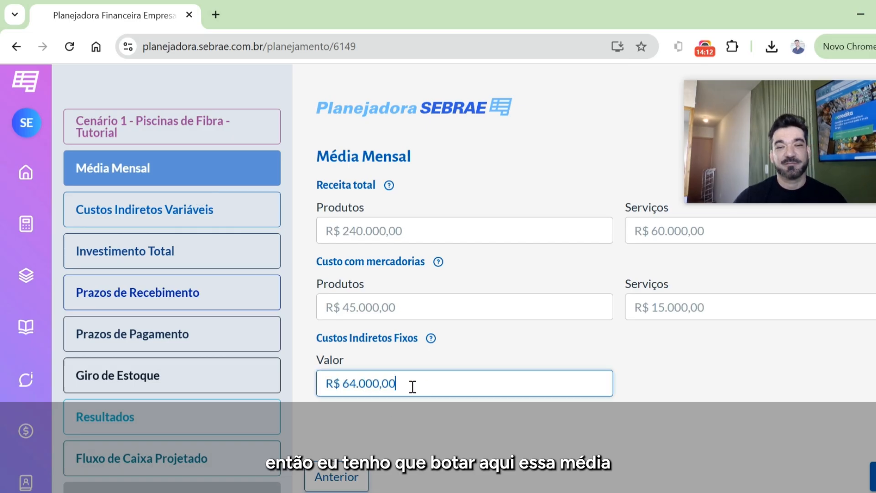
{"action": "left_click_drag", "start_coordinate": [412, 386], "coordinate": [275, 388]}
{"action": "type", "text": "66.000,0"}
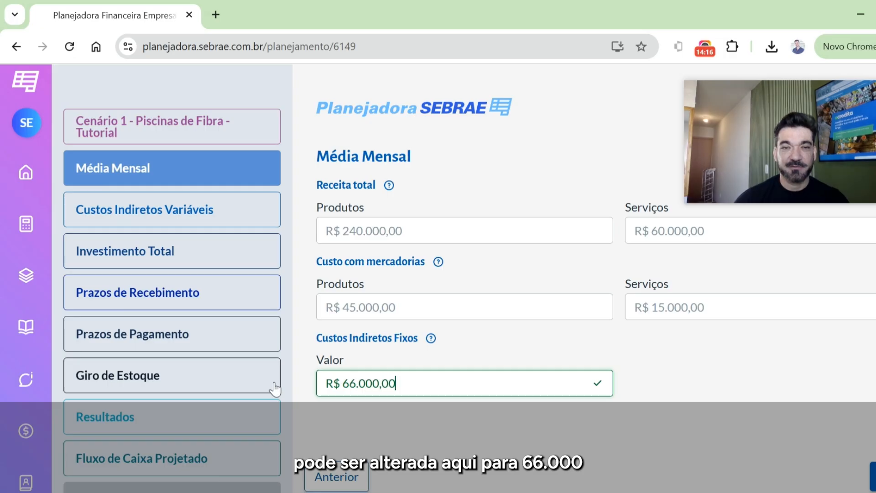
{"action": "left_click", "coordinate": [873, 477]}
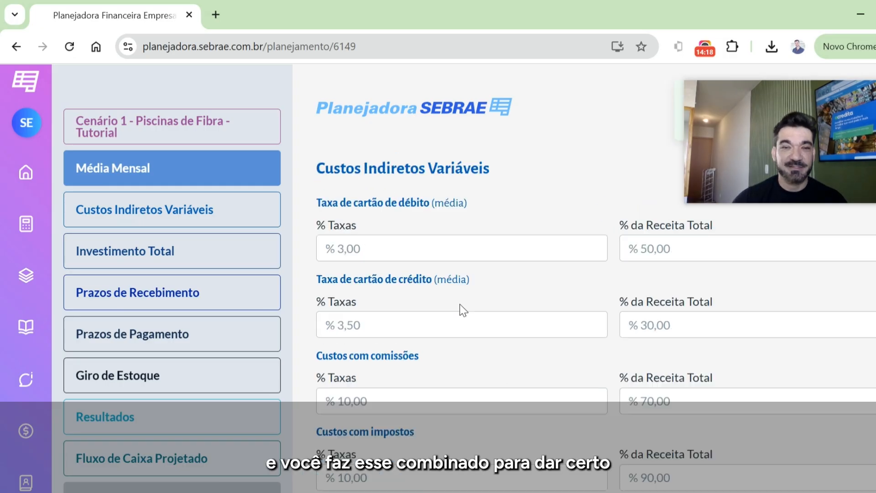
{"action": "scroll", "coordinate": [199, 273], "scroll_direction": "down", "scroll_amount": 3}
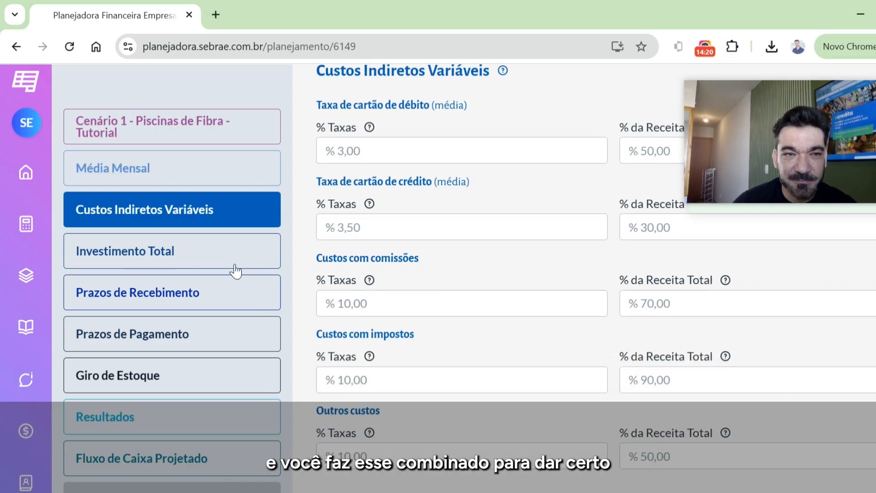
{"action": "left_click", "coordinate": [161, 164]}
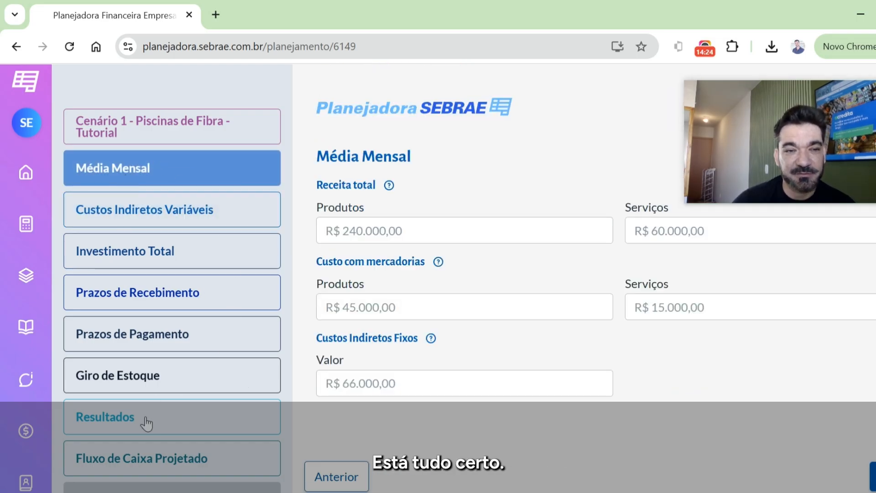
- Return to Fluxo de Caixa Projetado and compare the recalculated balances, Entradas and Saídas from April through September 2025
{"action": "left_click", "coordinate": [170, 458]}
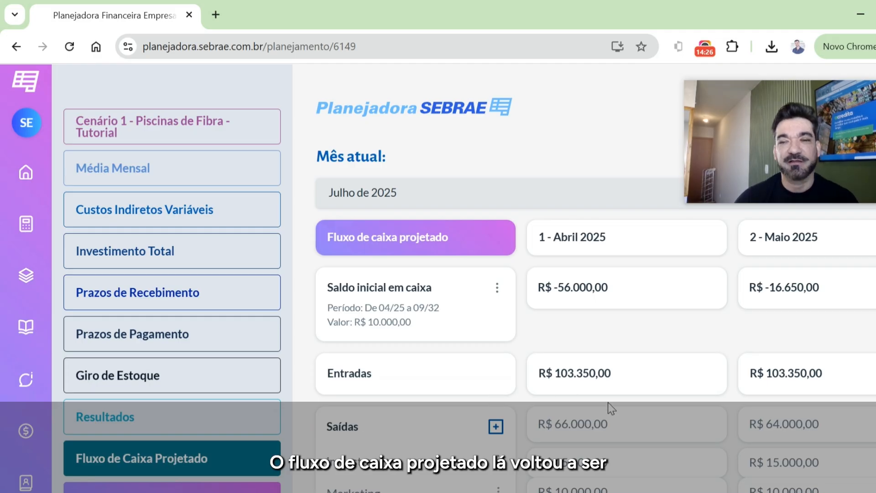
{"action": "scroll", "coordinate": [656, 413], "scroll_direction": "down", "scroll_amount": 3}
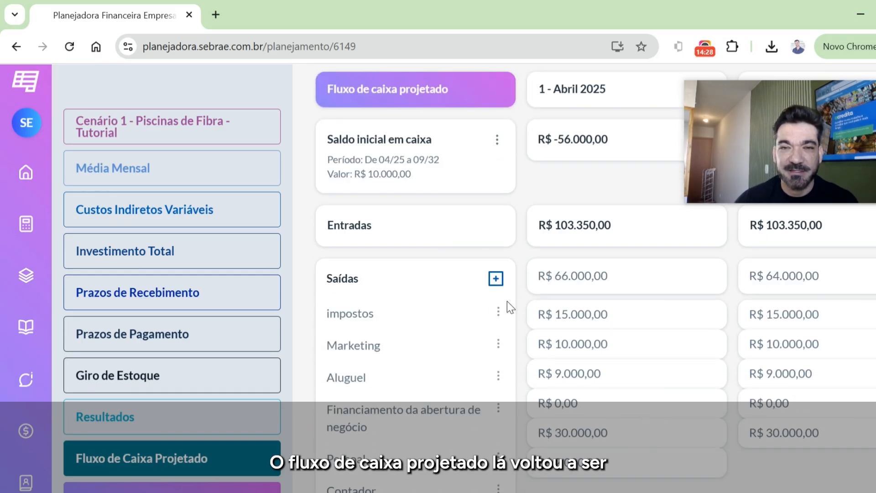
{"action": "scroll", "coordinate": [499, 484], "scroll_direction": "down", "scroll_amount": 1}
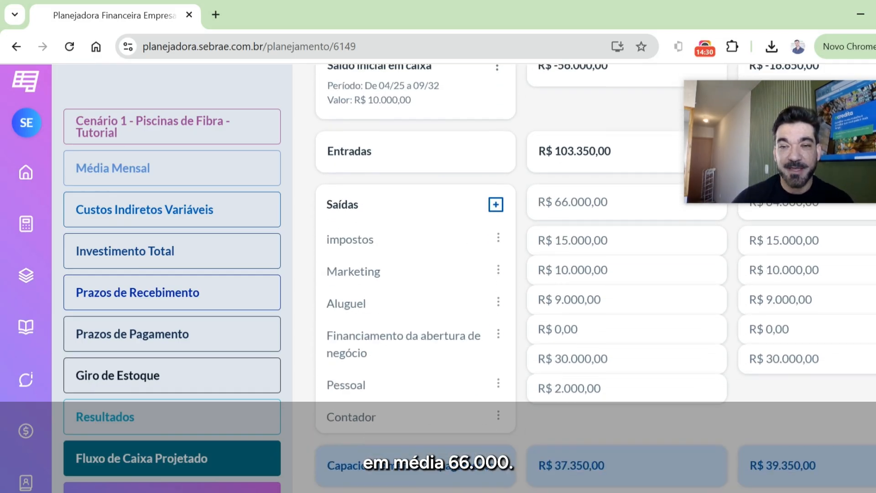
{"action": "scroll", "coordinate": [762, 458], "scroll_direction": "up", "scroll_amount": 2}
{"action": "scroll", "coordinate": [668, 429], "scroll_direction": "right", "scroll_amount": 3}
{"action": "scroll", "coordinate": [552, 426], "scroll_direction": "right", "scroll_amount": 9}
{"action": "scroll", "coordinate": [540, 424], "scroll_direction": "right", "scroll_amount": 4}
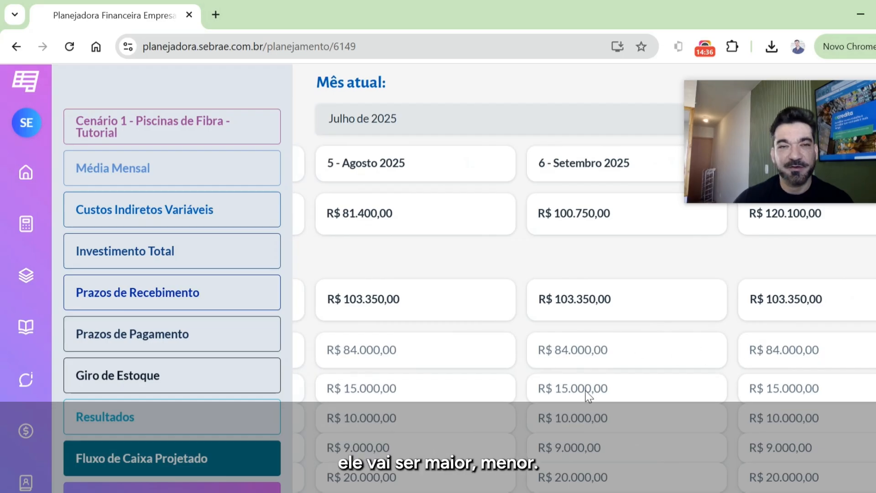
{"action": "scroll", "coordinate": [849, 411], "scroll_direction": "left", "scroll_amount": 3}
{"action": "scroll", "coordinate": [842, 424], "scroll_direction": "left", "scroll_amount": 3}
{"action": "scroll", "coordinate": [842, 423], "scroll_direction": "left", "scroll_amount": 4}
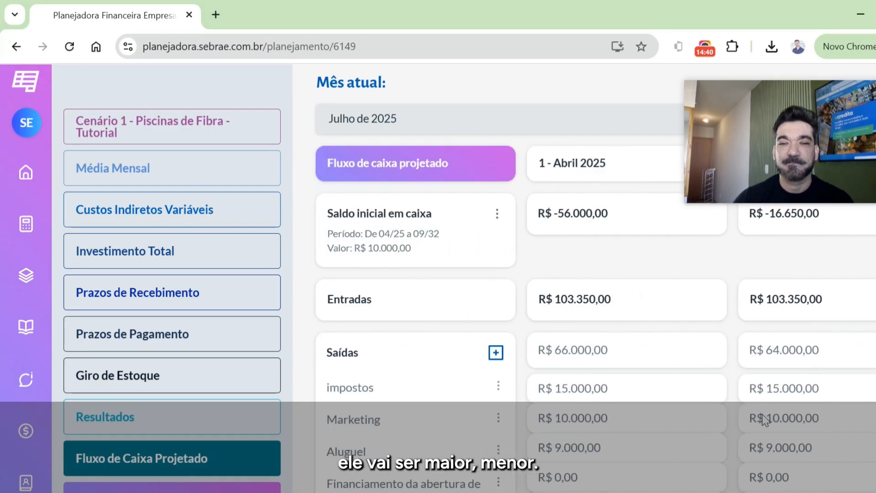
- Review the itemized Saídas and the Capacidade mensal de pagamento of the first months in the projected cash flow
{"action": "scroll", "coordinate": [237, 394], "scroll_direction": "down", "scroll_amount": 3}
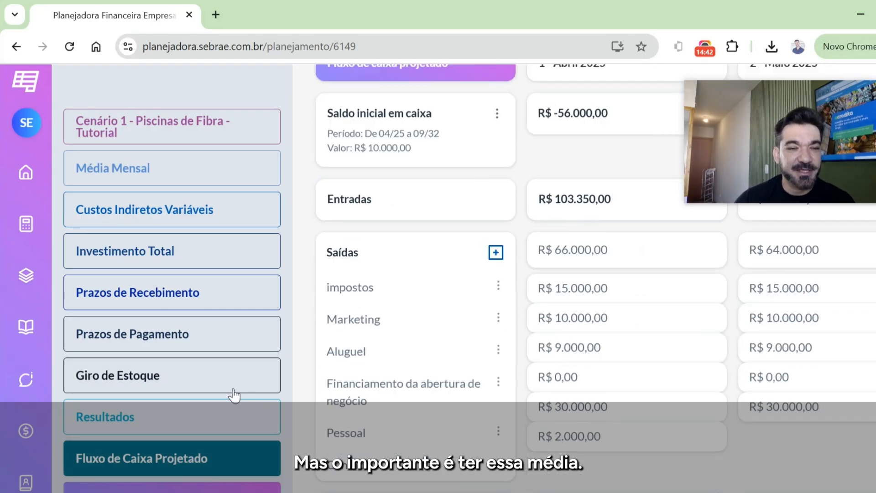
{"action": "scroll", "coordinate": [514, 411], "scroll_direction": "down", "scroll_amount": 3}
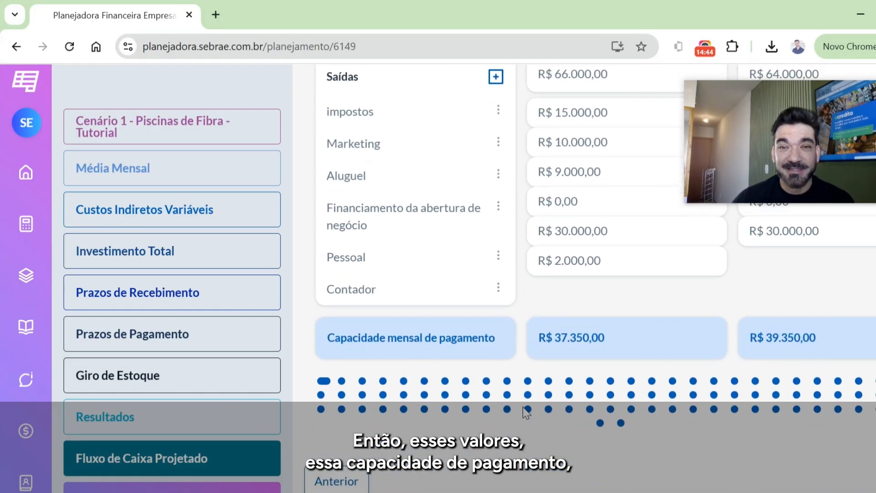
{"action": "scroll", "coordinate": [520, 412], "scroll_direction": "up", "scroll_amount": 6}
{"action": "scroll", "coordinate": [527, 404], "scroll_direction": "up", "scroll_amount": 1}
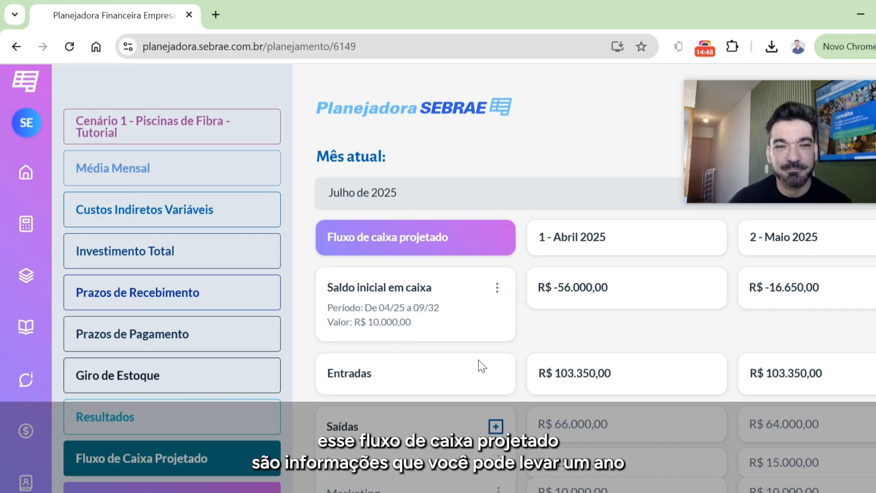
{"action": "scroll", "coordinate": [224, 411], "scroll_direction": "down", "scroll_amount": 3}
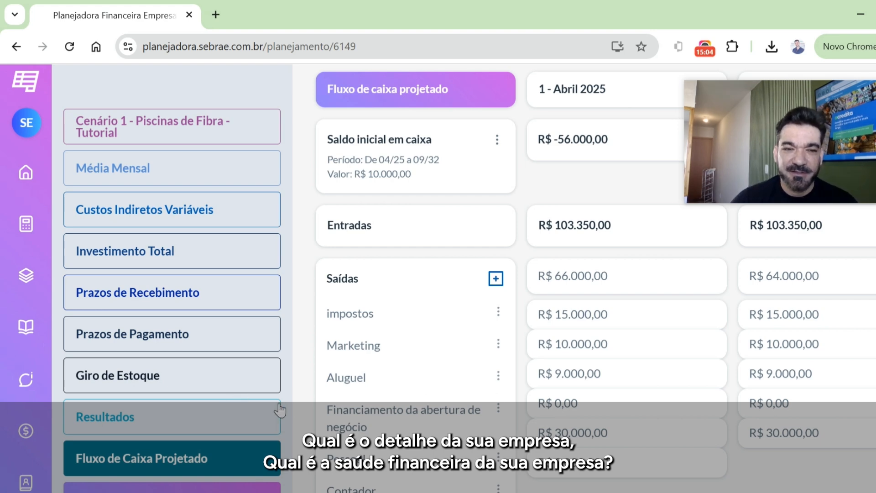
{"action": "scroll", "coordinate": [292, 409], "scroll_direction": "down", "scroll_amount": 3}
{"action": "scroll", "coordinate": [202, 452], "scroll_direction": "down", "scroll_amount": 1}
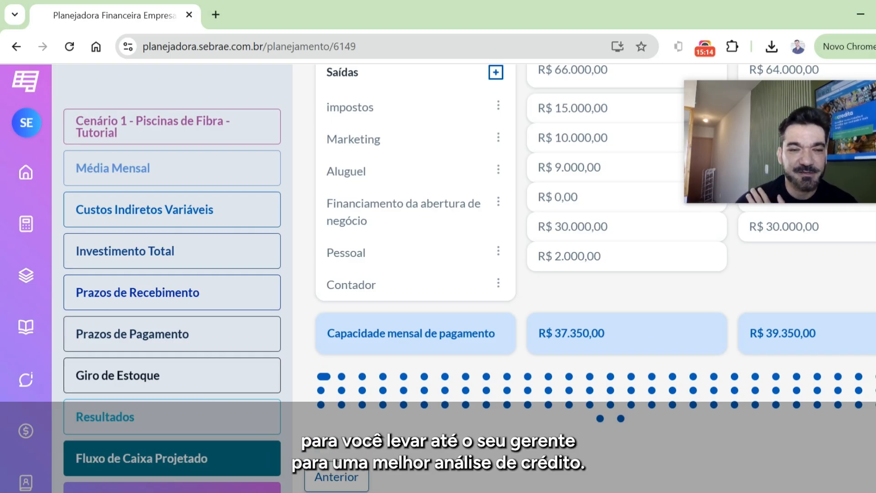
- Finalize the planning, confirm that it becomes locked for editing, and bring its download option into reach
{"action": "left_click", "coordinate": [172, 489]}
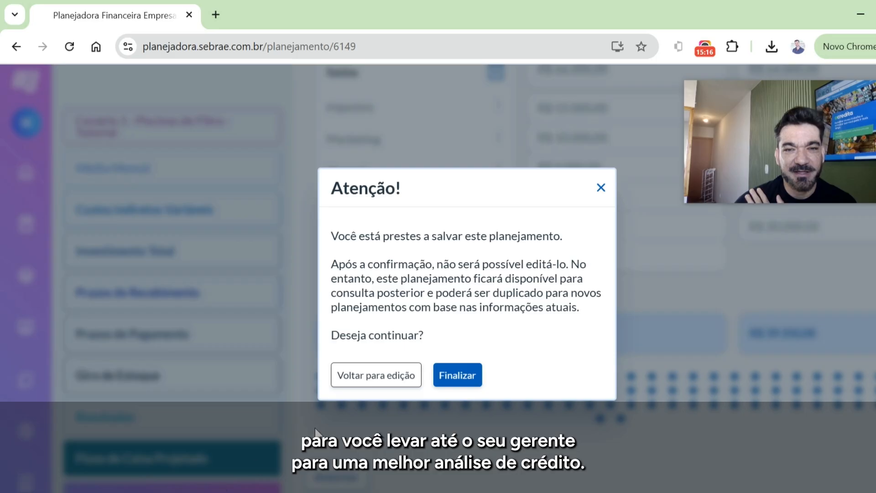
{"action": "left_click", "coordinate": [457, 374]}
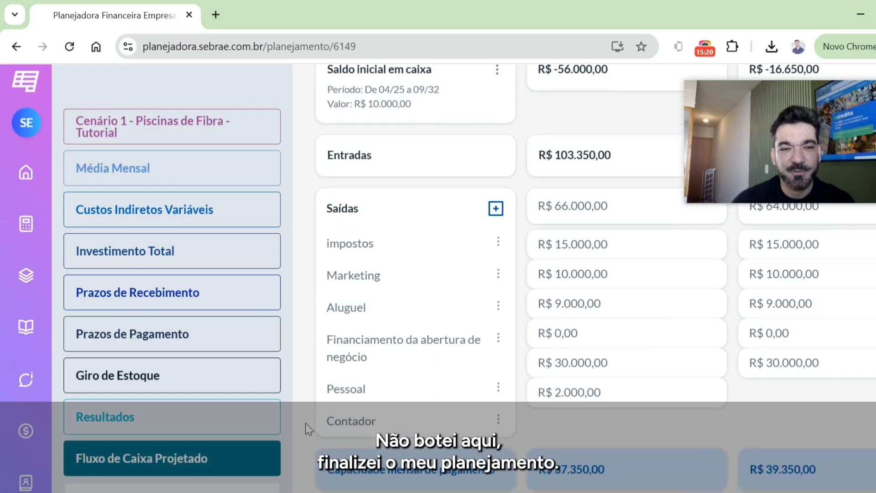
{"action": "scroll", "coordinate": [501, 406], "scroll_direction": "down", "scroll_amount": 2}
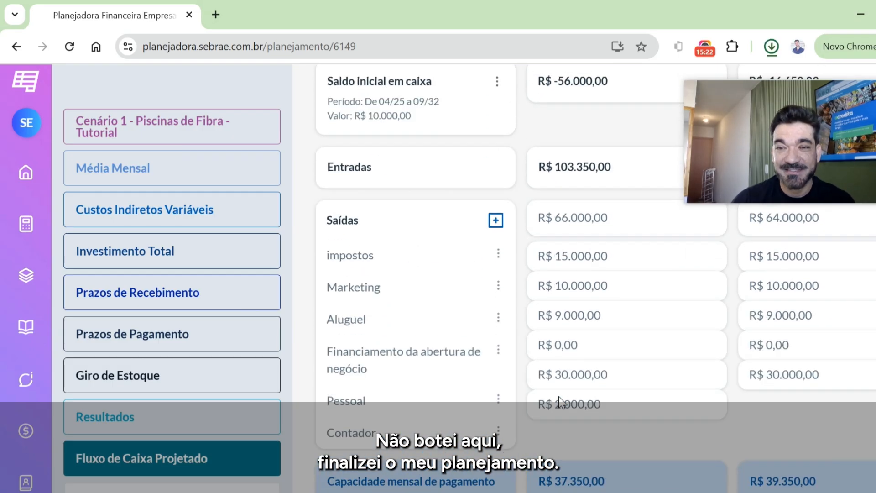
{"action": "scroll", "coordinate": [426, 415], "scroll_direction": "down", "scroll_amount": 2}
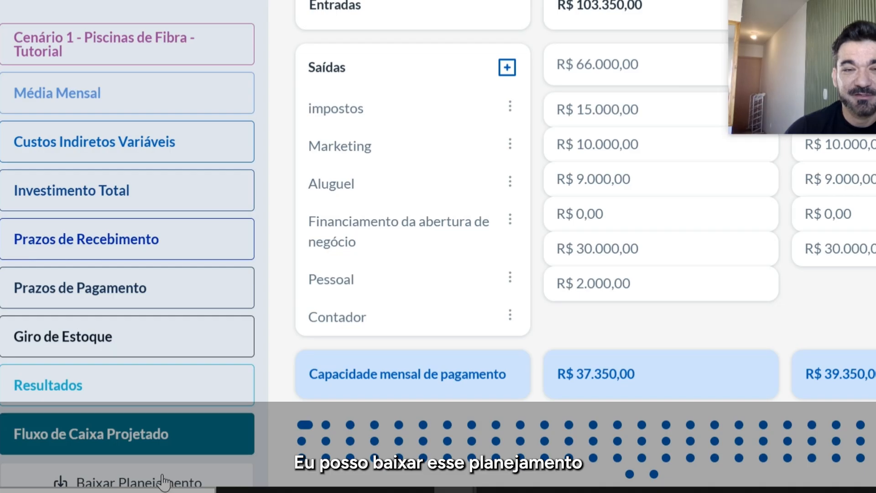
- Download the planning report, open Relatorio (9).pdf and examine its Resultados page down to the Necessidade de Formação de Capital de Giro
{"action": "scroll", "coordinate": [192, 425], "scroll_direction": "down", "scroll_amount": 2}
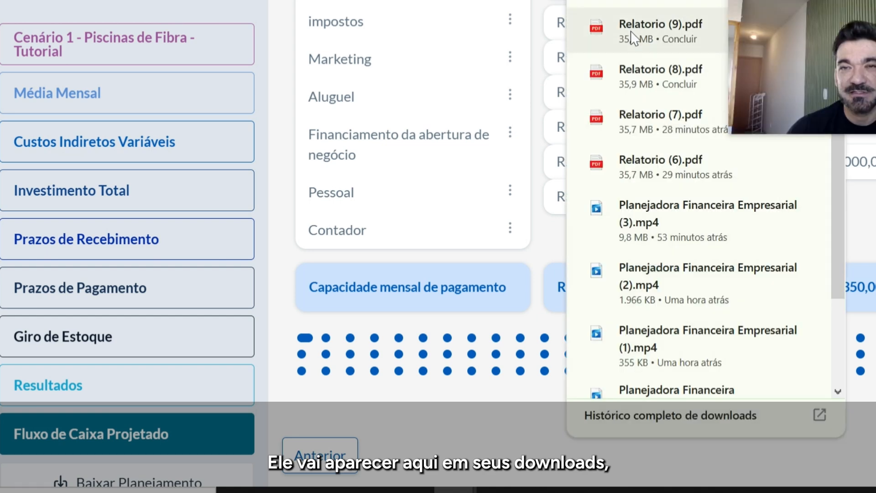
{"action": "left_click", "coordinate": [632, 30]}
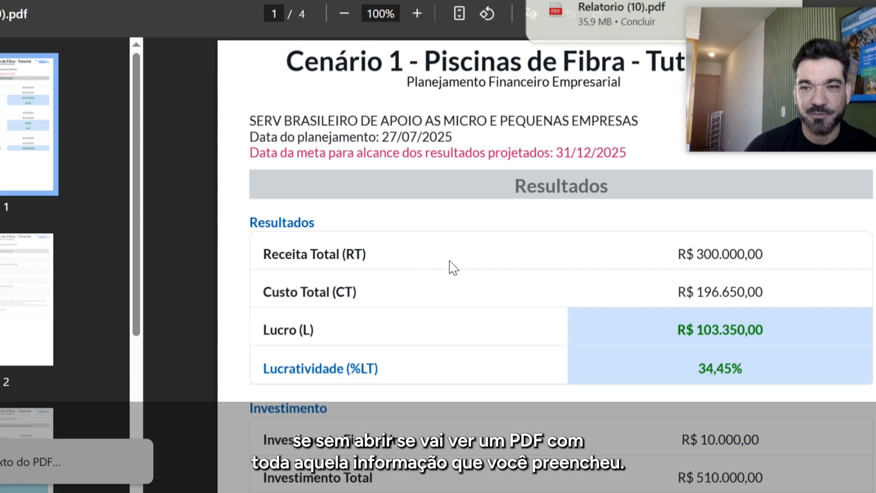
{"action": "scroll", "coordinate": [453, 268], "scroll_direction": "down", "scroll_amount": 10}
{"action": "scroll", "coordinate": [455, 268], "scroll_direction": "down", "scroll_amount": 2}
{"action": "scroll", "coordinate": [450, 268], "scroll_direction": "up", "scroll_amount": 4}
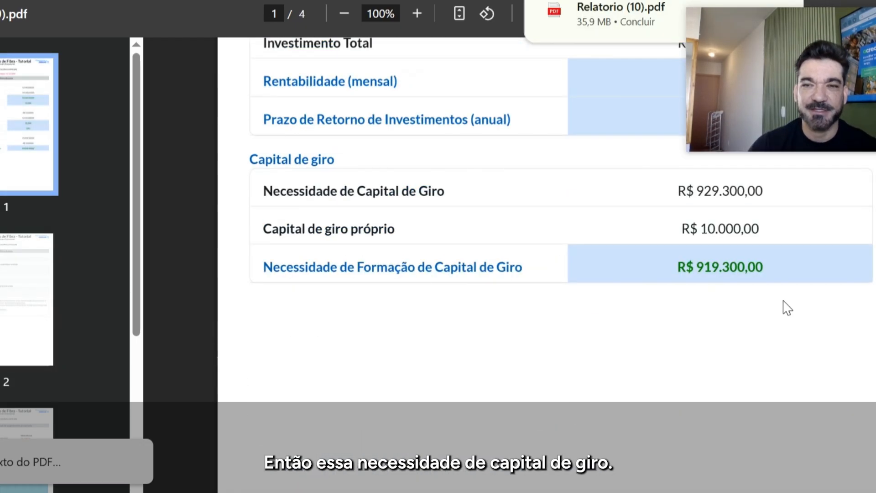
{"action": "left_click_drag", "start_coordinate": [766, 265], "coordinate": [709, 266]}
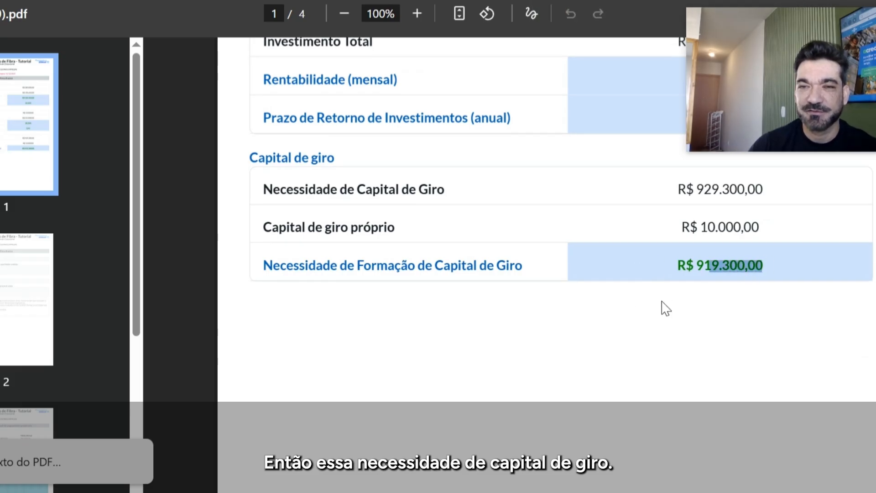
- Review the report's Capacidade mensal de pagamento projetada, its chart and the technical notes, and return to the planning and target dates on page one
{"action": "scroll", "coordinate": [665, 309], "scroll_direction": "down", "scroll_amount": 15}
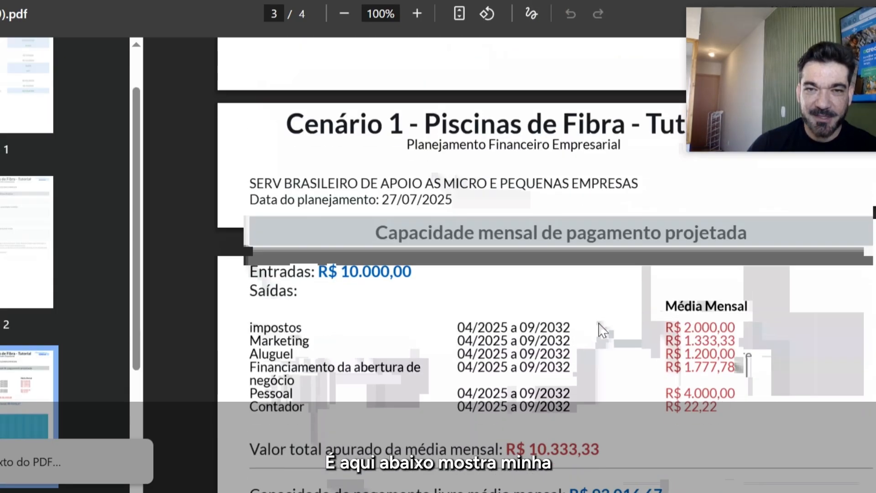
{"action": "scroll", "coordinate": [603, 330], "scroll_direction": "down", "scroll_amount": 10}
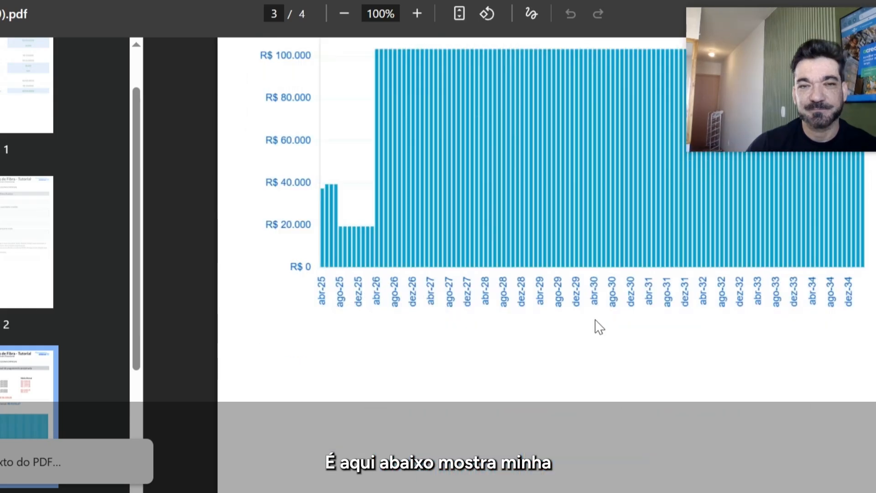
{"action": "scroll", "coordinate": [599, 327], "scroll_direction": "up", "scroll_amount": 4}
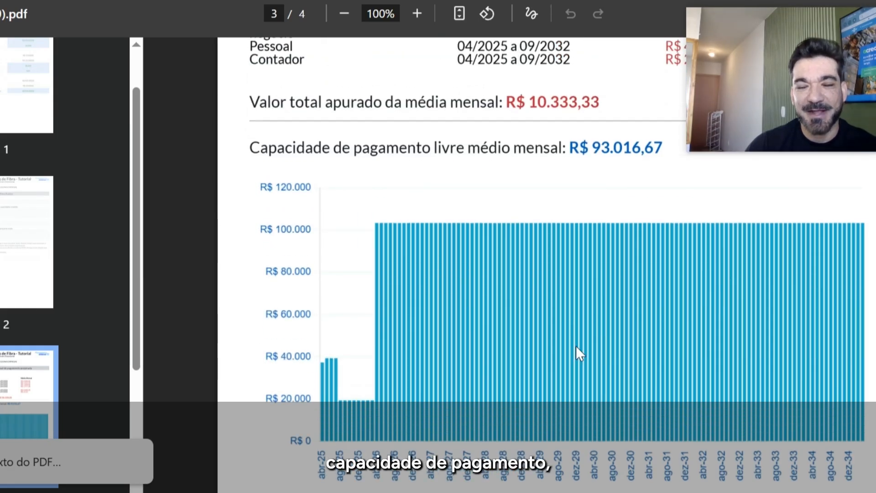
{"action": "scroll", "coordinate": [575, 347], "scroll_direction": "down", "scroll_amount": 15}
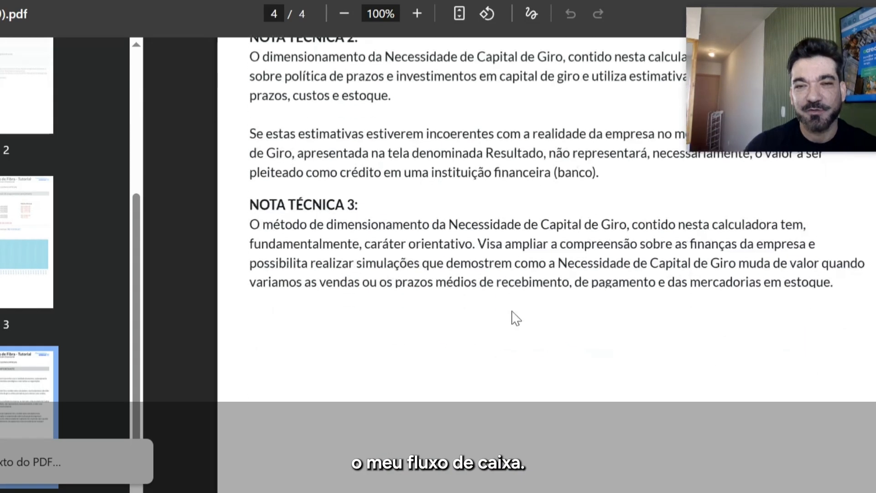
{"action": "scroll", "coordinate": [515, 318], "scroll_direction": "down", "scroll_amount": 5}
{"action": "scroll", "coordinate": [514, 305], "scroll_direction": "up", "scroll_amount": 20}
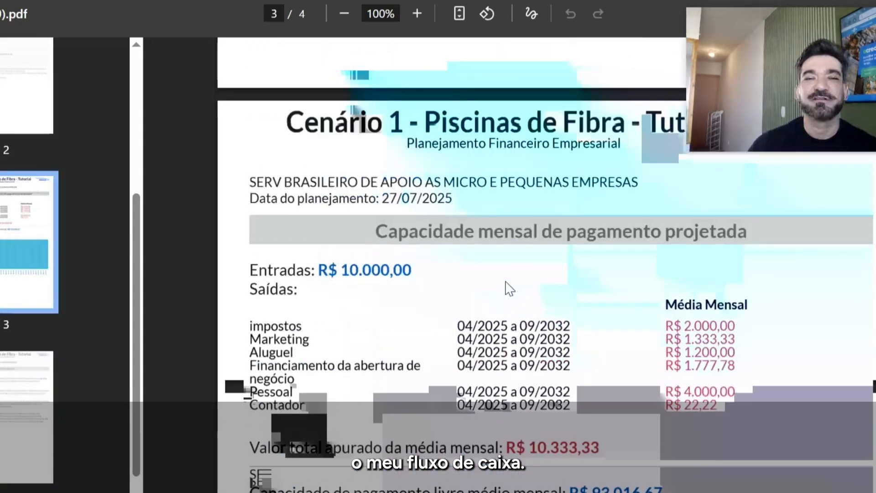
{"action": "scroll", "coordinate": [510, 288], "scroll_direction": "up", "scroll_amount": 20}
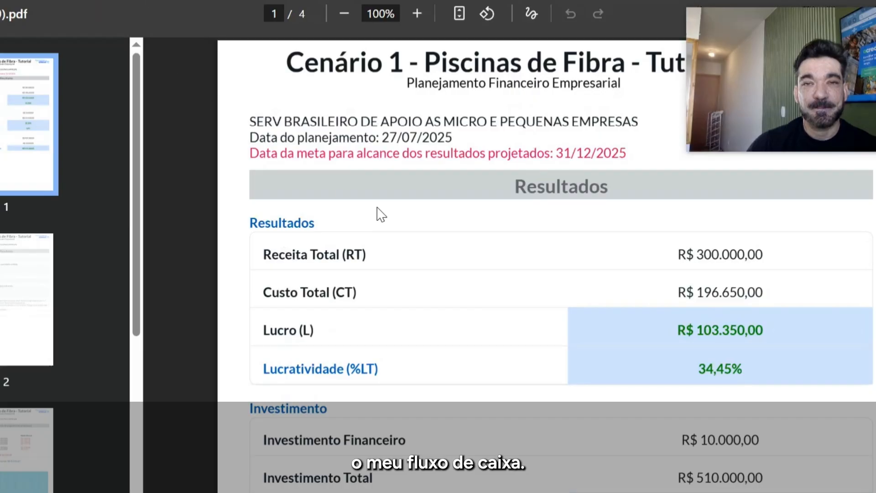
{"action": "left_click_drag", "start_coordinate": [257, 121], "coordinate": [610, 154]}
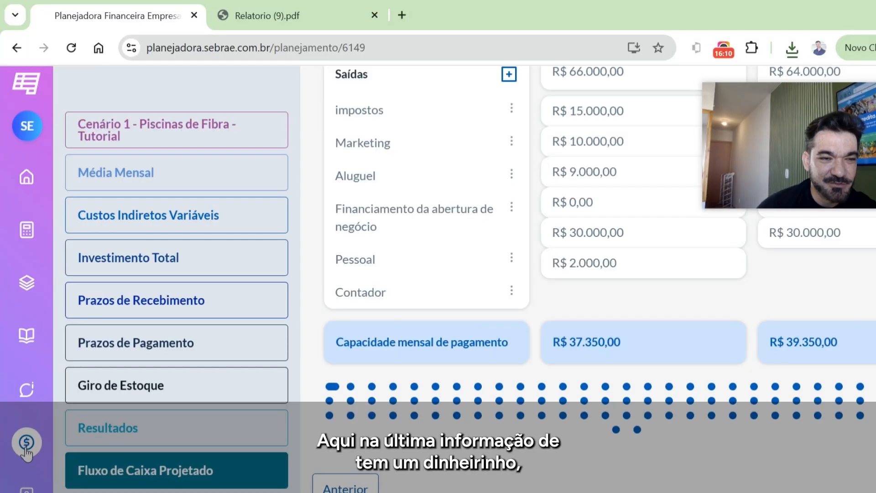
- Go to Simulação de Garantias in the Planejadora and open the FAMPE guarantee simulation form
{"action": "left_click", "coordinate": [26, 446]}
{"action": "scroll", "coordinate": [460, 354], "scroll_direction": "down", "scroll_amount": 3}
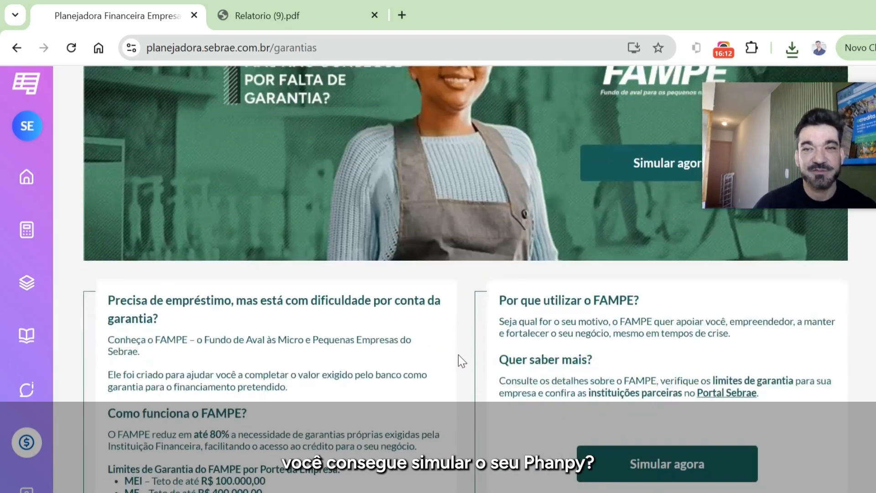
{"action": "scroll", "coordinate": [541, 294], "scroll_direction": "down", "scroll_amount": 1}
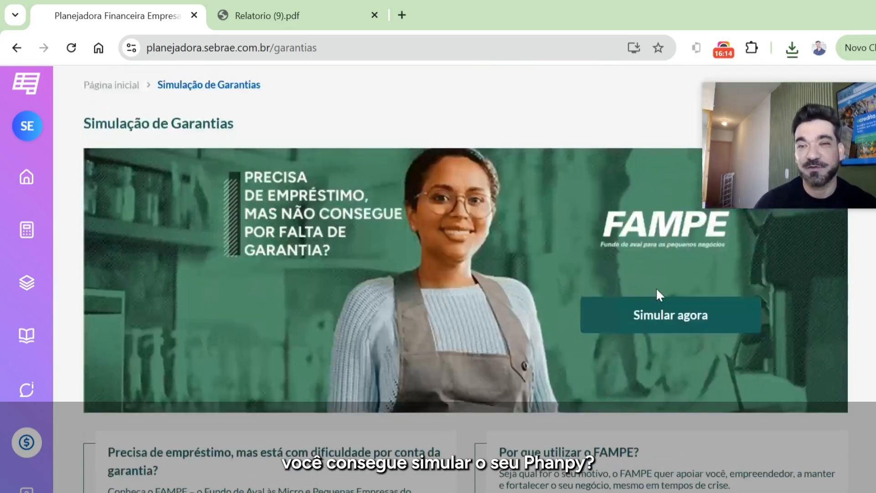
{"action": "left_click", "coordinate": [672, 317]}
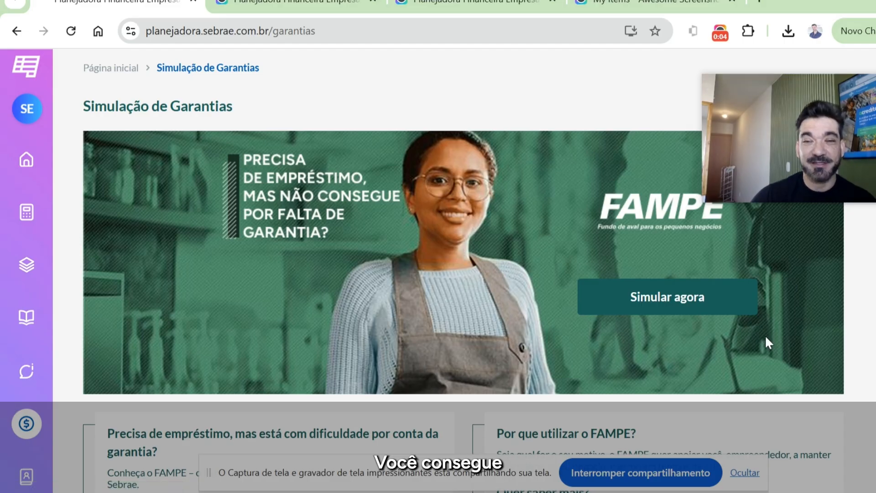
{"action": "left_click", "coordinate": [666, 303]}
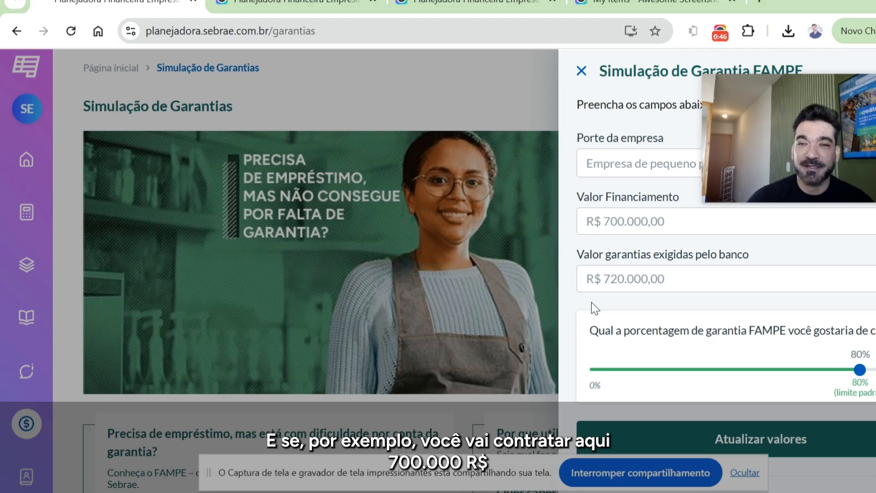
- Set Valor garantias exigidas pelo banco to R$ 630.000,00 in the FAMPE simulation
{"action": "left_click", "coordinate": [686, 220]}
{"action": "left_click", "coordinate": [691, 279]}
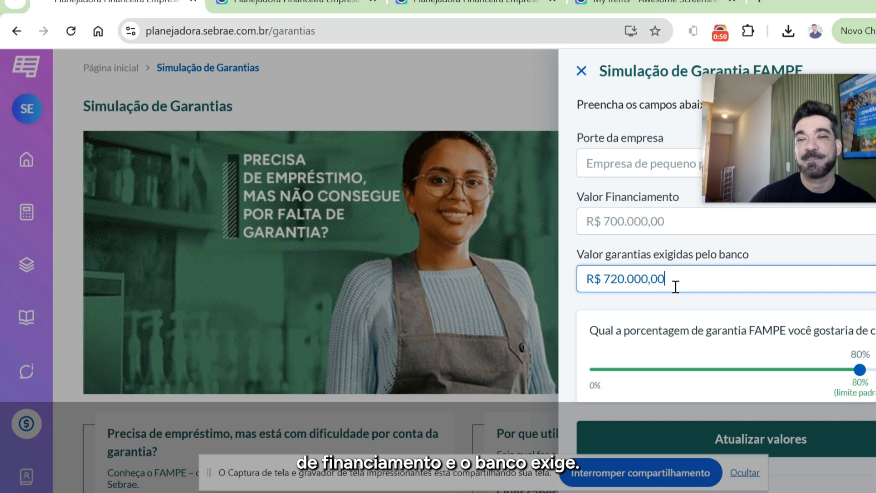
{"action": "key", "text": "ctrl+a"}
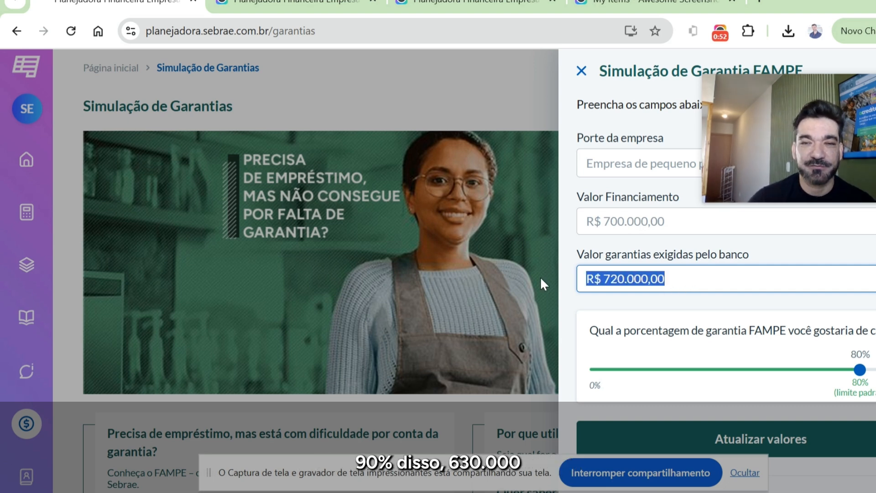
{"action": "type", "text": "630.000,0"}
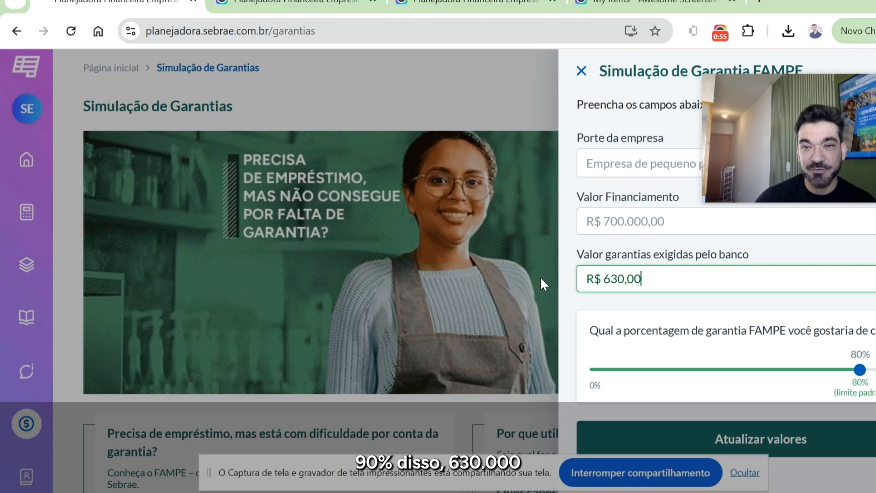
{"action": "type", "text": "0"}
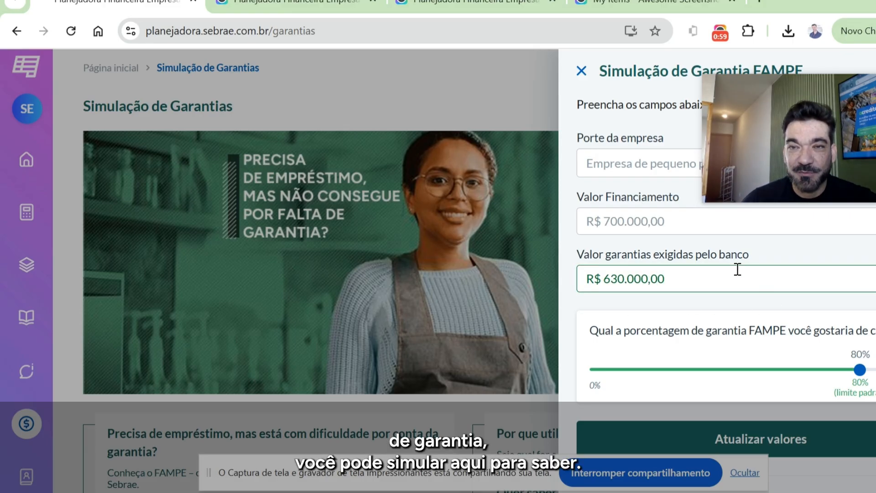
- Choose Empresa de pequeno porte as the company size and update the simulation values
{"action": "left_click", "coordinate": [640, 165]}
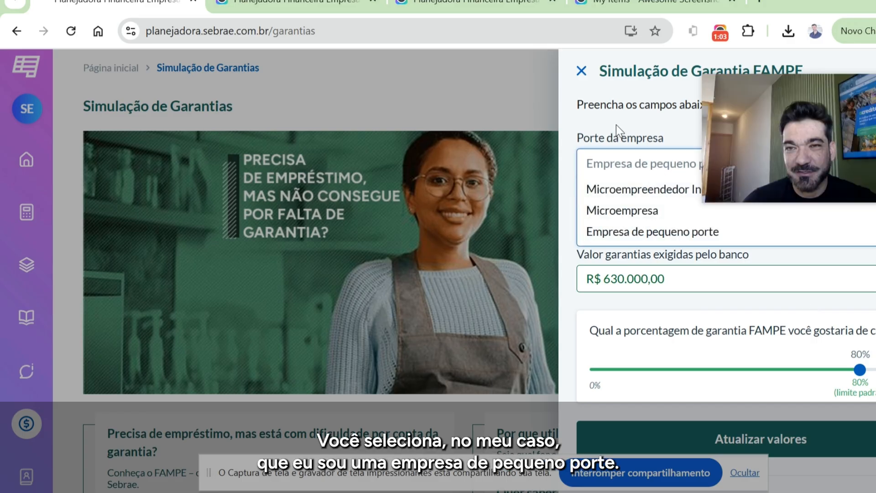
{"action": "mouse_move", "coordinate": [829, 111]}
{"action": "left_click_drag", "start_coordinate": [829, 111], "coordinate": [359, 121]}
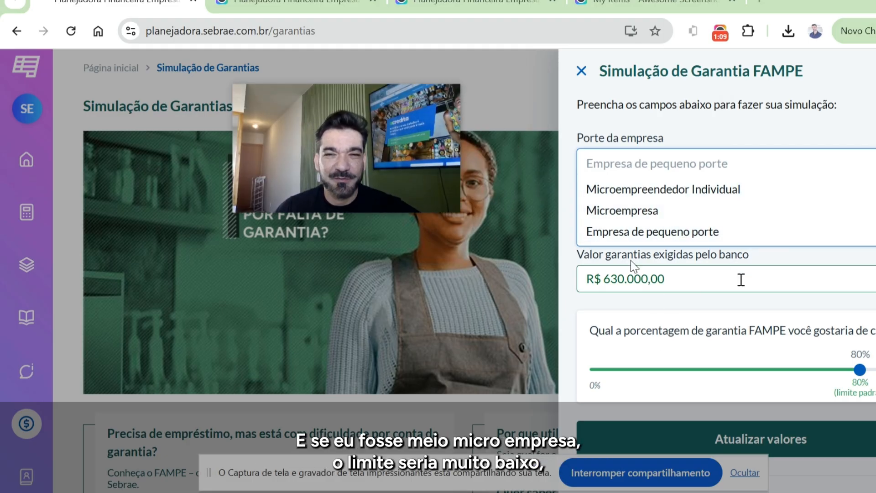
{"action": "left_click", "coordinate": [666, 231]}
{"action": "scroll", "coordinate": [758, 289], "scroll_direction": "down", "scroll_amount": 3}
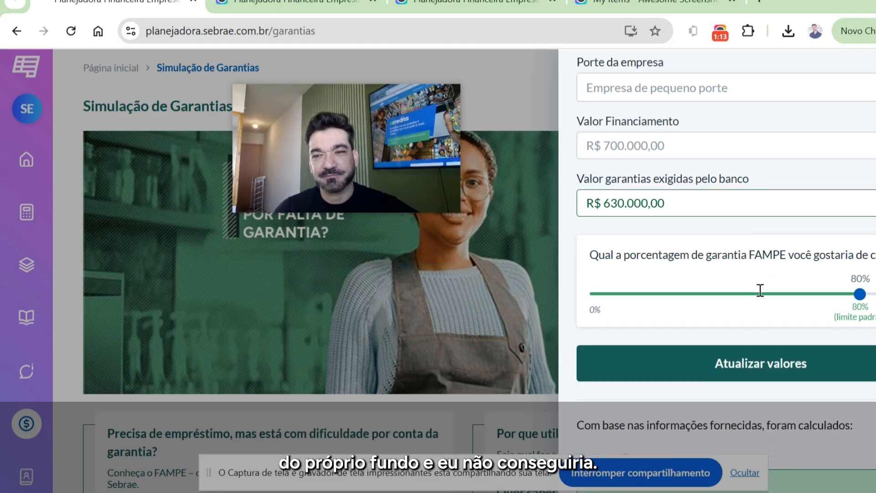
{"action": "left_click", "coordinate": [765, 299]}
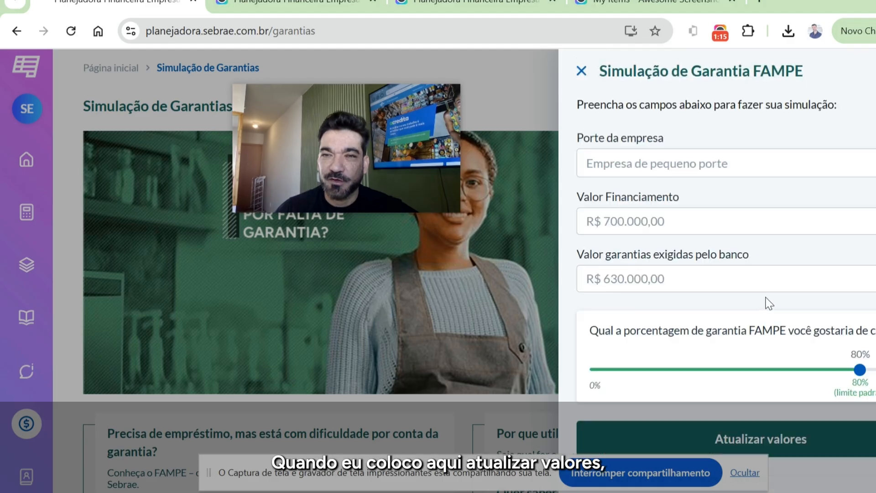
- Compare the calculated Garantia Fampe with the financing amount and the guarantees required by the bank
{"action": "scroll", "coordinate": [762, 292], "scroll_direction": "down", "scroll_amount": 5}
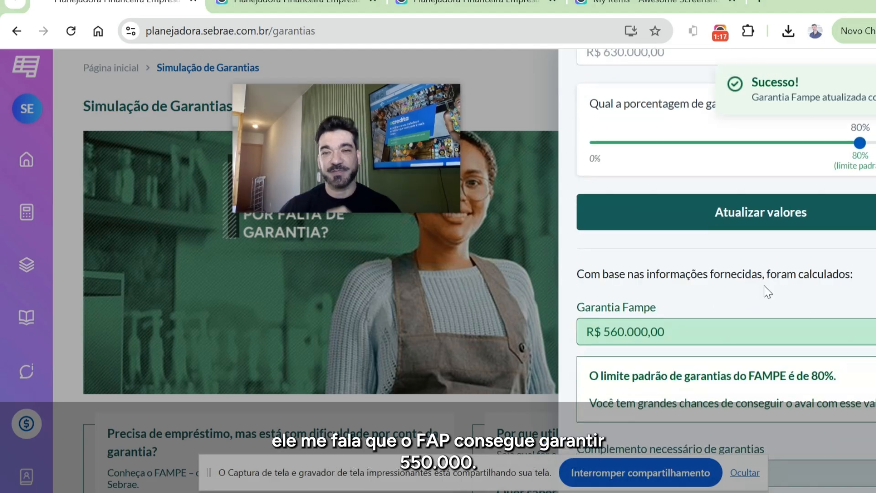
{"action": "scroll", "coordinate": [739, 338], "scroll_direction": "up", "scroll_amount": 2}
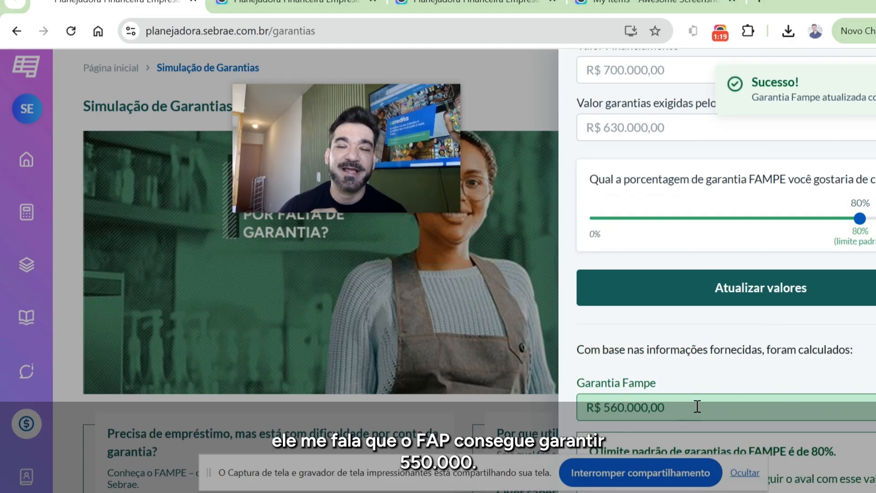
{"action": "scroll", "coordinate": [723, 394], "scroll_direction": "up", "scroll_amount": 2}
{"action": "scroll", "coordinate": [720, 231], "scroll_direction": "up", "scroll_amount": 2}
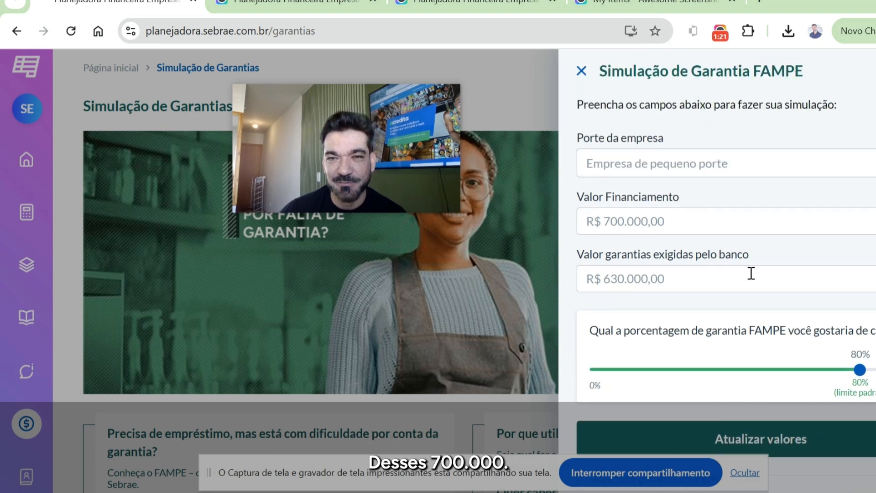
{"action": "scroll", "coordinate": [753, 271], "scroll_direction": "down", "scroll_amount": 6}
{"action": "scroll", "coordinate": [781, 299], "scroll_direction": "up", "scroll_amount": 6}
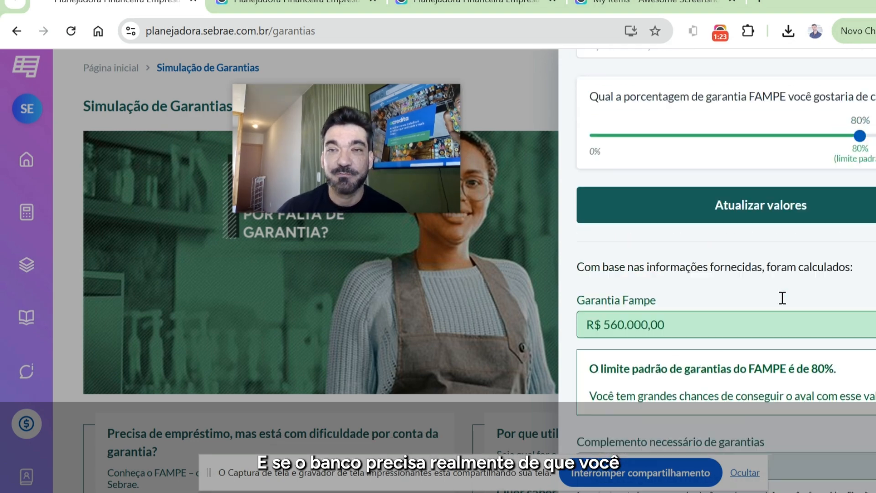
- Check the Complemento necessário de garantias against the bank's required guarantees, read the simulation notice and return to the entered values
{"action": "left_click_drag", "start_coordinate": [676, 279], "coordinate": [571, 274]}
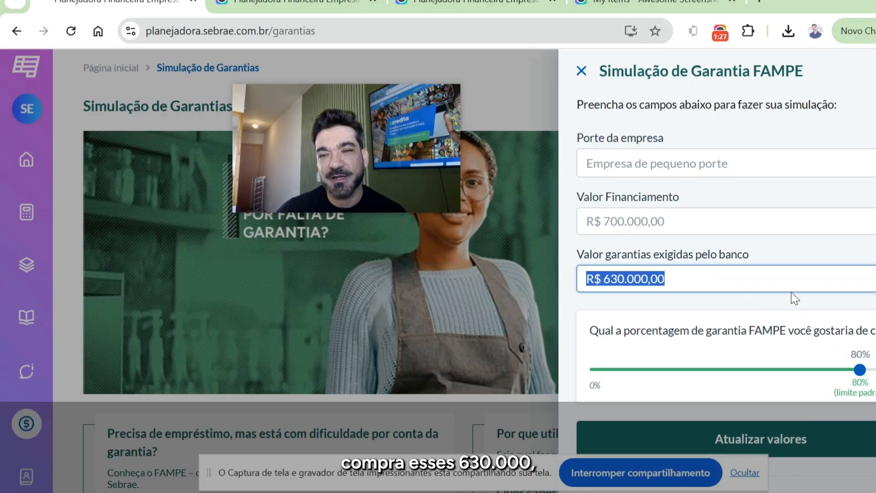
{"action": "scroll", "coordinate": [791, 292], "scroll_direction": "down", "scroll_amount": 5}
{"action": "scroll", "coordinate": [815, 327], "scroll_direction": "down", "scroll_amount": 1}
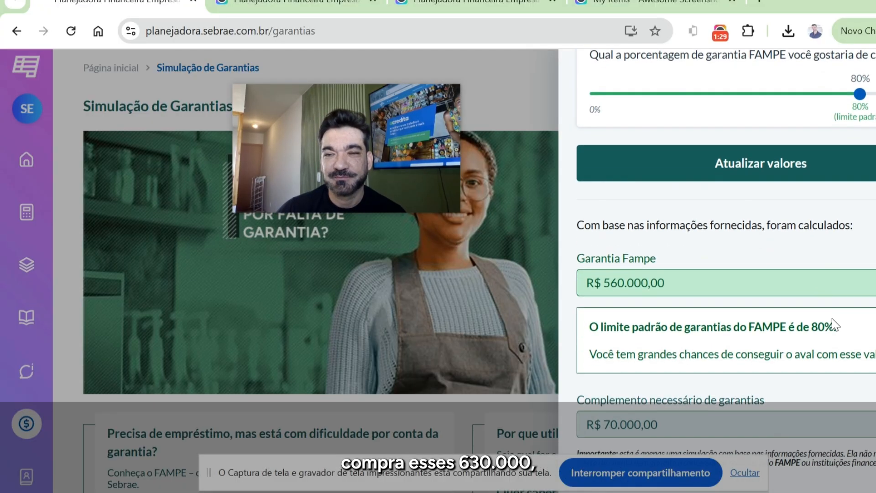
{"action": "left_click_drag", "start_coordinate": [660, 426], "coordinate": [578, 424]}
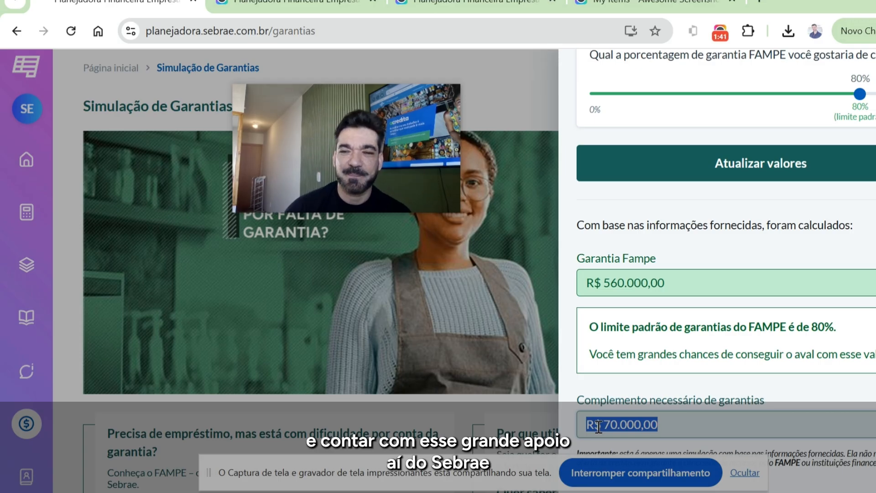
{"action": "left_click", "coordinate": [745, 473]}
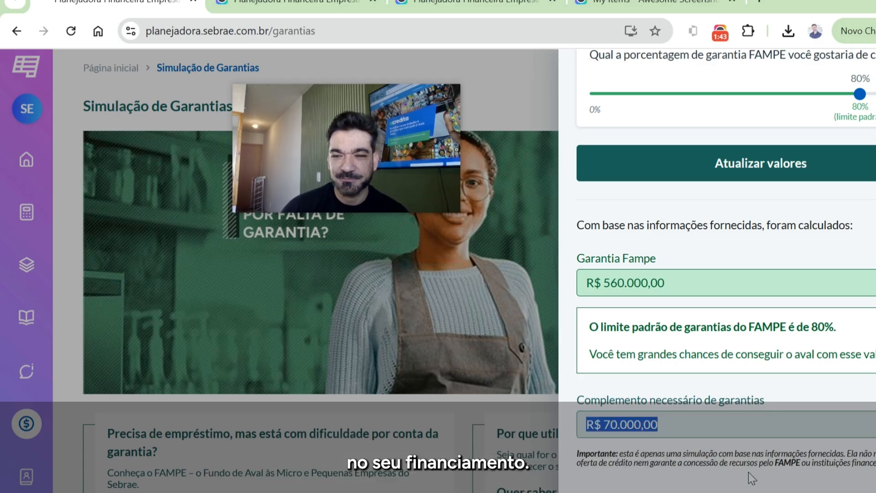
{"action": "scroll", "coordinate": [743, 411], "scroll_direction": "up", "scroll_amount": 6}
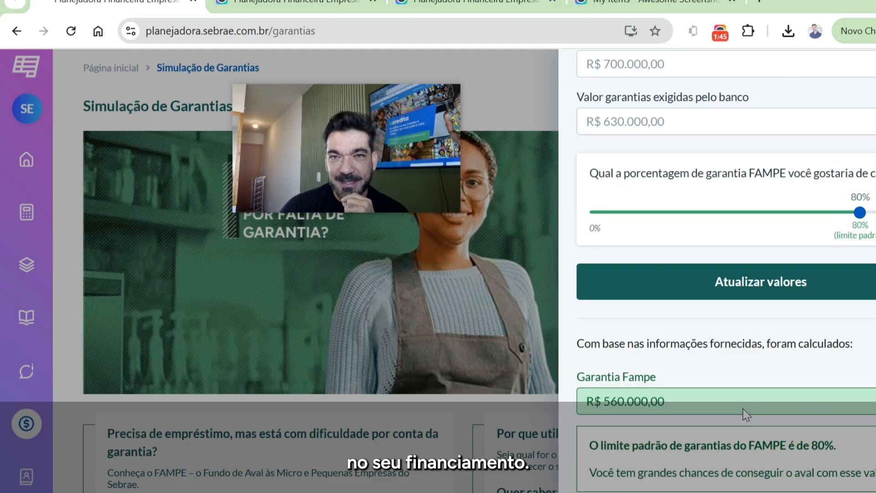
{"action": "scroll", "coordinate": [733, 373], "scroll_direction": "down", "scroll_amount": 5}
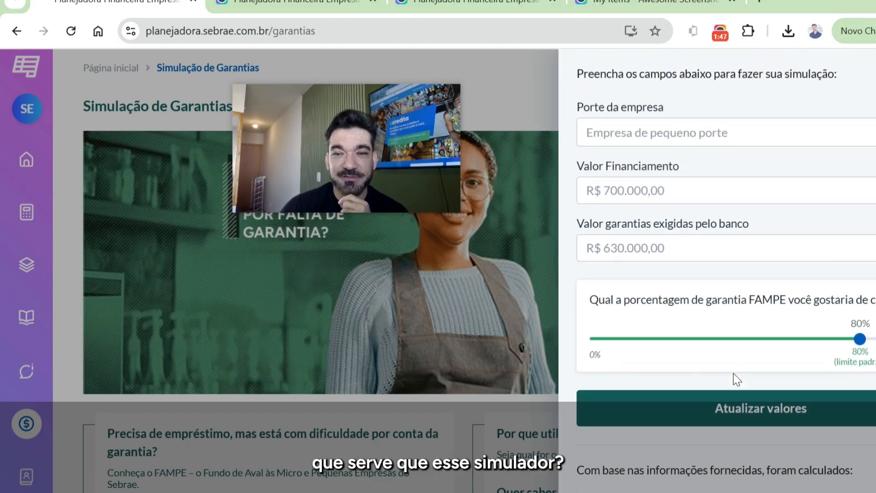
{"action": "scroll", "coordinate": [693, 312], "scroll_direction": "up", "scroll_amount": 5}
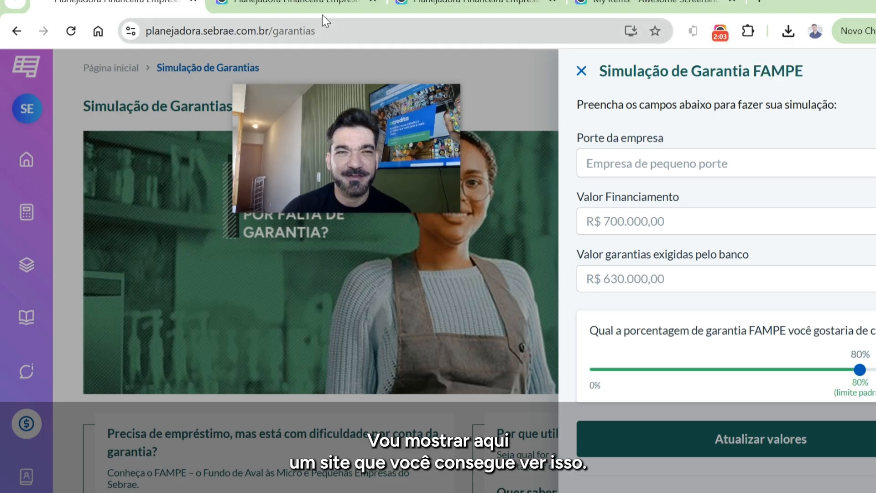
- Close the extra Planejadora tabs and open the Fundo de Aval às Micro e Pequenas Empresas (FAMPE) page of the Portal Sebrae
{"action": "left_click", "coordinate": [373, 3]}
{"action": "left_click", "coordinate": [373, 3]}
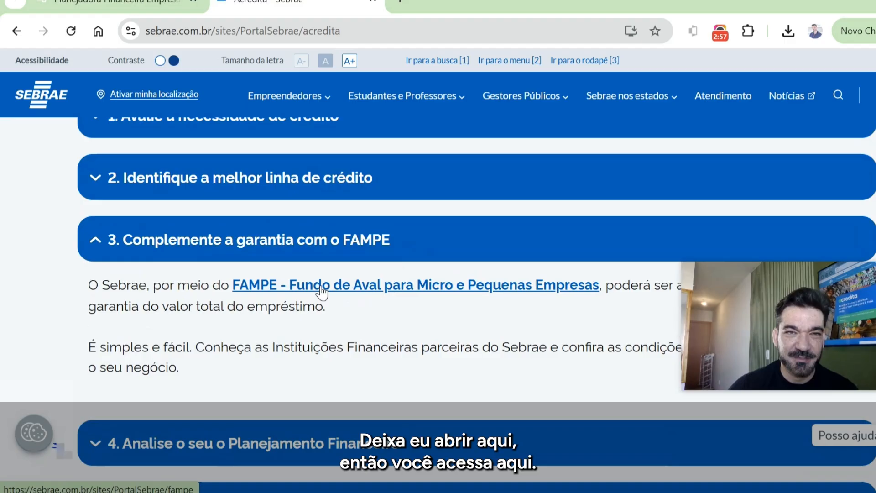
{"action": "left_click", "coordinate": [321, 288]}
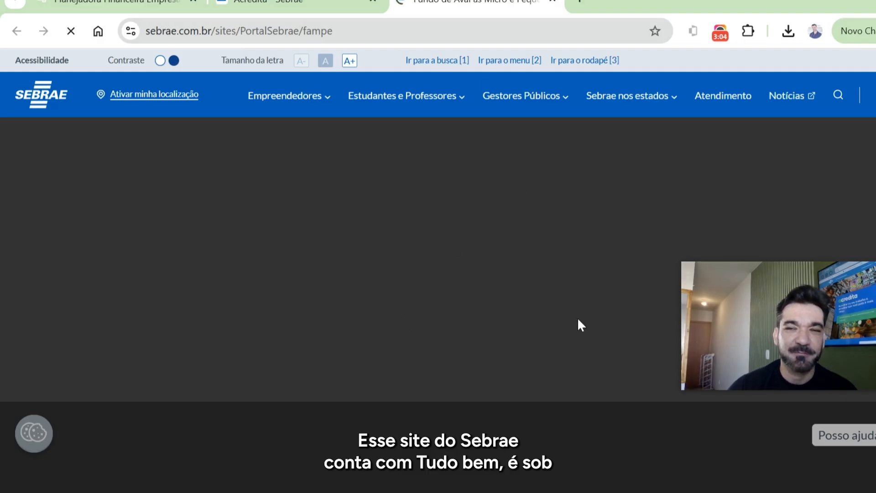
- Examine the financial institutions listed on the FAMPE page as offering the guarantee
{"action": "scroll", "coordinate": [424, 292], "scroll_direction": "down", "scroll_amount": 10}
{"action": "scroll", "coordinate": [446, 307], "scroll_direction": "down", "scroll_amount": 20}
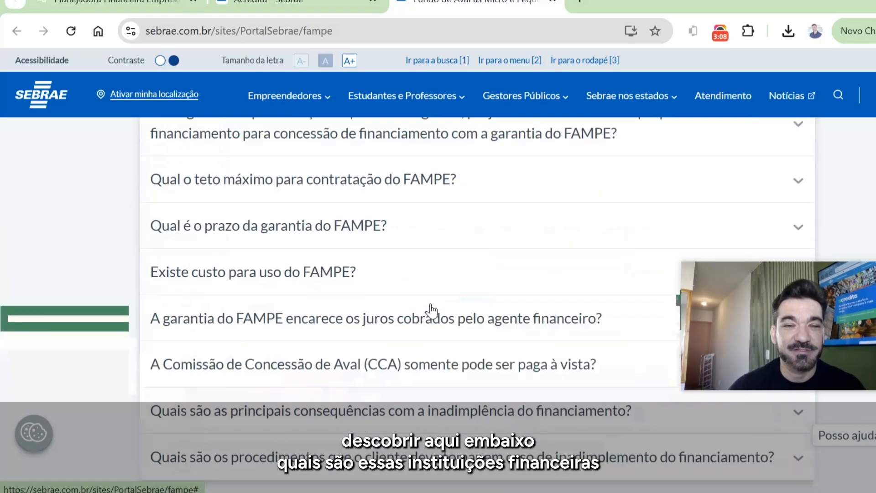
{"action": "scroll", "coordinate": [431, 313], "scroll_direction": "down", "scroll_amount": 12}
{"action": "scroll", "coordinate": [431, 311], "scroll_direction": "up", "scroll_amount": 7}
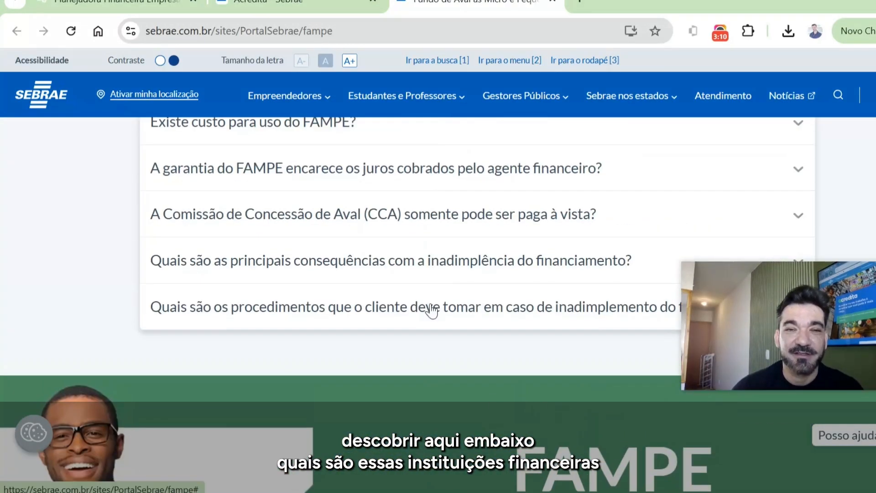
{"action": "scroll", "coordinate": [430, 312], "scroll_direction": "up", "scroll_amount": 5}
{"action": "scroll", "coordinate": [280, 310], "scroll_direction": "up", "scroll_amount": 10}
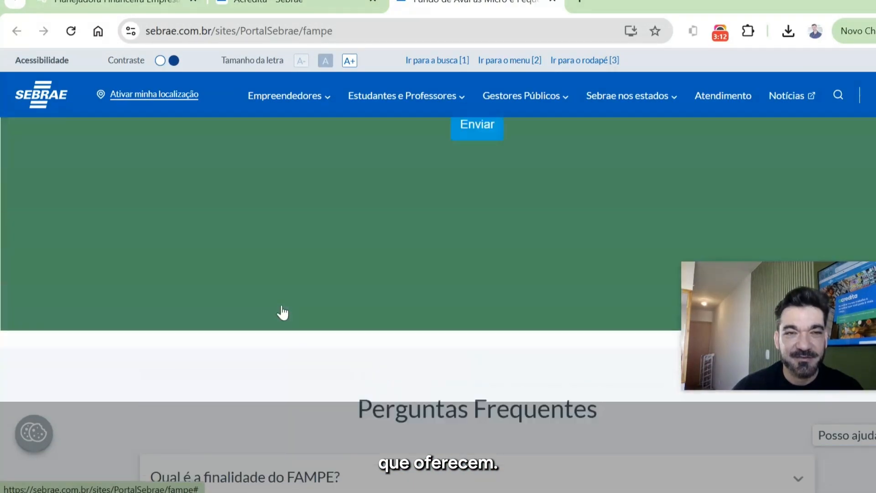
{"action": "scroll", "coordinate": [282, 313], "scroll_direction": "up", "scroll_amount": 15}
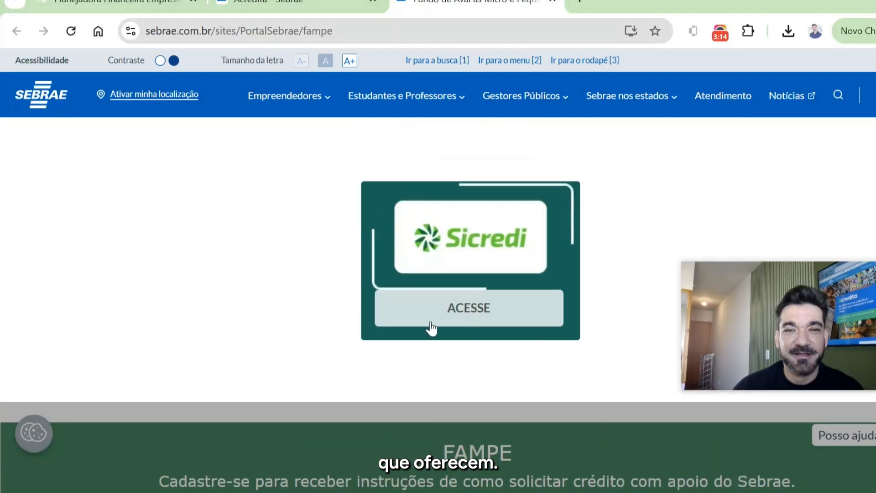
{"action": "scroll", "coordinate": [432, 327], "scroll_direction": "up", "scroll_amount": 15}
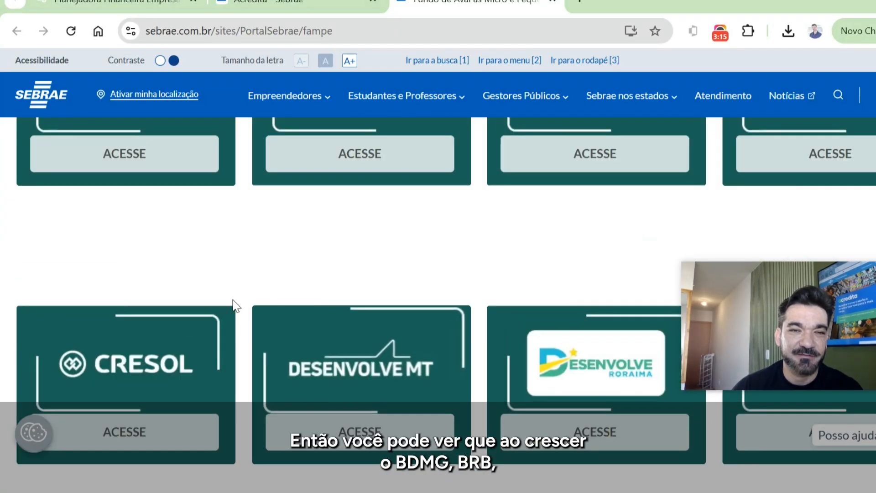
{"action": "scroll", "coordinate": [234, 305], "scroll_direction": "up", "scroll_amount": 5}
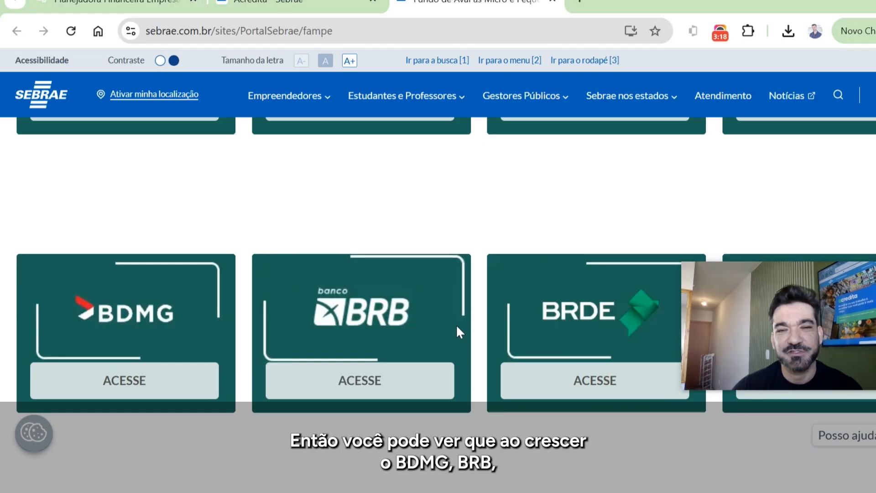
{"action": "scroll", "coordinate": [456, 324], "scroll_direction": "up", "scroll_amount": 5}
{"action": "scroll", "coordinate": [213, 295], "scroll_direction": "up", "scroll_amount": 3}
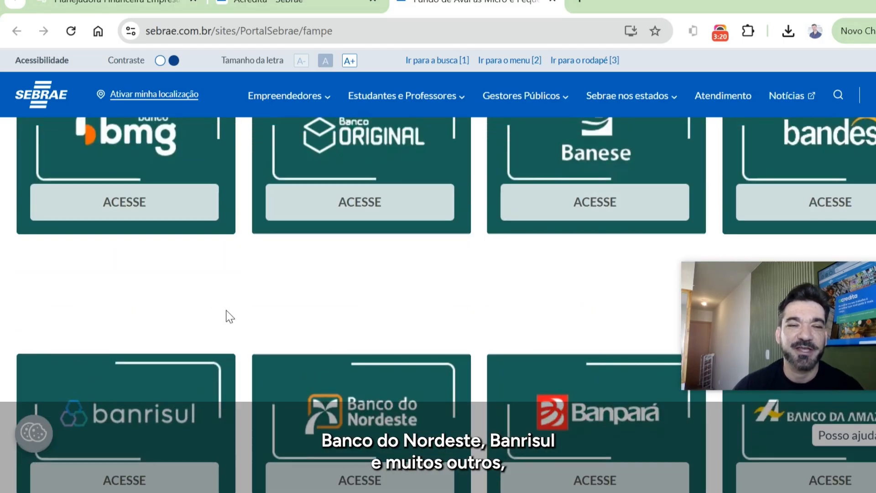
{"action": "scroll", "coordinate": [229, 317], "scroll_direction": "up", "scroll_amount": 3}
{"action": "scroll", "coordinate": [539, 332], "scroll_direction": "down", "scroll_amount": 8}
{"action": "scroll", "coordinate": [558, 327], "scroll_direction": "down", "scroll_amount": 5}
- Return to the Planejadora, close the Simulação de Garantia FAMPE form and open the Meus Planejamentos list
{"action": "left_click", "coordinate": [358, 228]}
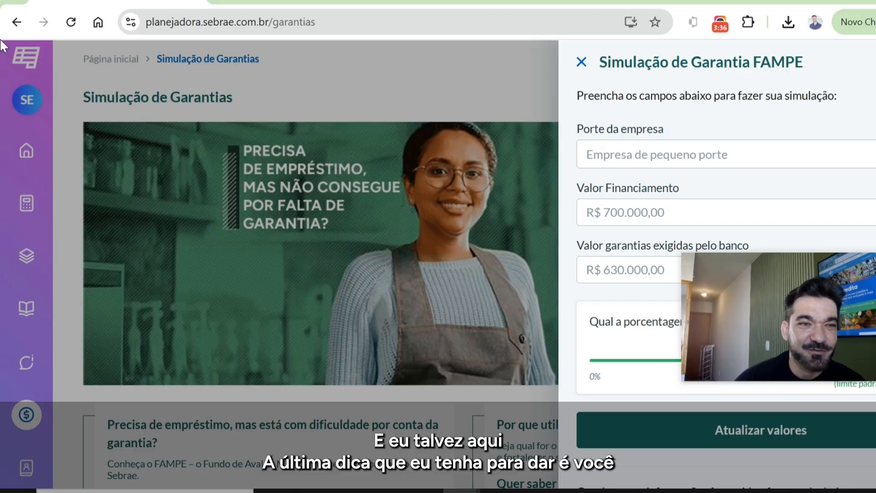
{"action": "left_click", "coordinate": [26, 257]}
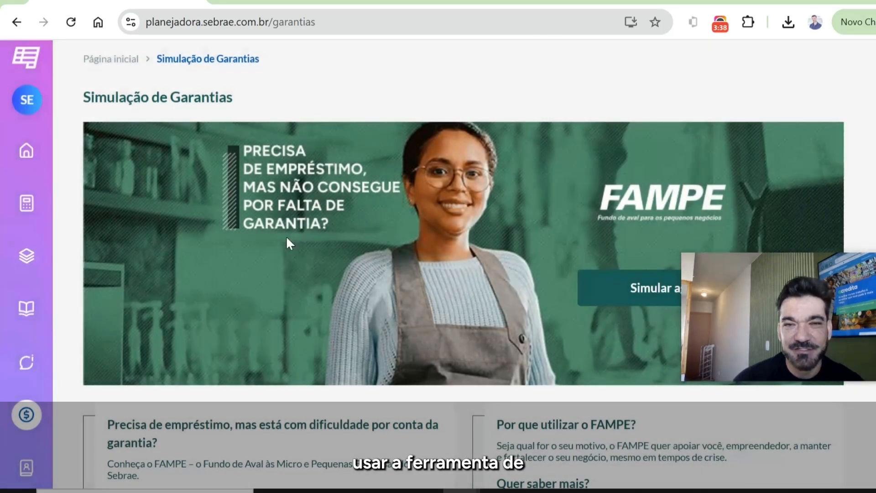
{"action": "left_click", "coordinate": [39, 257]}
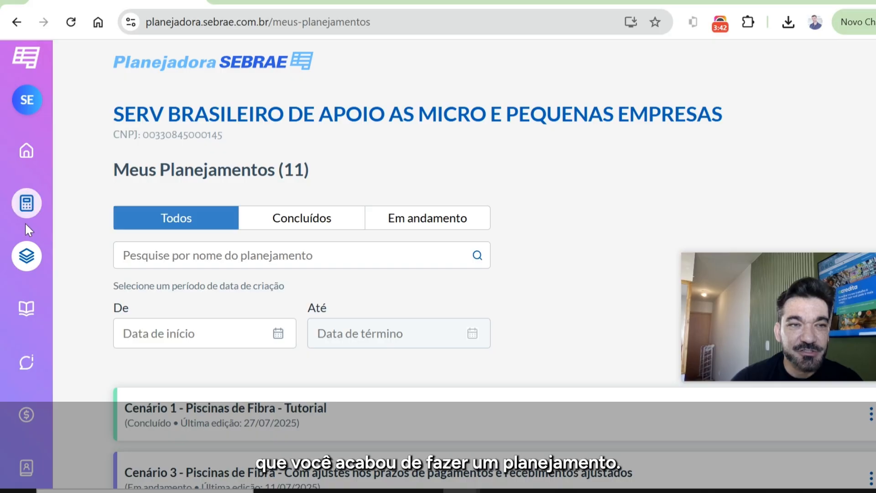
- Duplicate the completed "Cenário 1 - Piscinas de Fibra - Tutorial" planning
{"action": "scroll", "coordinate": [478, 327], "scroll_direction": "down", "scroll_amount": 3}
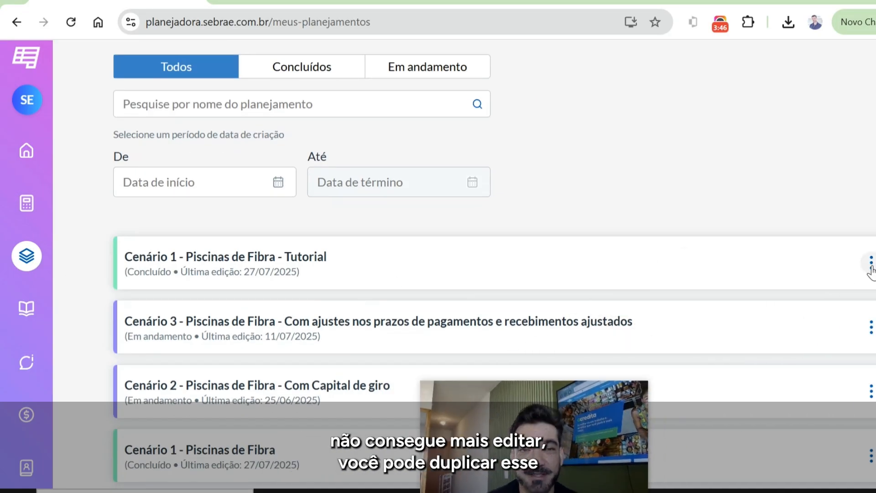
{"action": "left_click", "coordinate": [870, 269]}
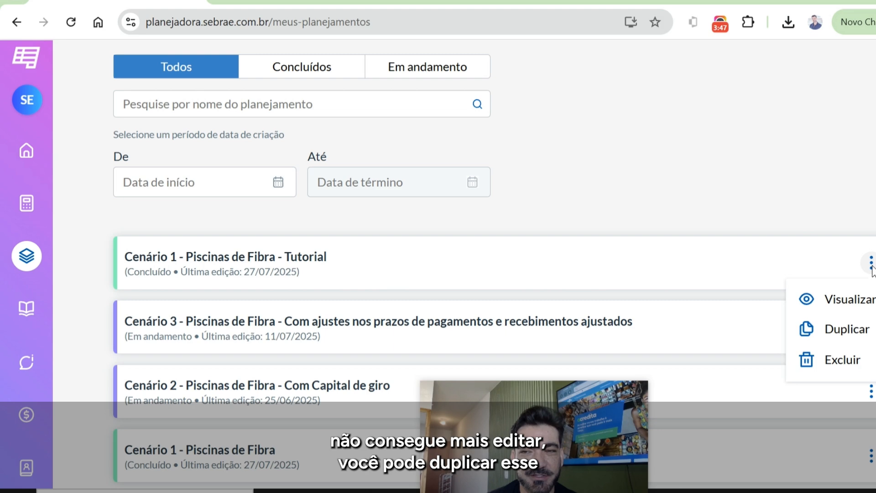
{"action": "left_click", "coordinate": [853, 337]}
- Open the duplicated planning for editing and rename it "Cenário 1 - Piscinas de Fibra - Tutorial - Cenário 2", saving the name
{"action": "left_click", "coordinate": [870, 263]}
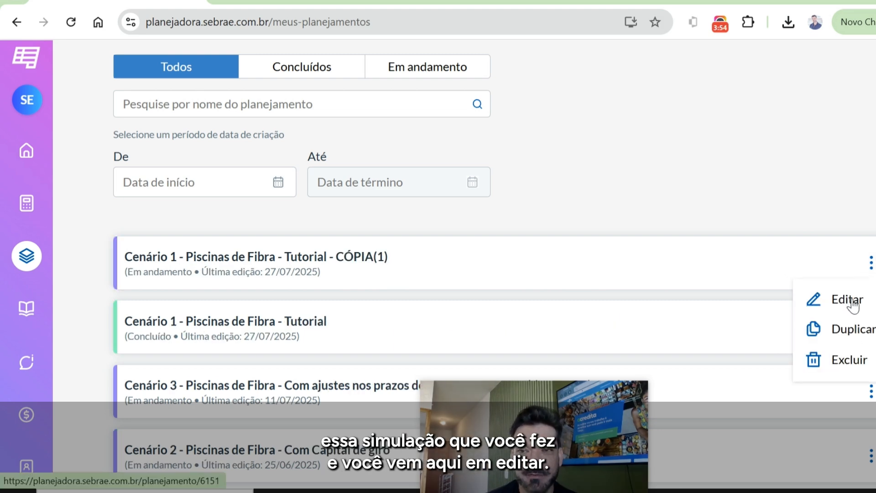
{"action": "left_click", "coordinate": [847, 300]}
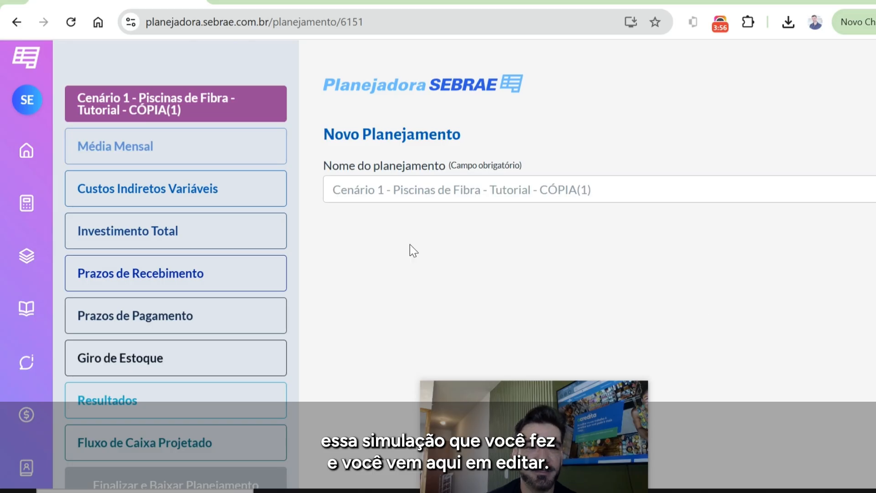
{"action": "left_click_drag", "start_coordinate": [619, 193], "coordinate": [549, 190]}
{"action": "type", "text": "Cenario"}
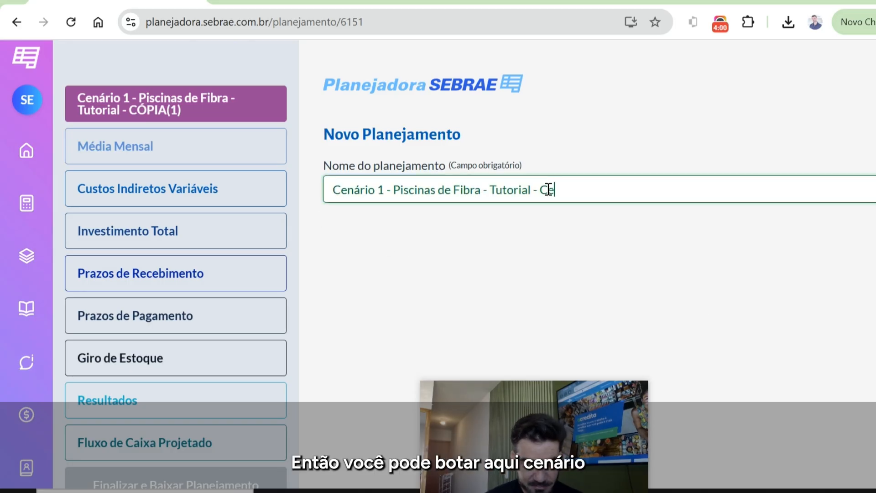
{"action": "type", "text": " 2"}
{"action": "left_click_drag", "start_coordinate": [561, 189], "coordinate": [569, 187]}
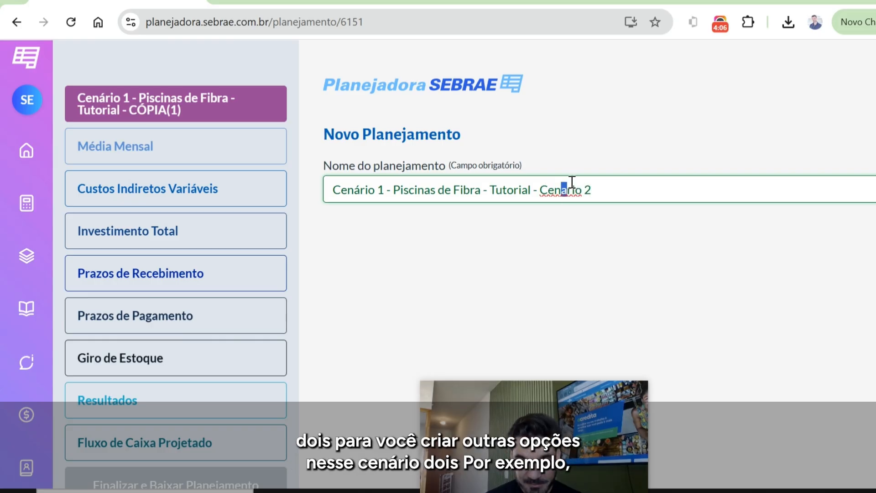
{"action": "type", "text": "á"}
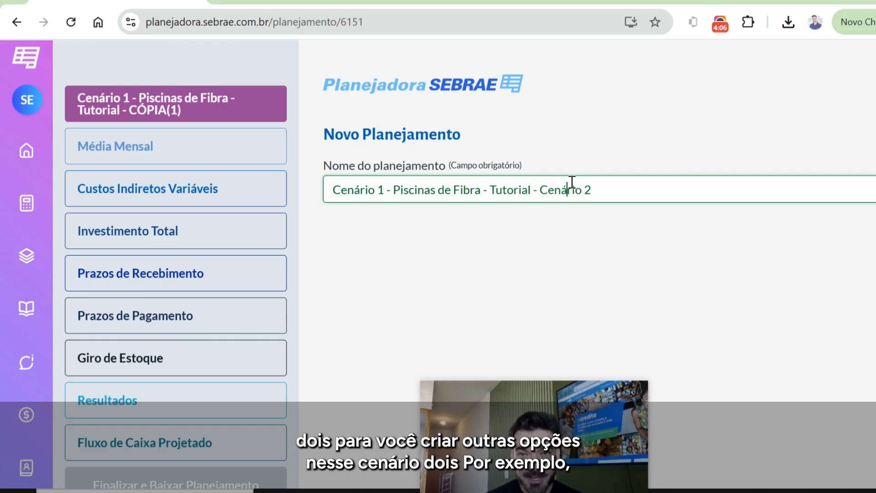
{"action": "key", "text": "Return"}
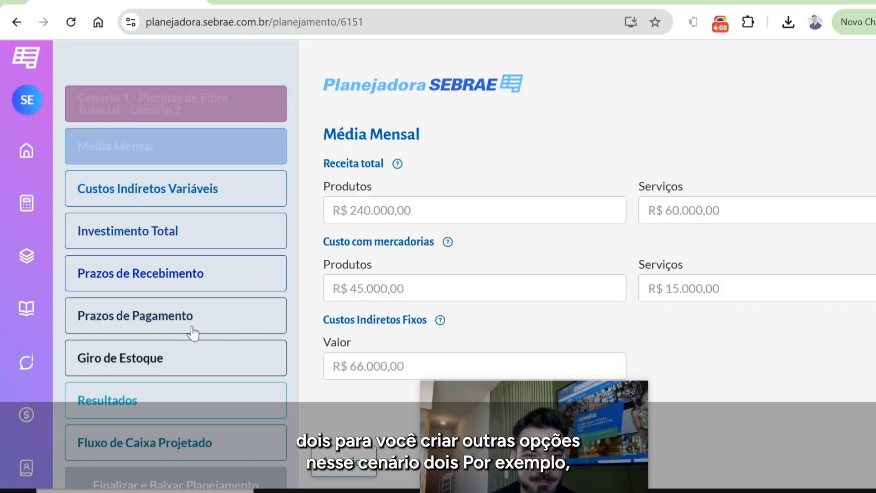
- Open the Resultados section and set Variação geral das quantidades vendidas to 5%
{"action": "left_click", "coordinate": [190, 403]}
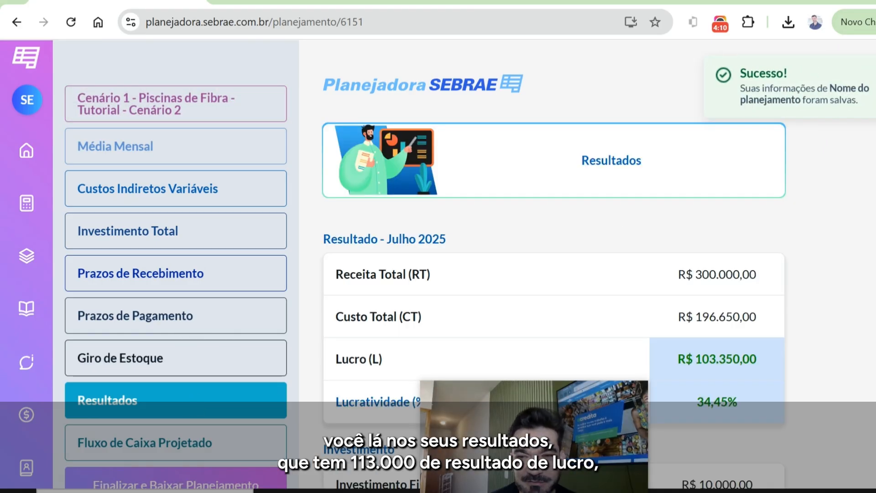
{"action": "scroll", "coordinate": [686, 335], "scroll_direction": "down", "scroll_amount": 2}
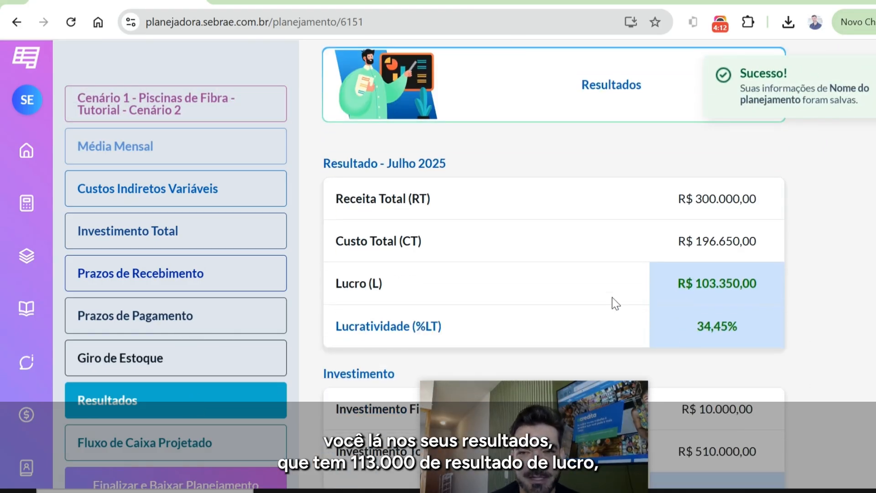
{"action": "scroll", "coordinate": [609, 296], "scroll_direction": "down", "scroll_amount": 12}
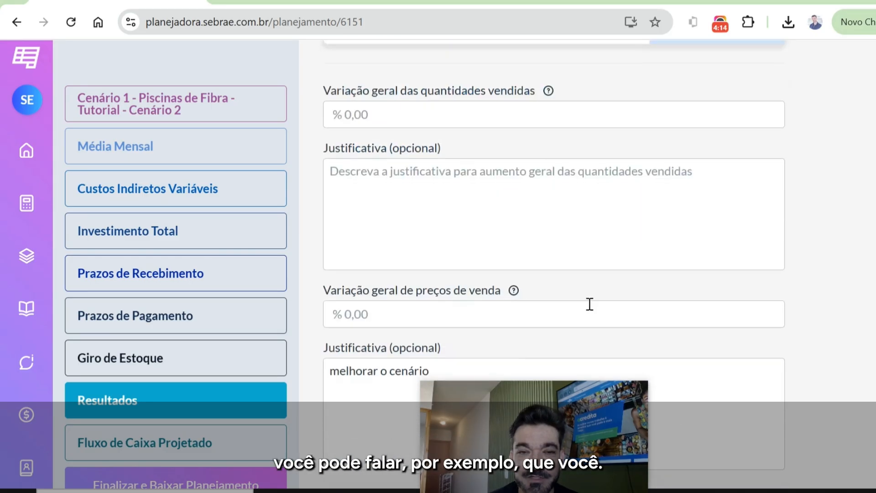
{"action": "scroll", "coordinate": [368, 253], "scroll_direction": "up", "scroll_amount": 2}
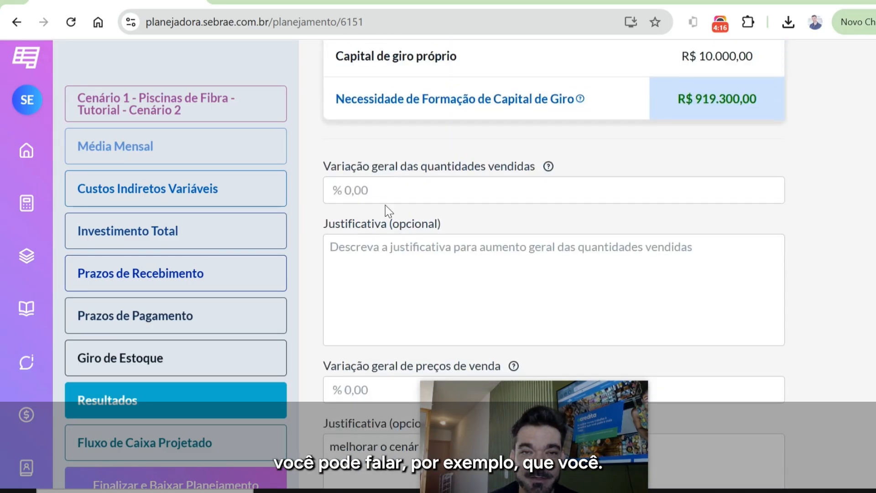
{"action": "left_click", "coordinate": [403, 187]}
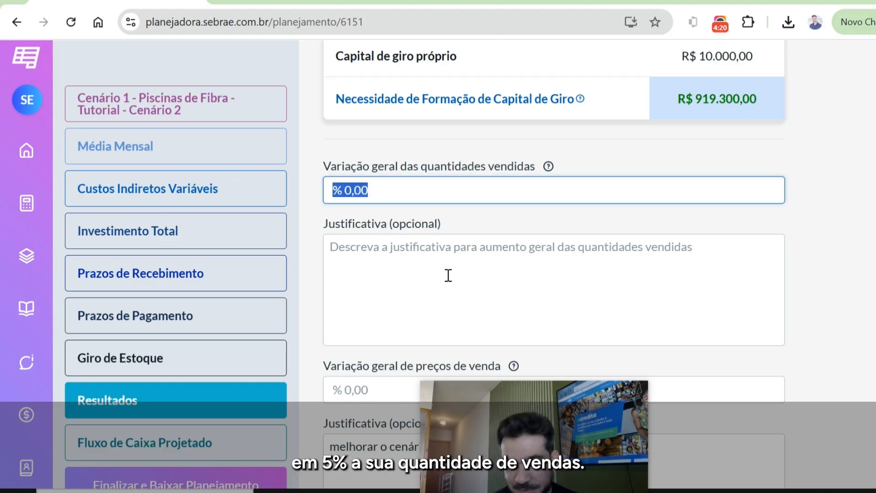
{"action": "type", "text": "5"}
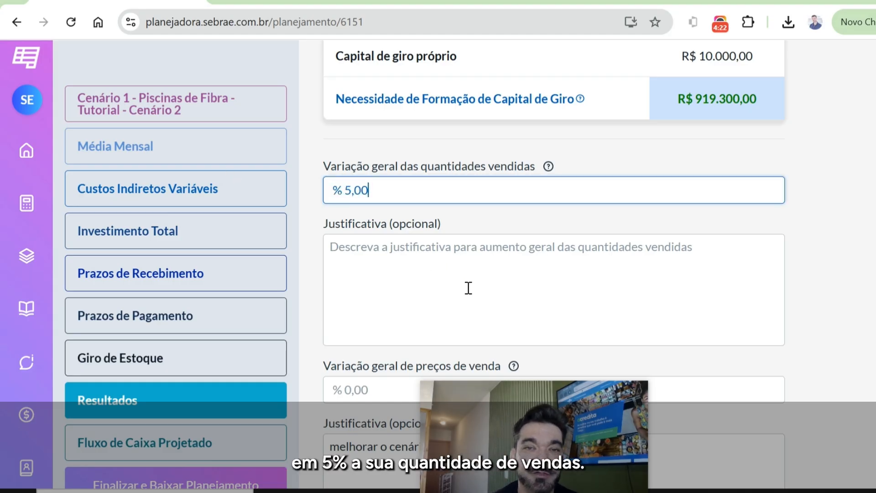
- Set Variação geral de preços de venda to 5% and review the recalculated profit and working capital figures
{"action": "scroll", "coordinate": [524, 319], "scroll_direction": "down", "scroll_amount": 3}
{"action": "left_click", "coordinate": [387, 240]}
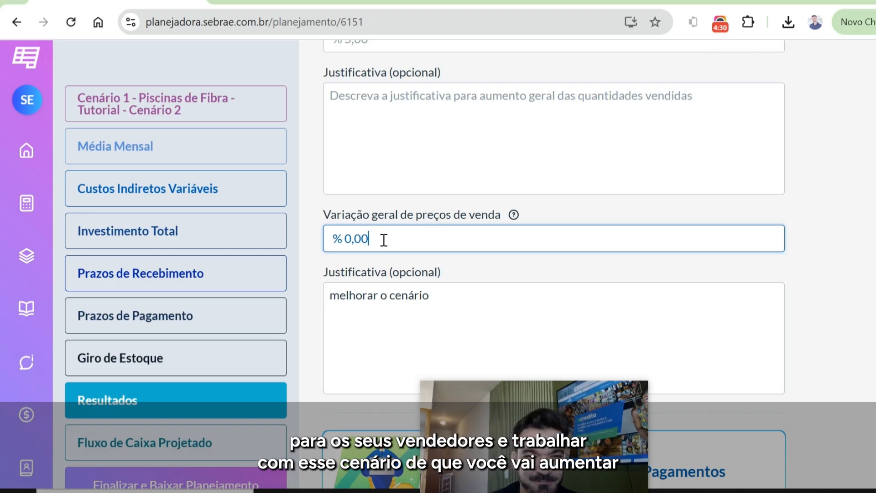
{"action": "left_click_drag", "start_coordinate": [385, 240], "coordinate": [303, 235]}
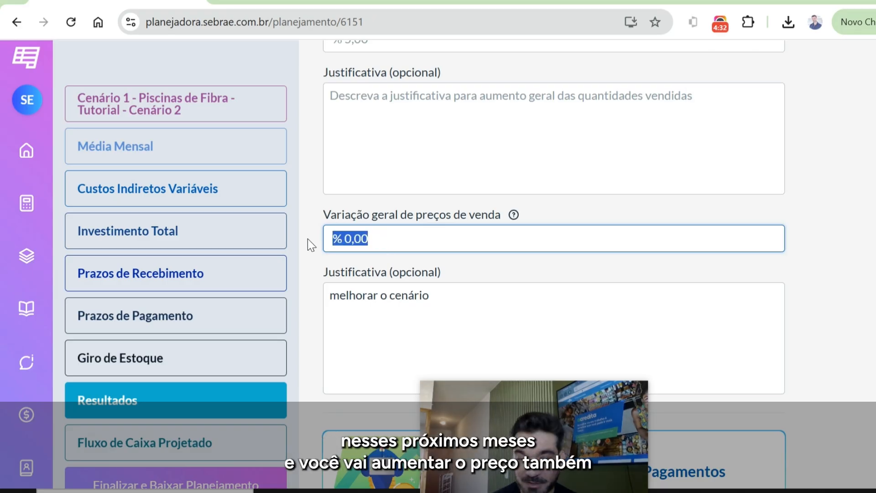
{"action": "type", "text": "500"}
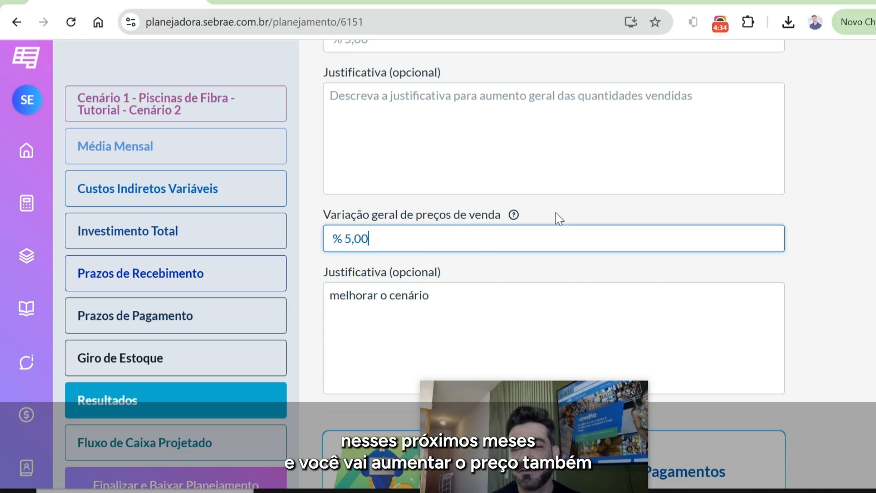
{"action": "scroll", "coordinate": [651, 224], "scroll_direction": "down", "scroll_amount": 10}
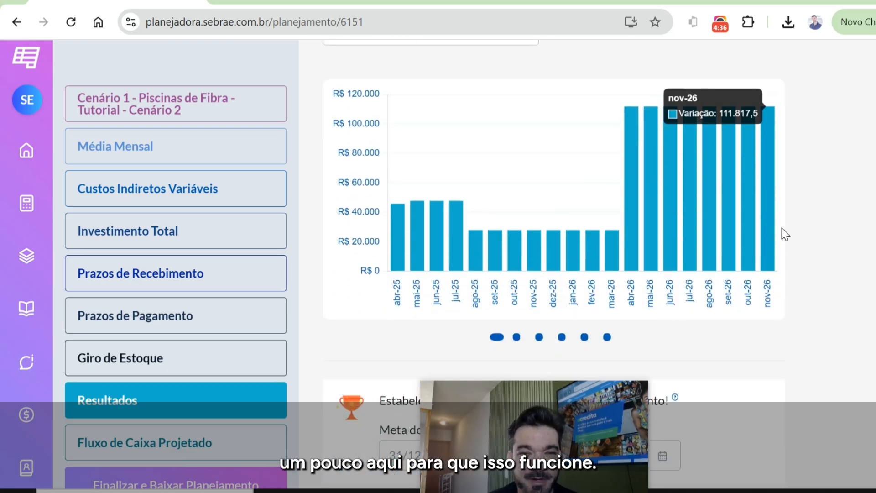
{"action": "scroll", "coordinate": [793, 238], "scroll_direction": "up", "scroll_amount": 10}
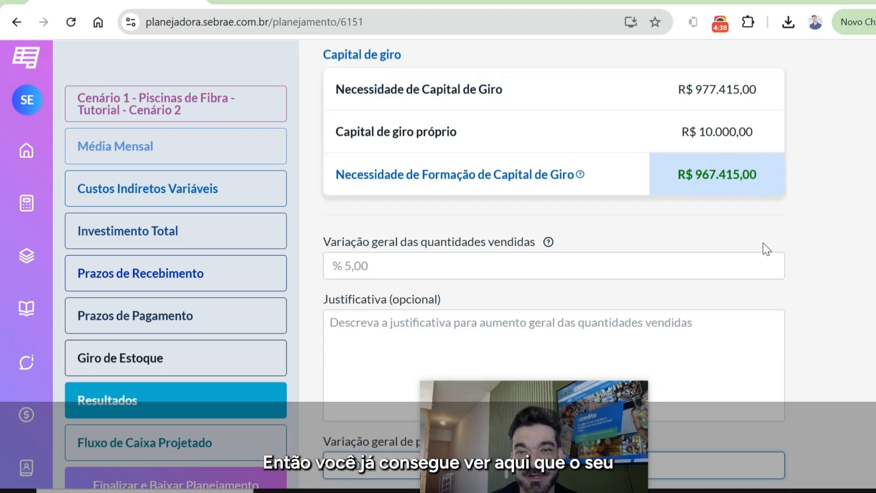
{"action": "scroll", "coordinate": [748, 254], "scroll_direction": "up", "scroll_amount": 10}
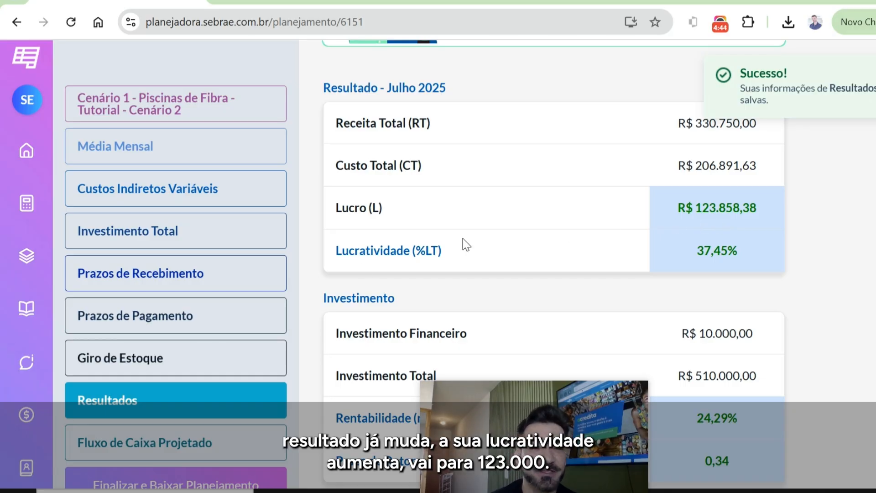
- In Prazos de Recebimento, set Recebimento à vista to 40% and Recebimento em 3x to 0%
{"action": "left_click", "coordinate": [142, 285]}
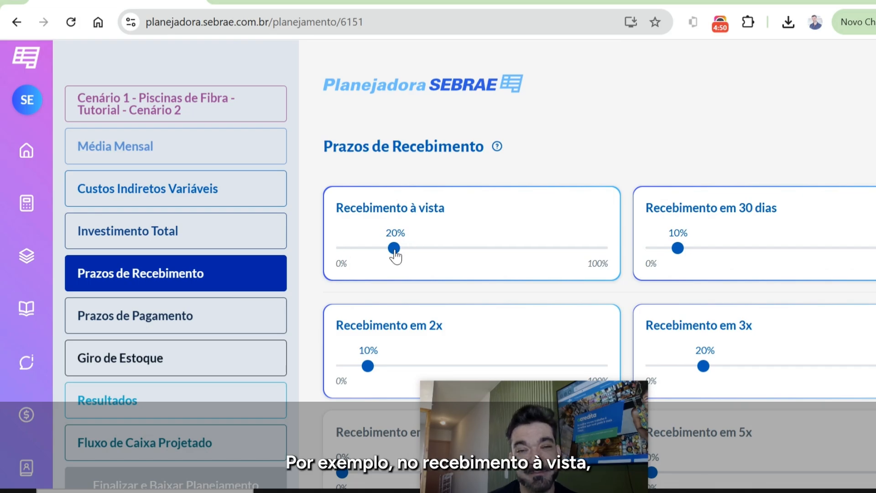
{"action": "left_click_drag", "start_coordinate": [394, 251], "coordinate": [448, 251]}
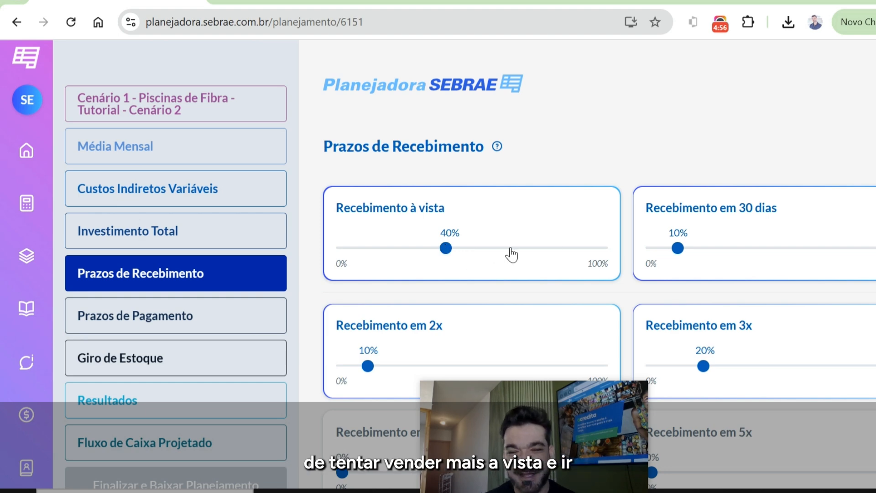
{"action": "scroll", "coordinate": [558, 230], "scroll_direction": "down", "scroll_amount": 2}
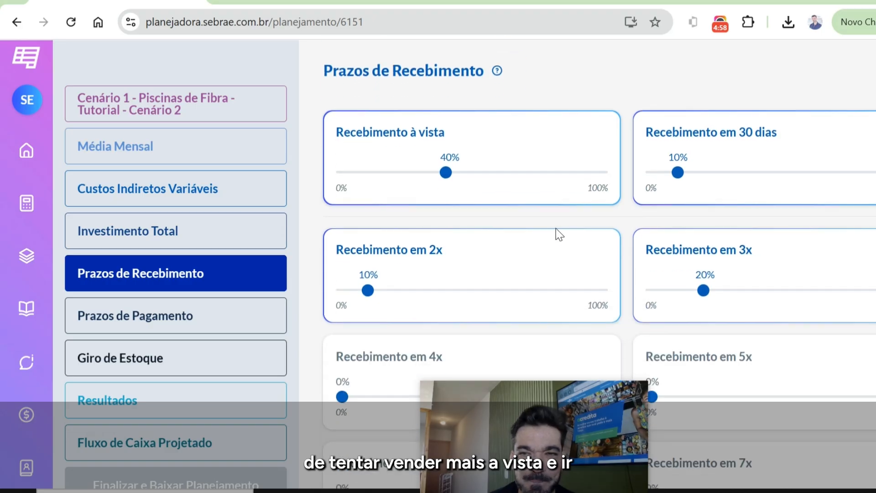
{"action": "scroll", "coordinate": [789, 239], "scroll_direction": "down", "scroll_amount": 2}
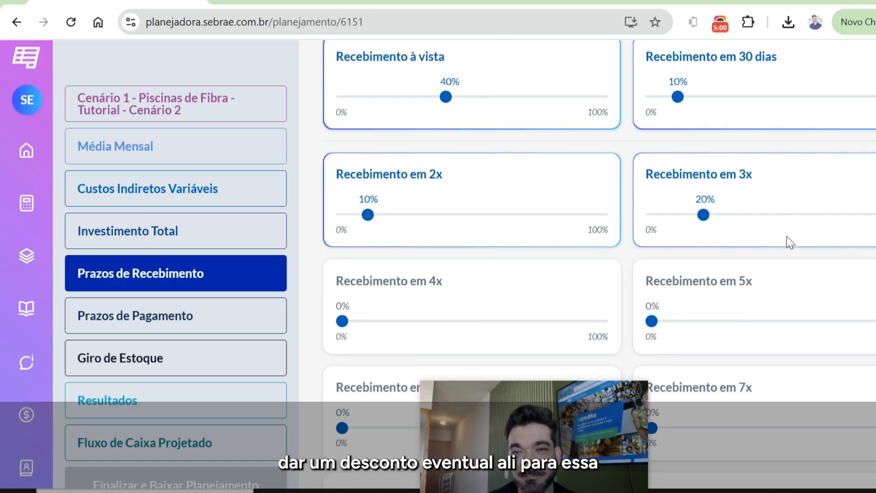
{"action": "left_click_drag", "start_coordinate": [704, 219], "coordinate": [647, 218]}
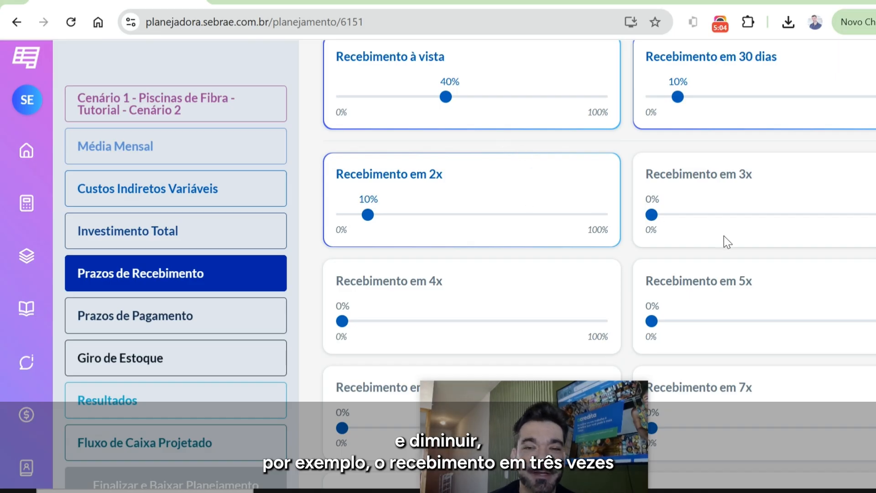
{"action": "scroll", "coordinate": [727, 240], "scroll_direction": "down", "scroll_amount": 10}
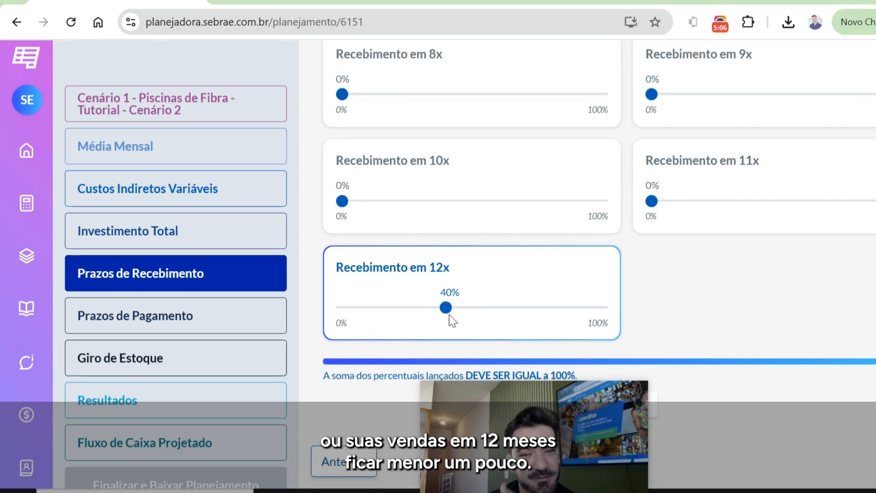
- Set Recebimento em 12x to 20% and Recebimento em 3x to 20% in the receipt terms
{"action": "left_click_drag", "start_coordinate": [450, 316], "coordinate": [396, 317]}
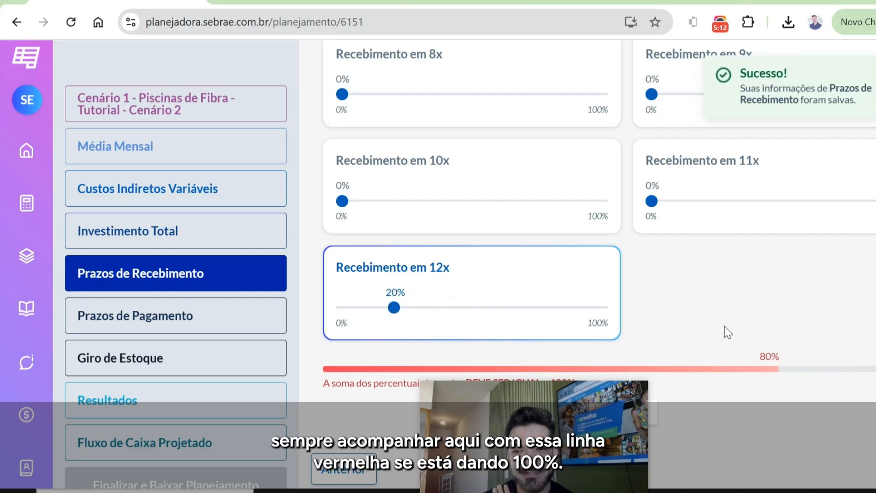
{"action": "scroll", "coordinate": [685, 270], "scroll_direction": "up", "scroll_amount": 10}
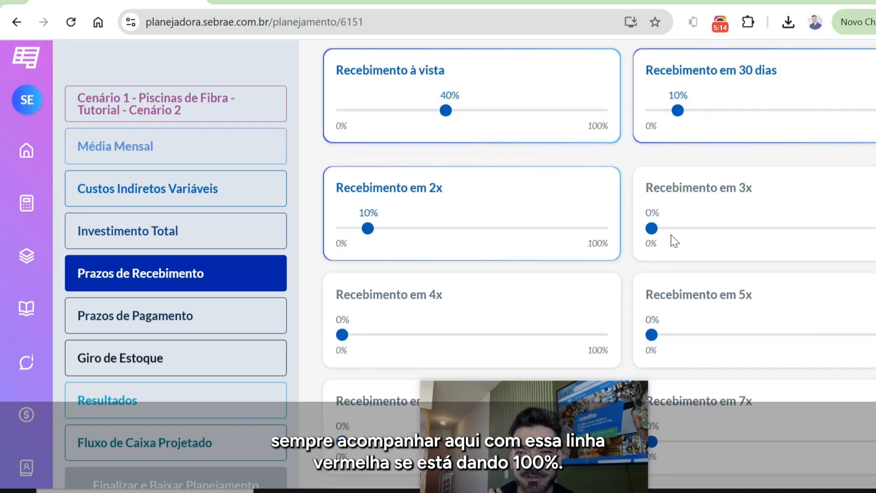
{"action": "left_click_drag", "start_coordinate": [652, 233], "coordinate": [703, 228]}
{"action": "scroll", "coordinate": [759, 301], "scroll_direction": "down", "scroll_amount": 10}
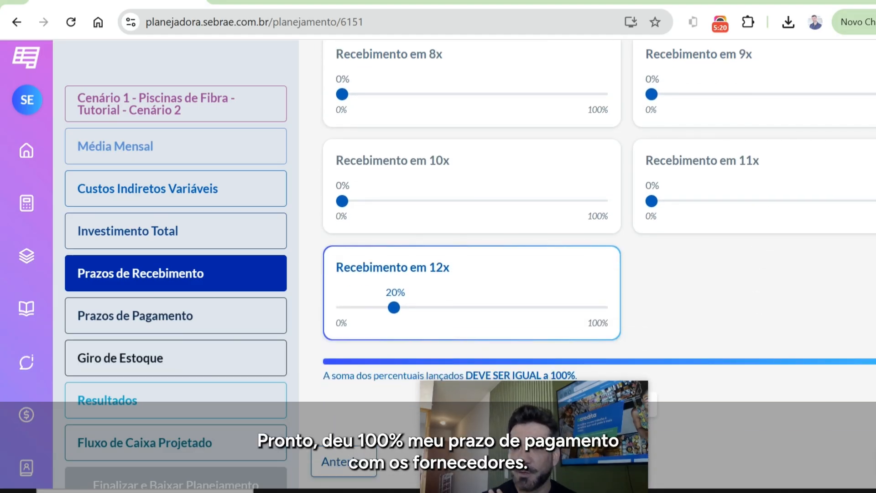
- In Prazos de Pagamento, set Pagamento à vista to 20%, em 3x to 20%, em 6x to 10% and em 12x to 20%
{"action": "left_click", "coordinate": [276, 306]}
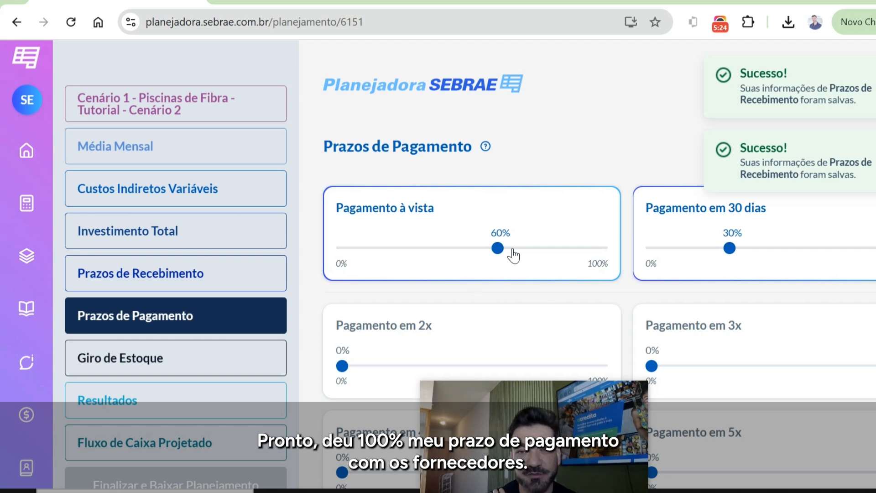
{"action": "left_click_drag", "start_coordinate": [500, 254], "coordinate": [395, 258]}
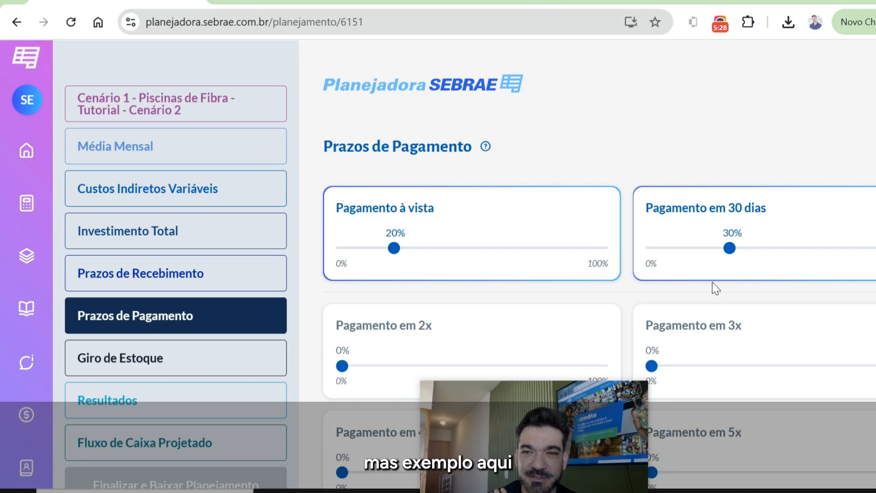
{"action": "scroll", "coordinate": [695, 290], "scroll_direction": "down", "scroll_amount": 3}
{"action": "left_click_drag", "start_coordinate": [659, 218], "coordinate": [705, 227]}
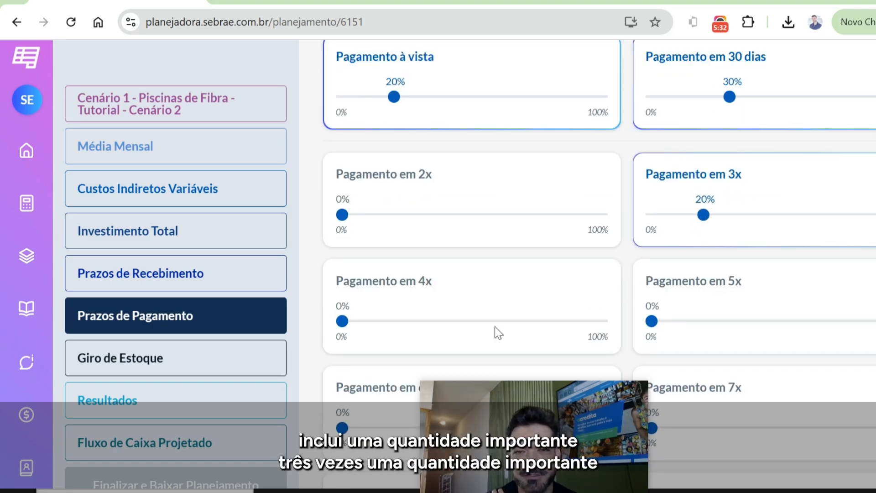
{"action": "scroll", "coordinate": [557, 329], "scroll_direction": "down", "scroll_amount": 3}
{"action": "left_click_drag", "start_coordinate": [342, 277], "coordinate": [368, 282]}
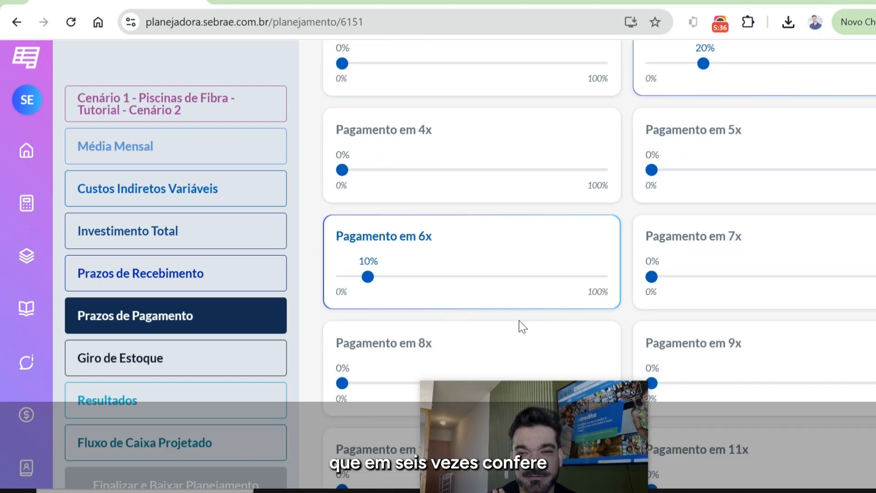
{"action": "scroll", "coordinate": [538, 325], "scroll_direction": "down", "scroll_amount": 6}
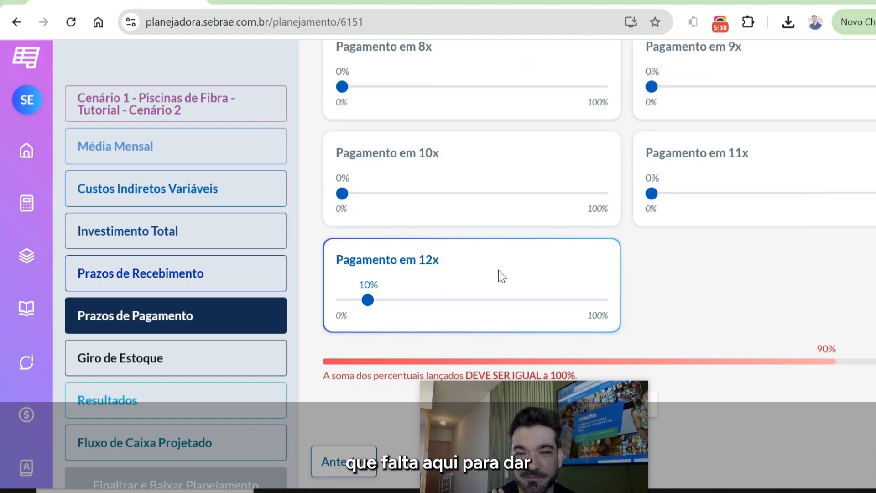
{"action": "left_click_drag", "start_coordinate": [370, 303], "coordinate": [395, 307]}
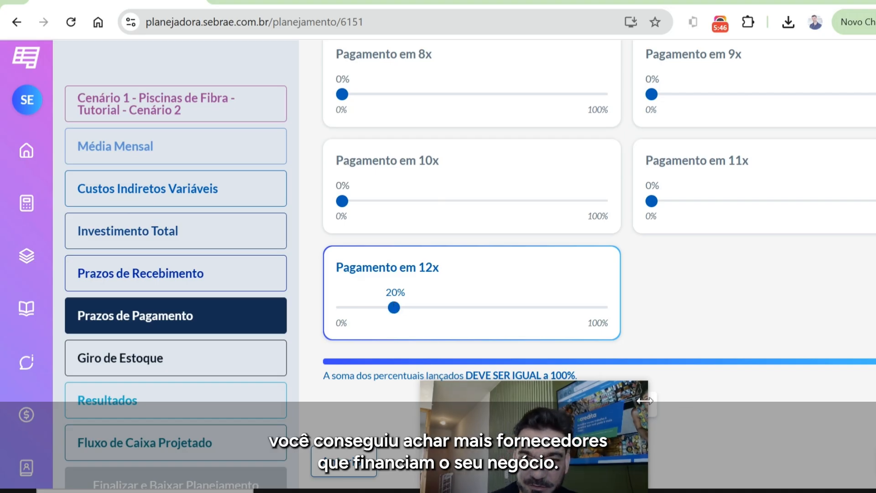
- Open the Resultados section and examine the profit, investment and Capital de giro figures, highlighting the Necessidade de Capital de Giro amount
{"action": "left_click_drag", "start_coordinate": [594, 397], "coordinate": [827, 282]}
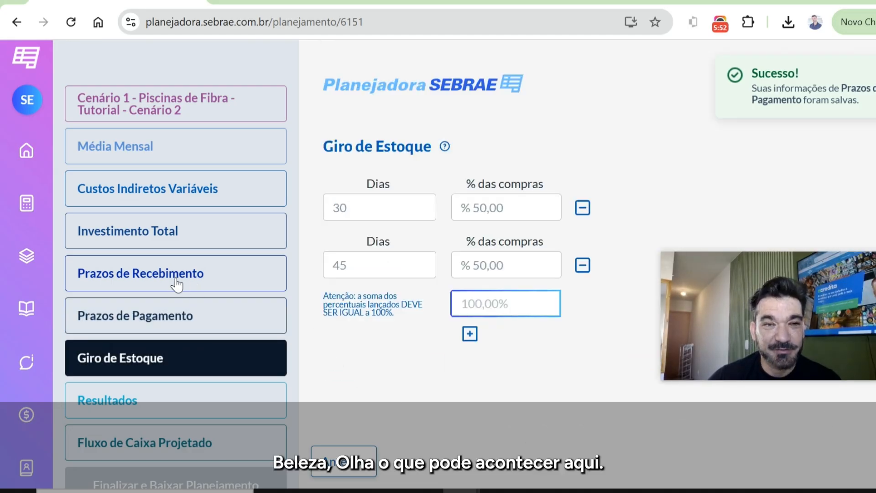
{"action": "left_click", "coordinate": [184, 407]}
{"action": "left_click_drag", "start_coordinate": [786, 302], "coordinate": [826, 111]}
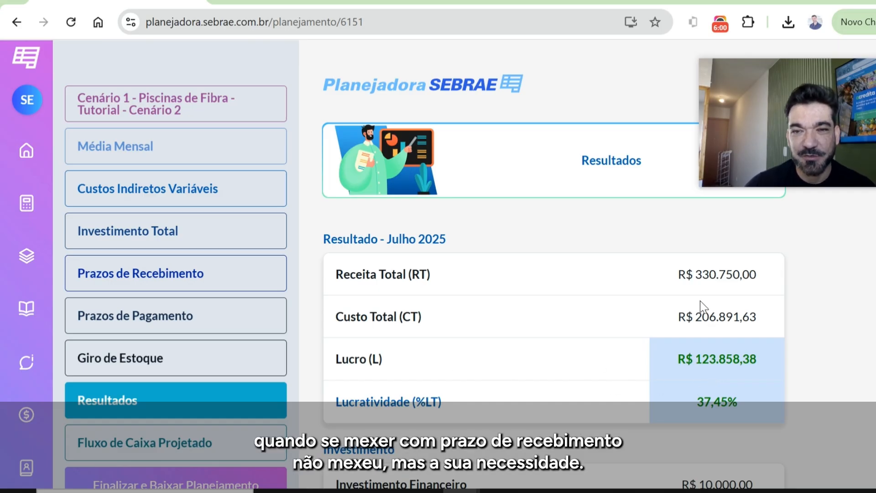
{"action": "scroll", "coordinate": [785, 323], "scroll_direction": "down", "scroll_amount": 5}
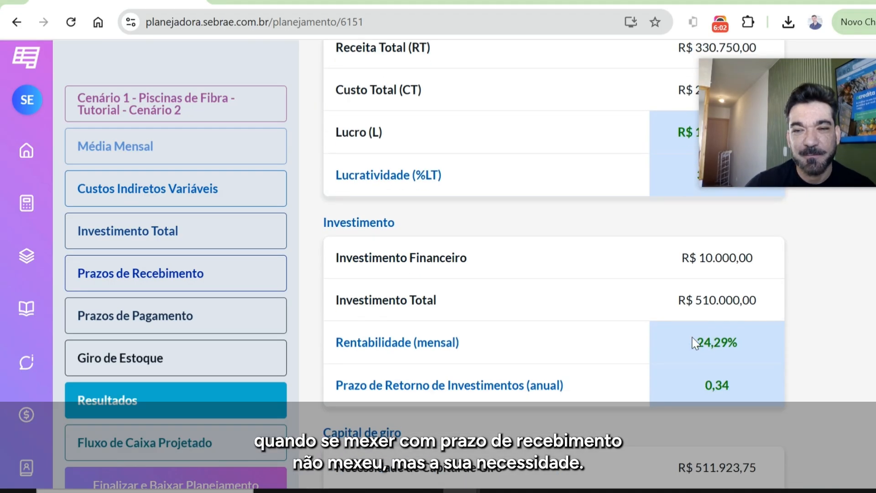
{"action": "scroll", "coordinate": [684, 344], "scroll_direction": "down", "scroll_amount": 2}
{"action": "scroll", "coordinate": [525, 342], "scroll_direction": "down", "scroll_amount": 3}
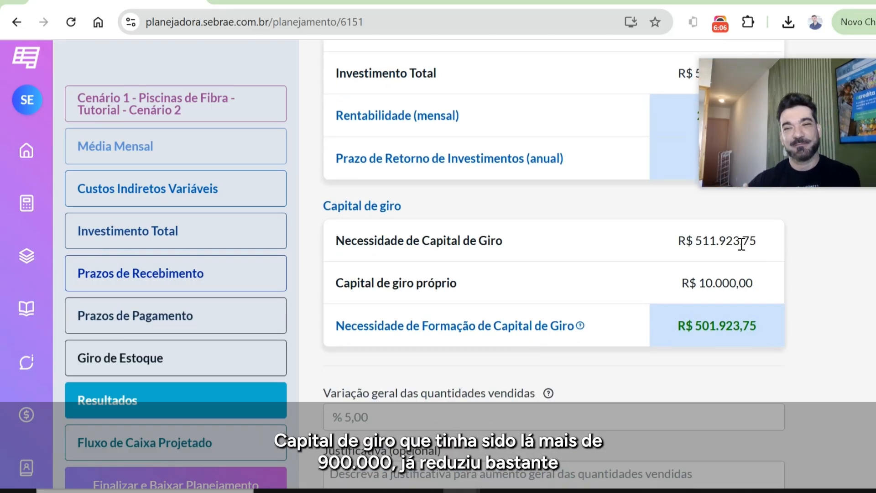
{"action": "left_click_drag", "start_coordinate": [765, 247], "coordinate": [694, 242]}
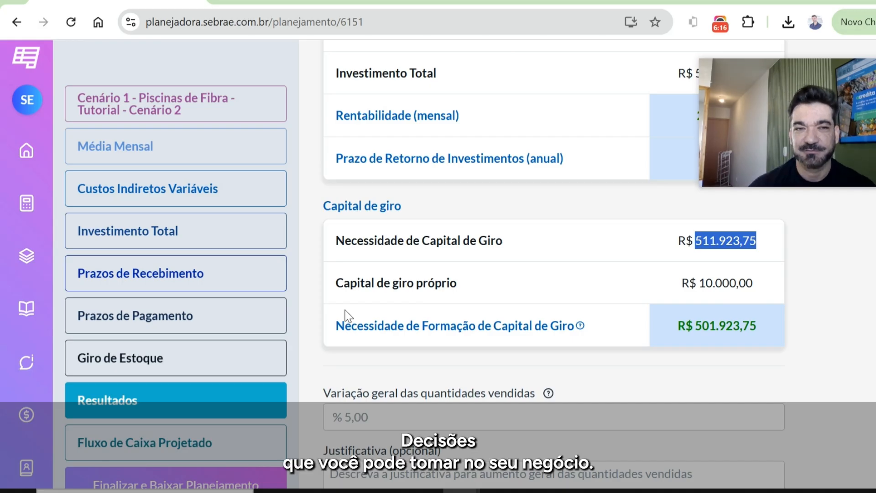
{"action": "scroll", "coordinate": [171, 268], "scroll_direction": "up", "scroll_amount": 7}
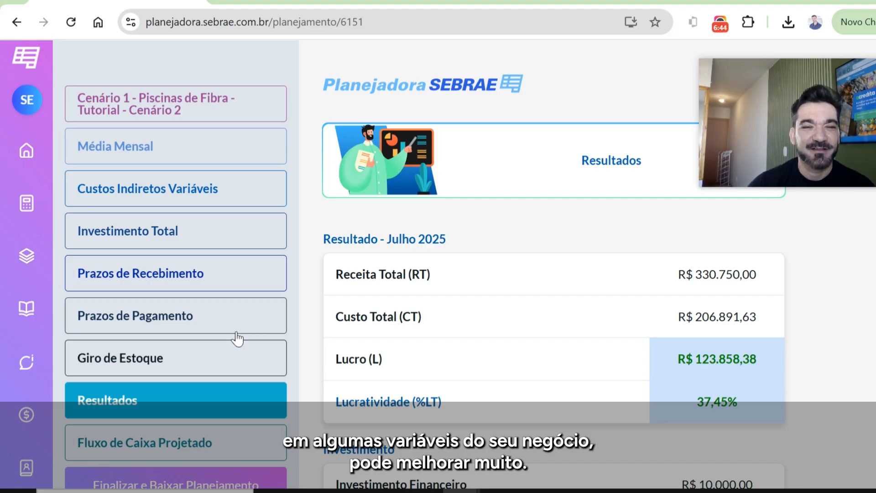
{"action": "scroll", "coordinate": [831, 404], "scroll_direction": "down", "scroll_amount": 1}
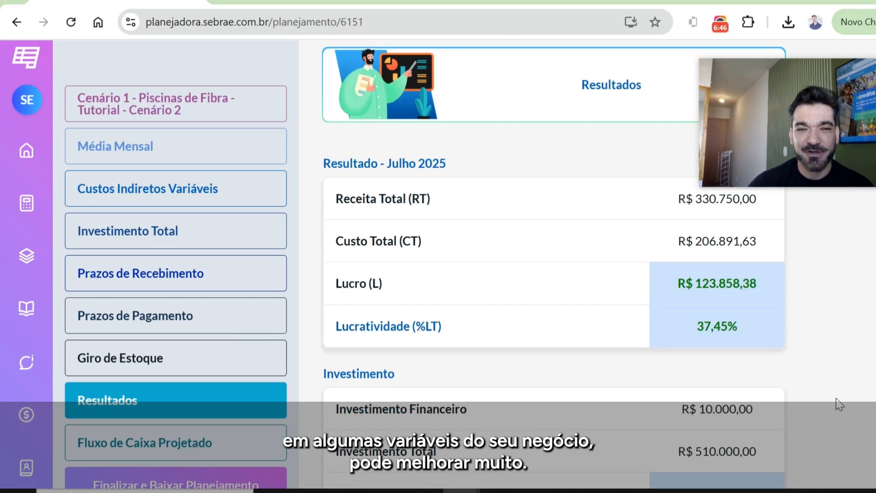
{"action": "scroll", "coordinate": [248, 348], "scroll_direction": "down", "scroll_amount": 4}
{"action": "scroll", "coordinate": [399, 401], "scroll_direction": "down", "scroll_amount": 6}
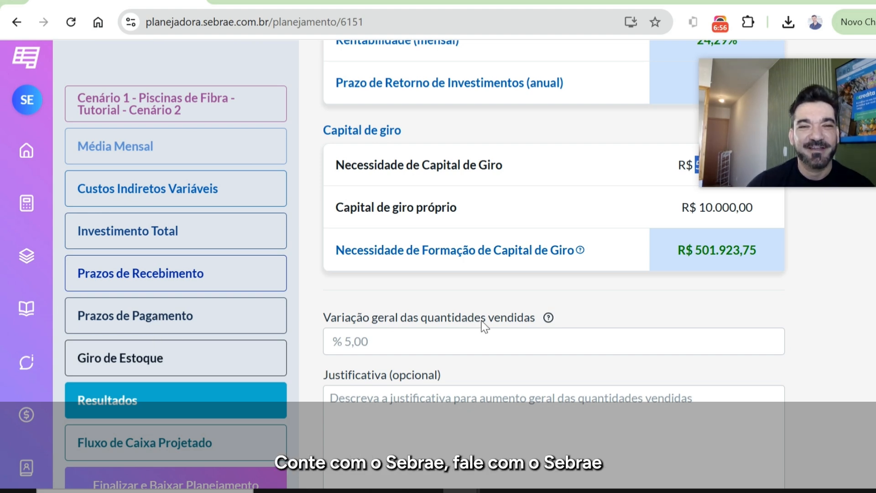
{"action": "scroll", "coordinate": [551, 328], "scroll_direction": "up", "scroll_amount": 10}
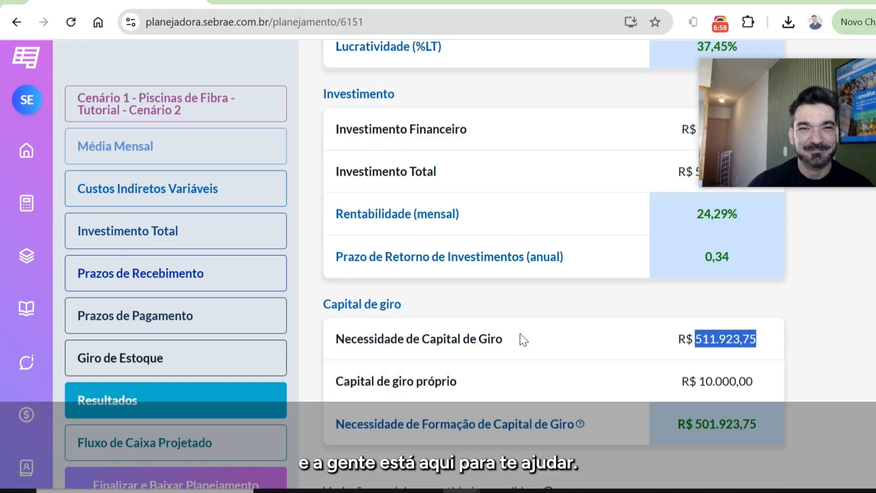